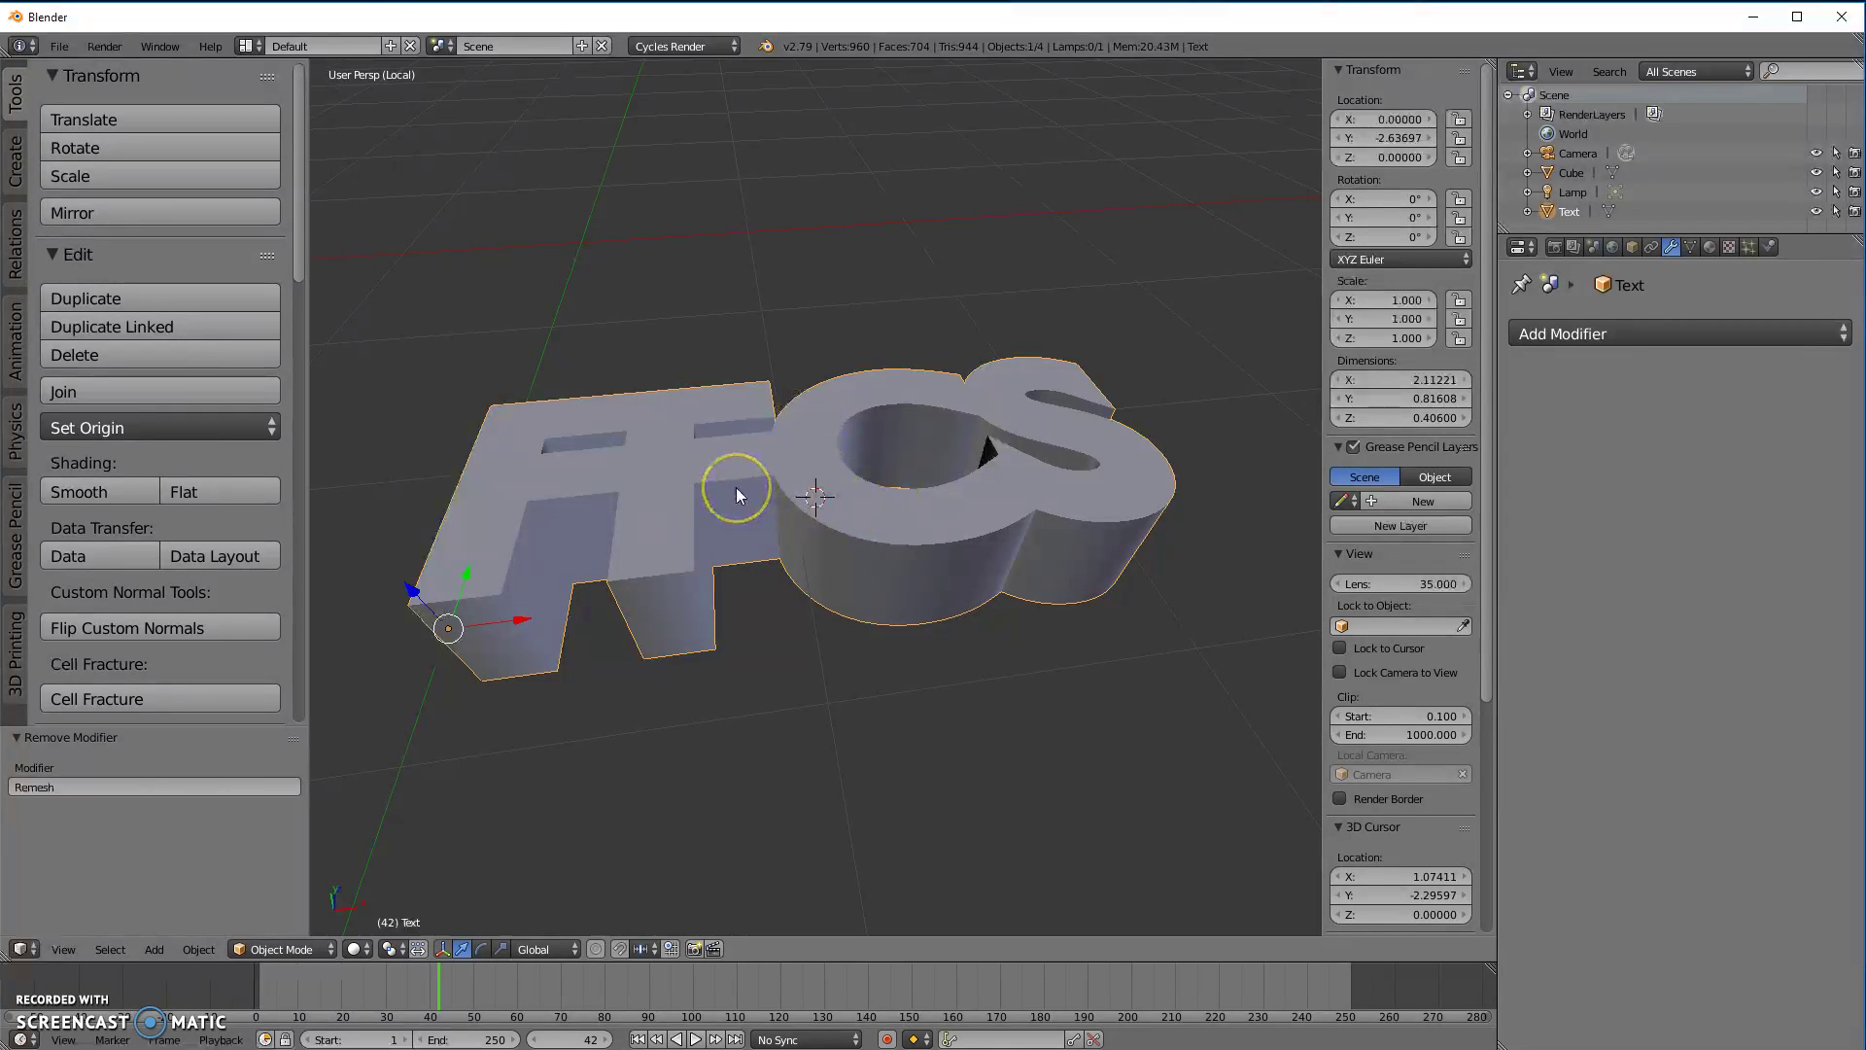
Step: Convert the extruded text object to a mesh using Mesh from Curve/Meta/Surf/Text
key("alt+c")
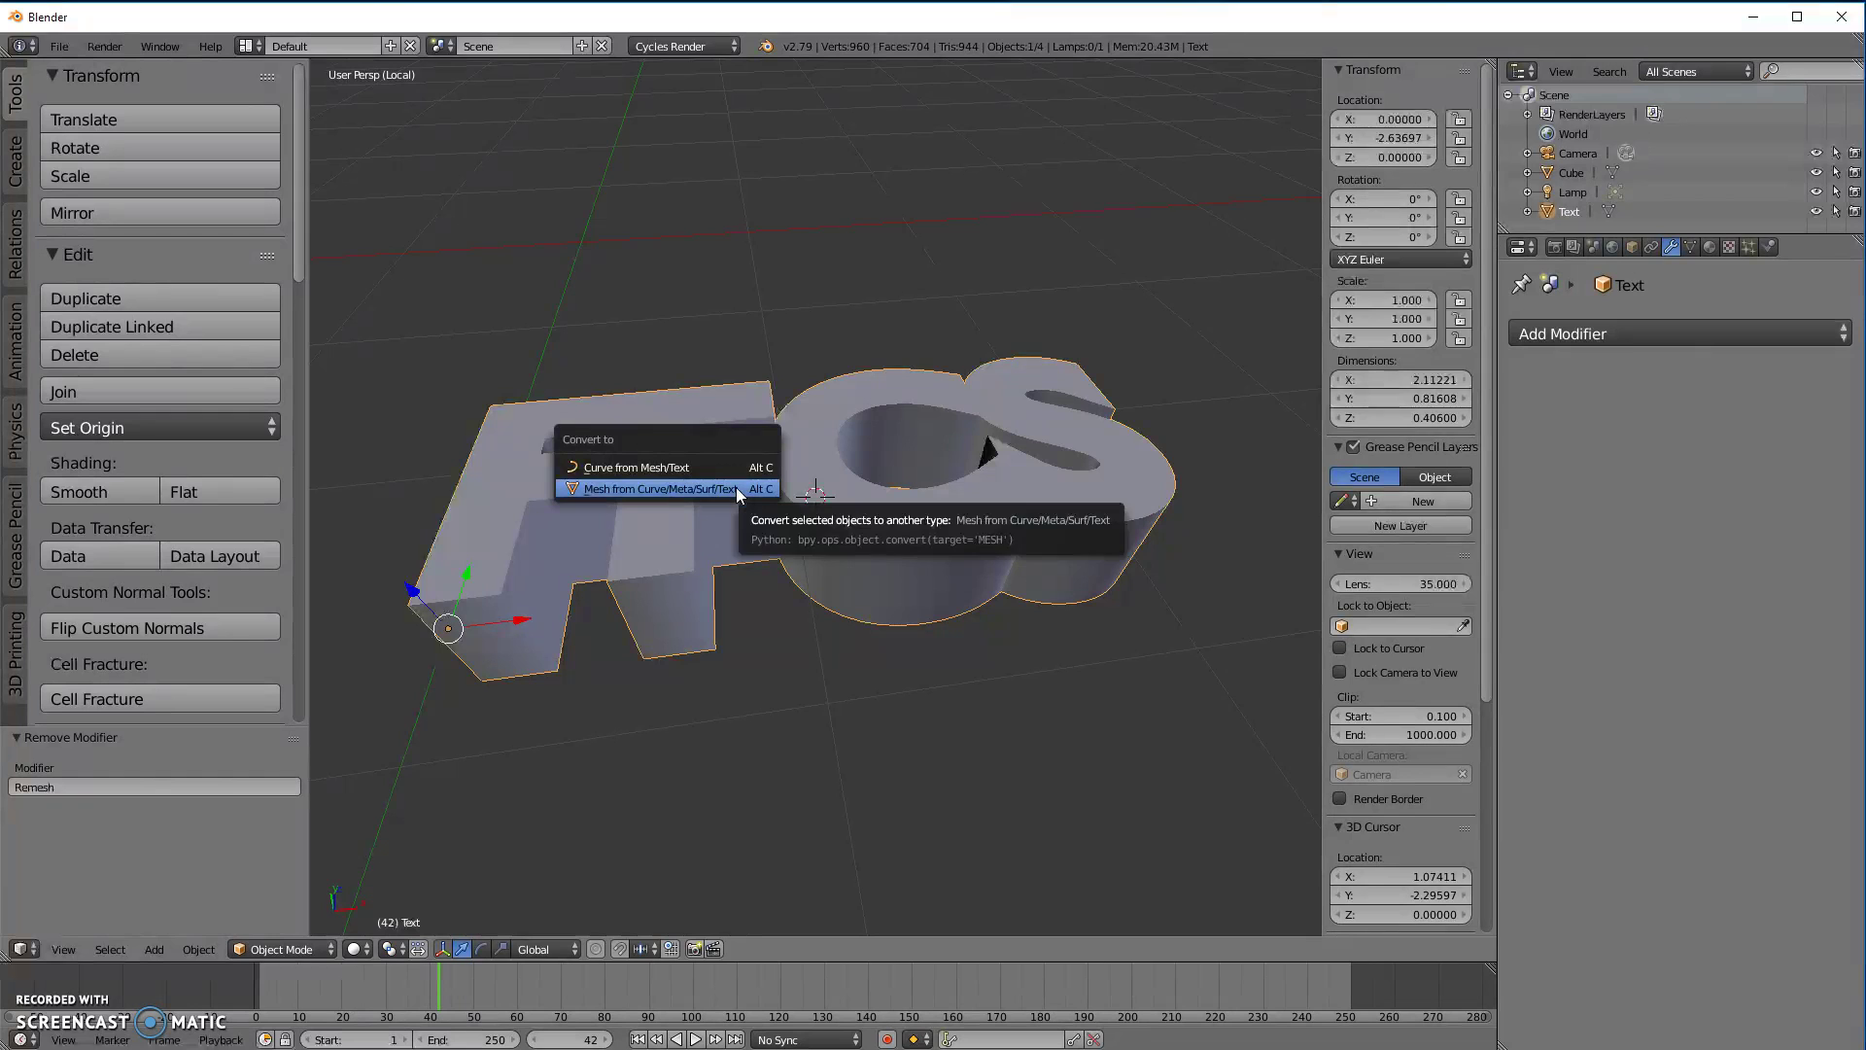
left_click(678, 490)
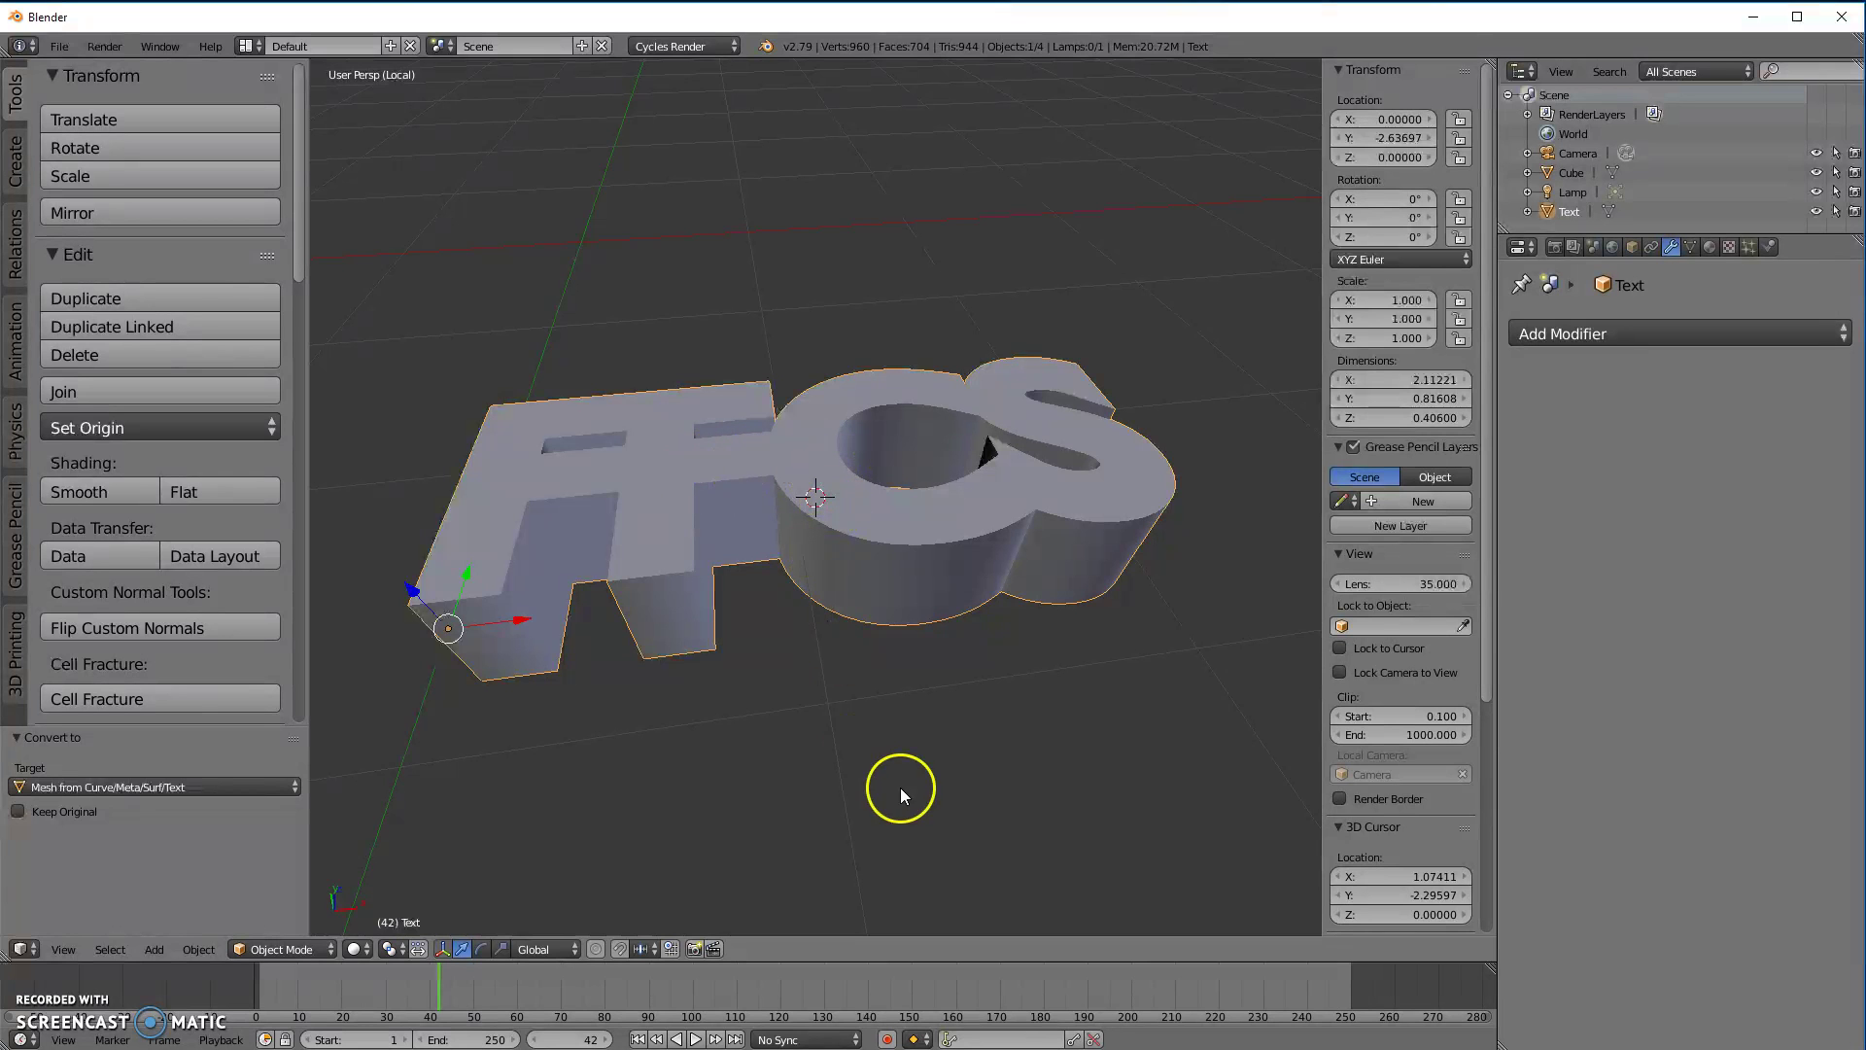
Step: Examine the converted text's topology in Edit Mode, especially the triangles on the curved letters, and return to Object Mode
key("Tab")
middle_click_drag(813, 529, 948, 566)
scroll(948, 567, "up", 4)
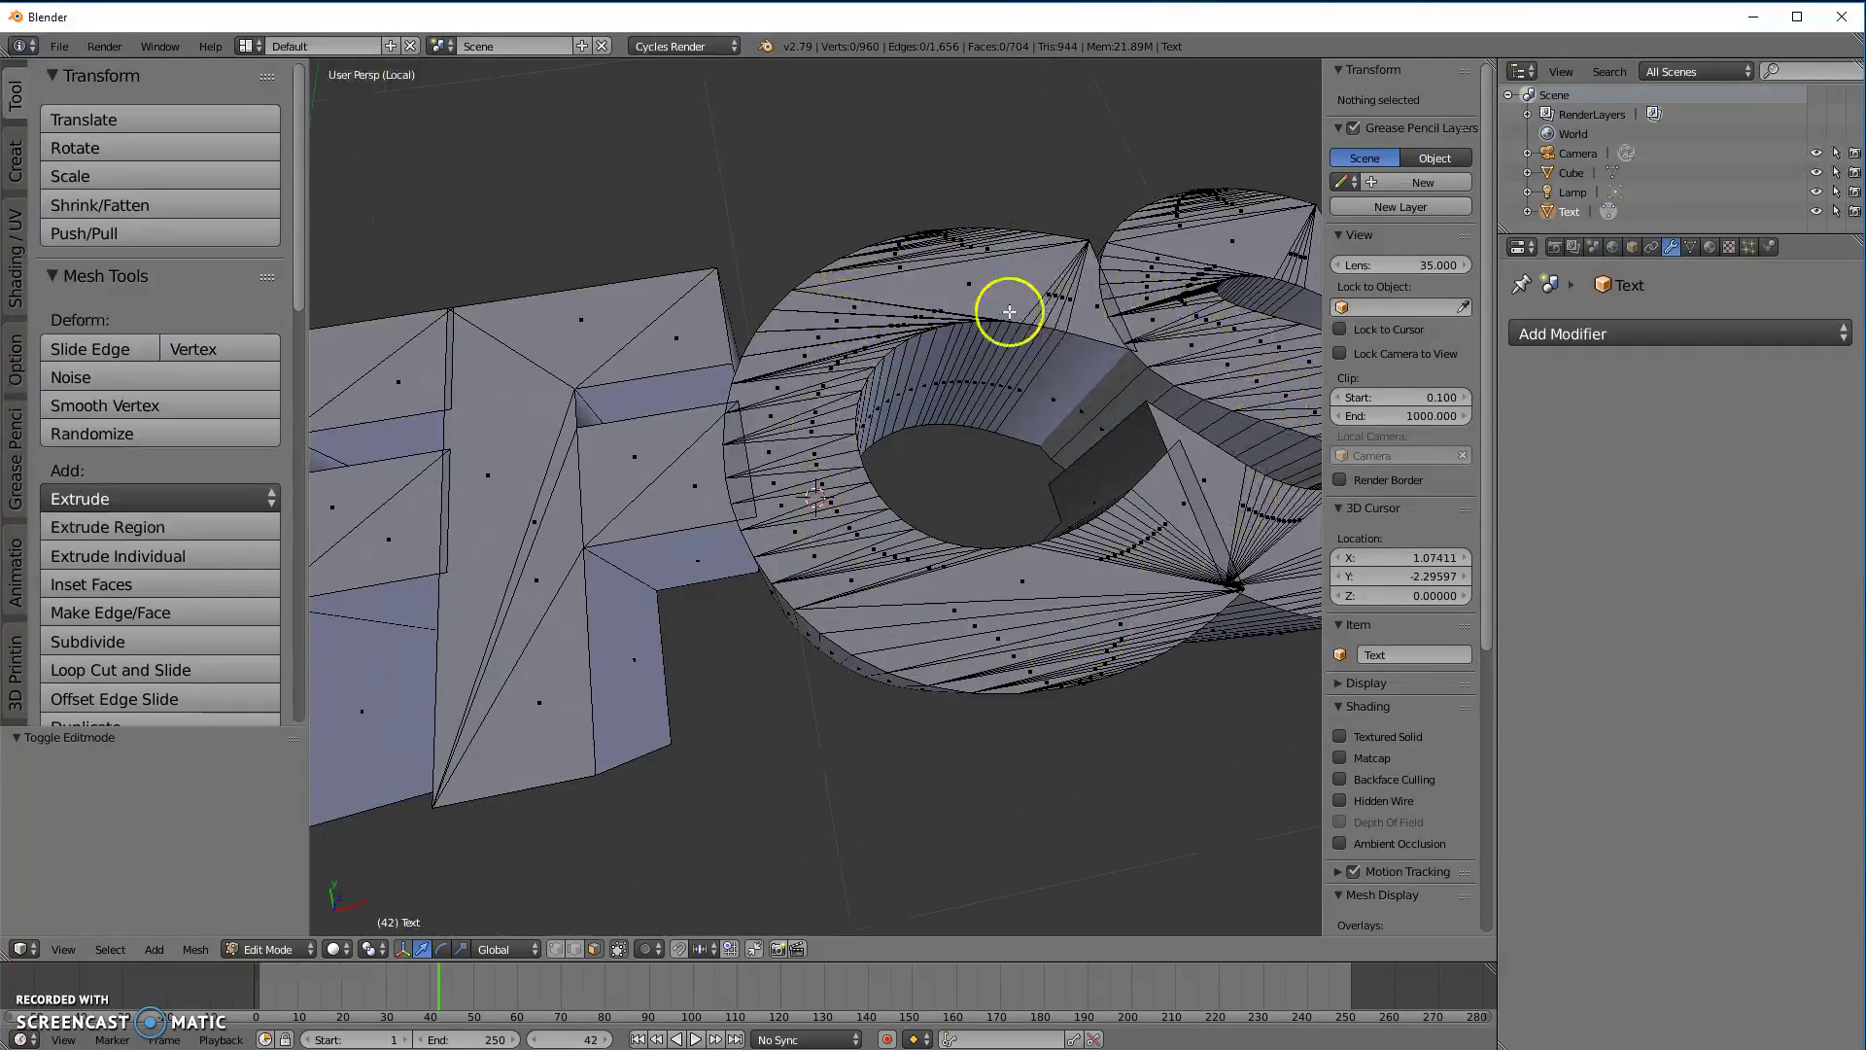
scroll(839, 551, "down", 3)
middle_click_drag(839, 551, 876, 677)
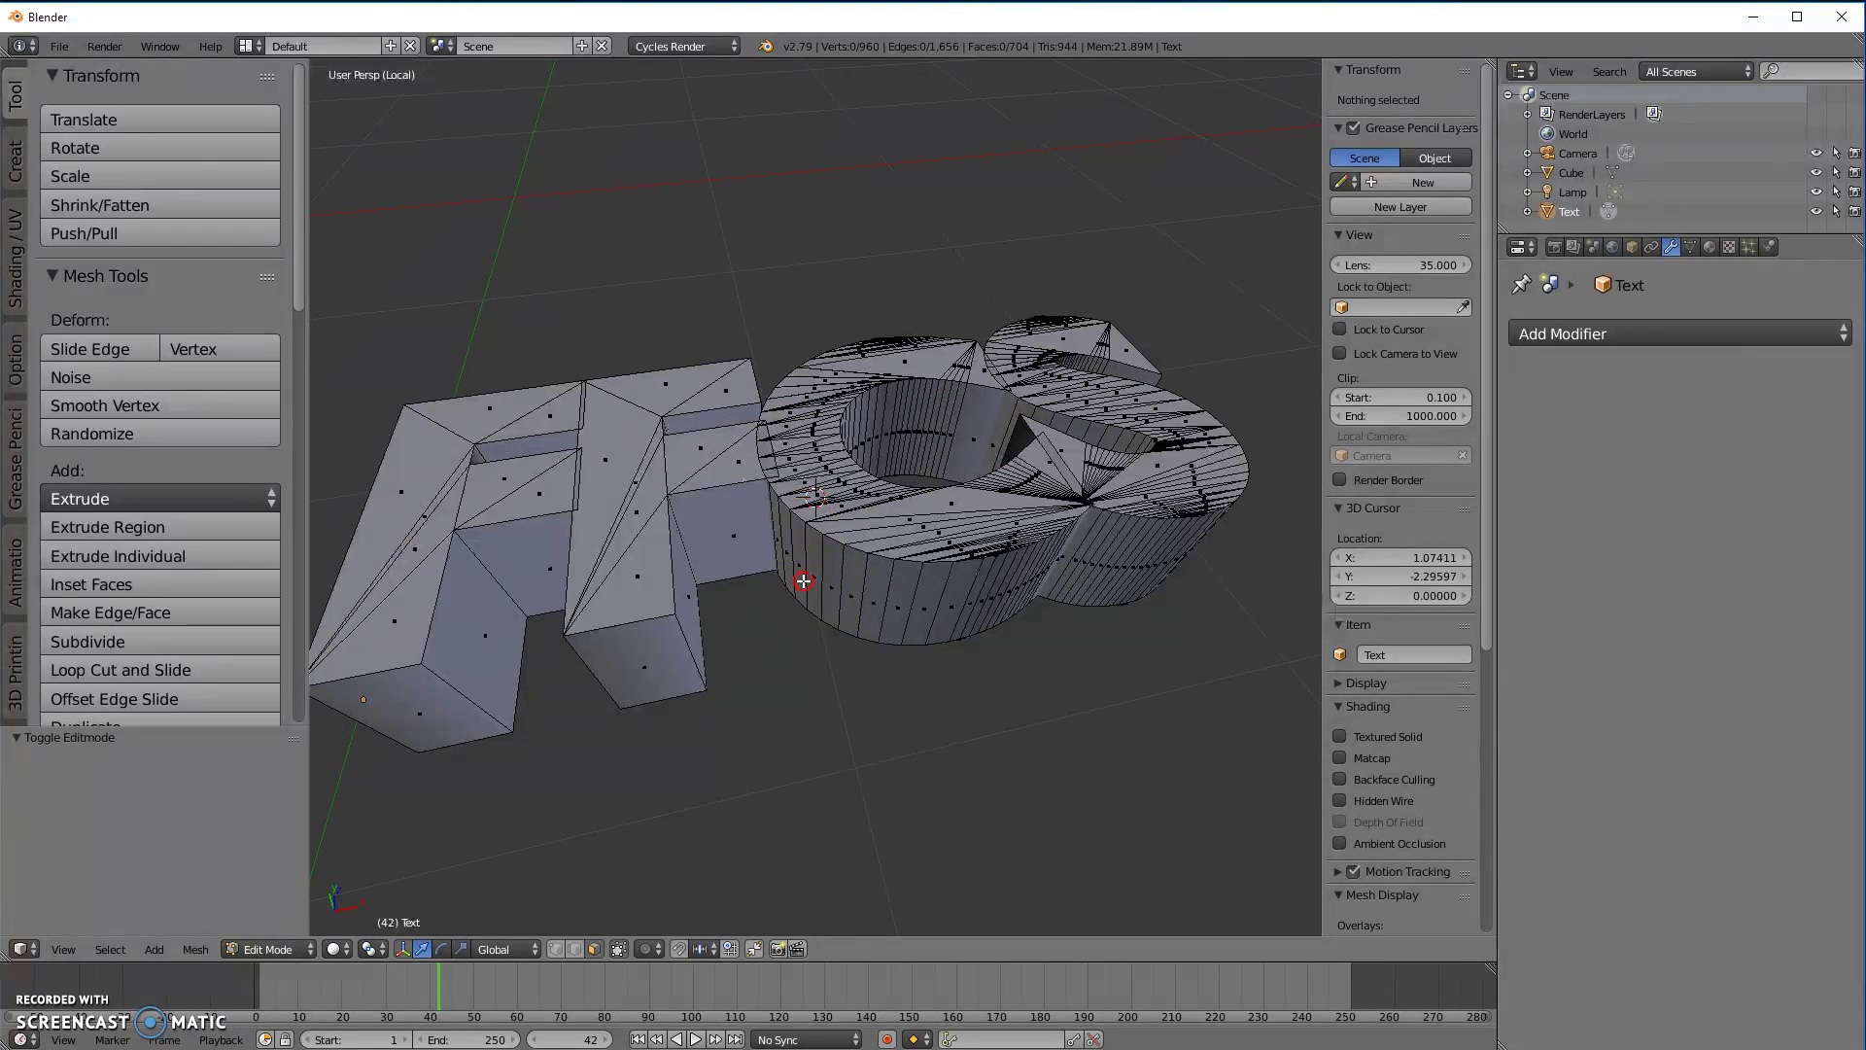
middle_click_drag(802, 581, 800, 611)
middle_click_drag(632, 621, 863, 616)
key("Tab")
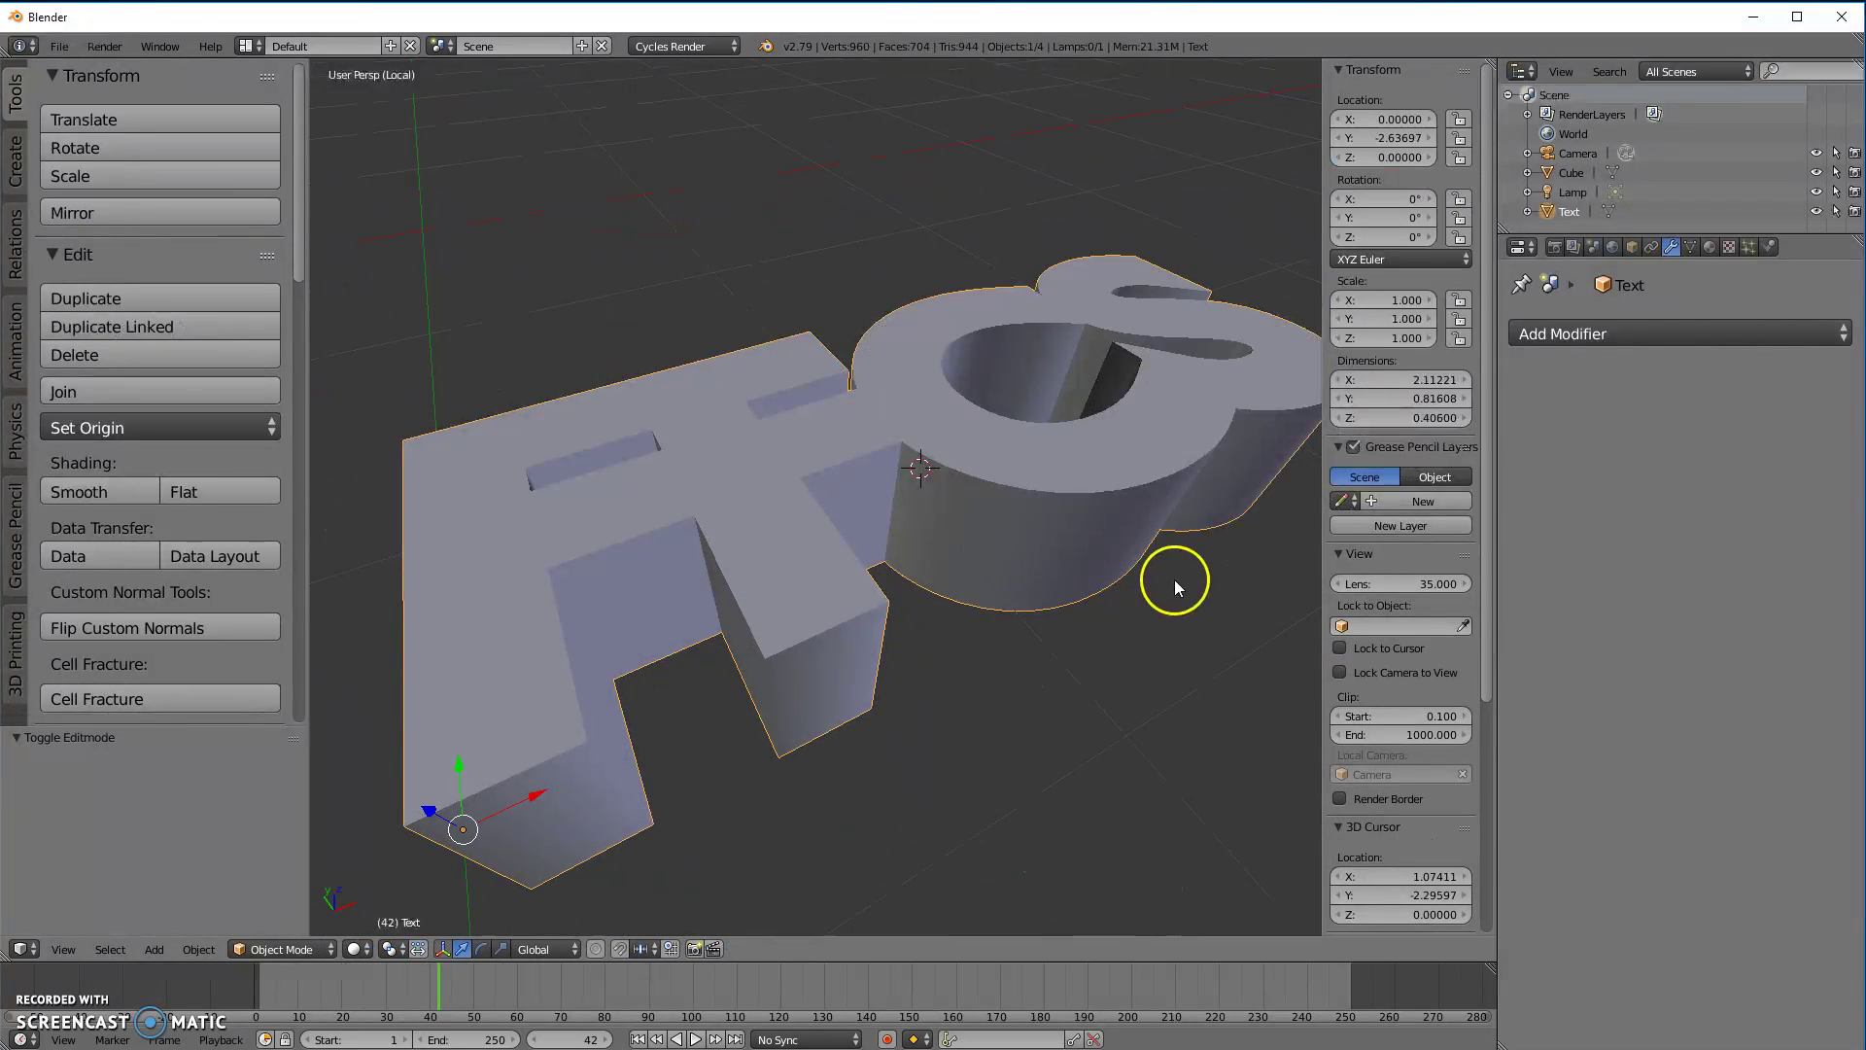
Step: Add a Remesh modifier to the text mesh
left_click(1573, 335)
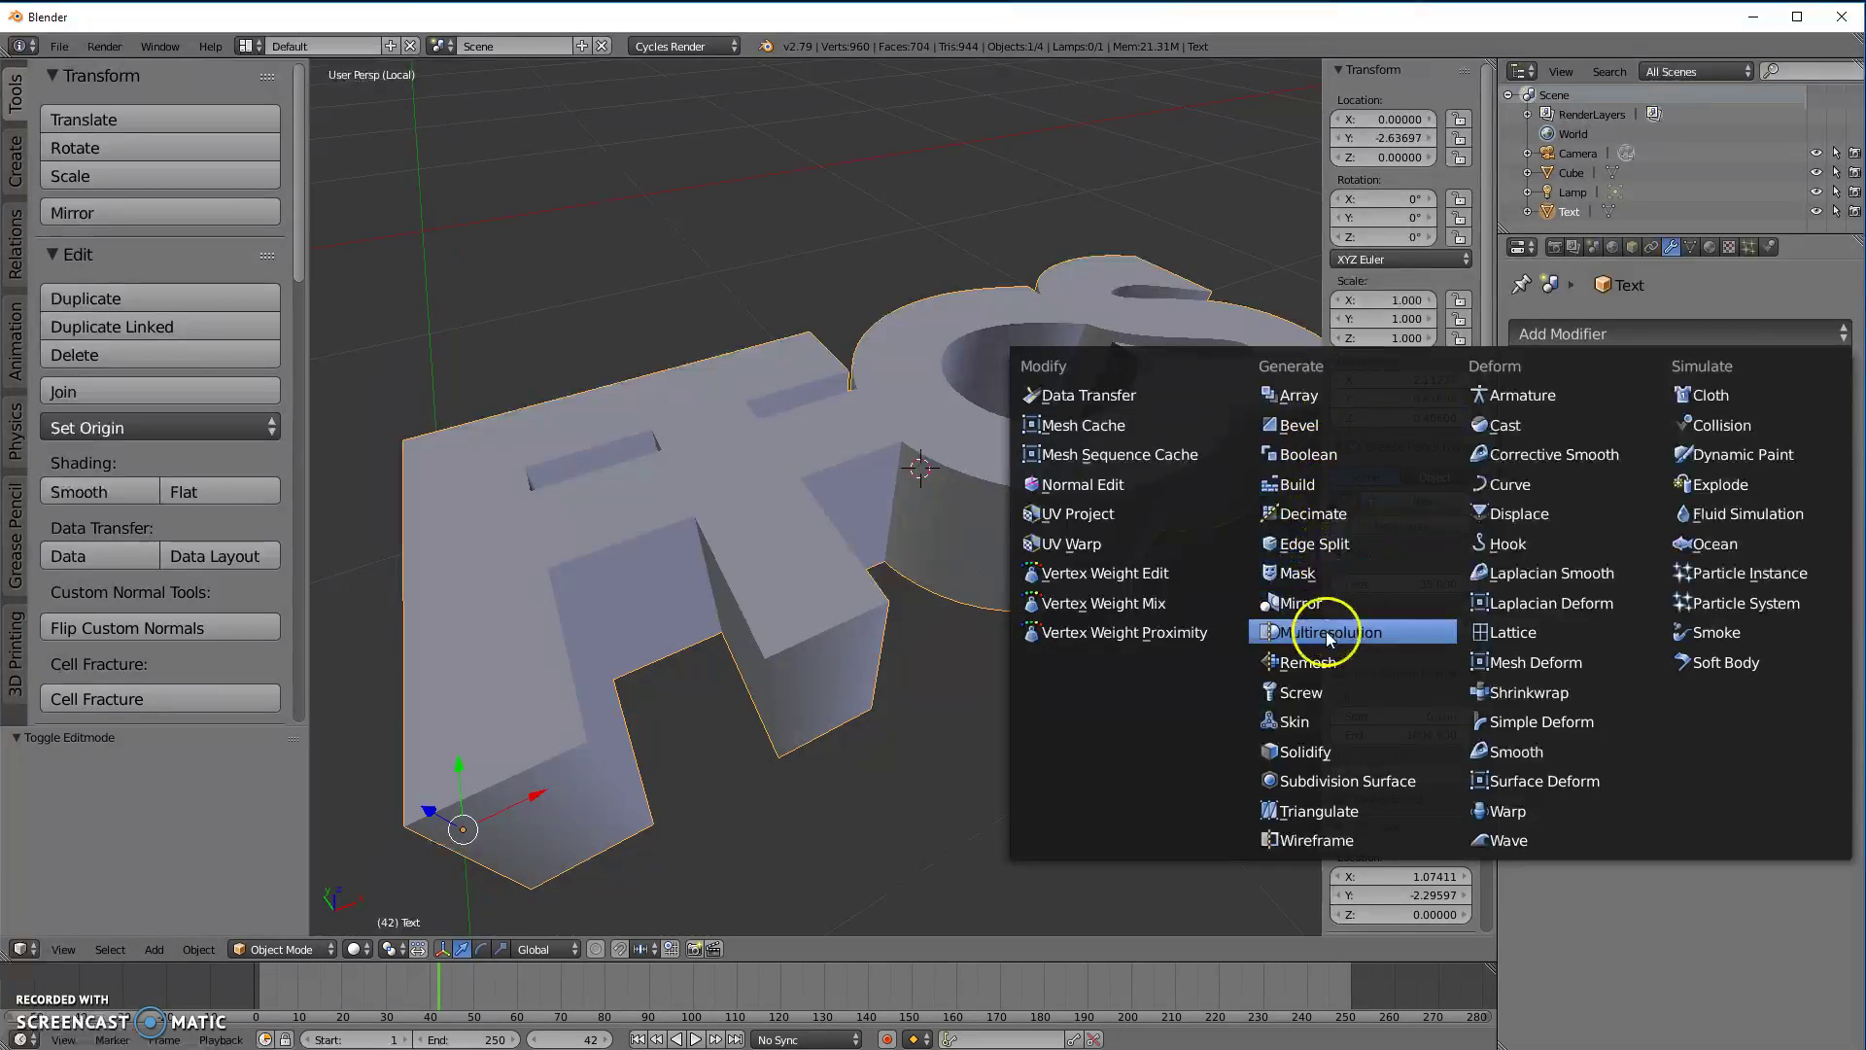
left_click(1351, 663)
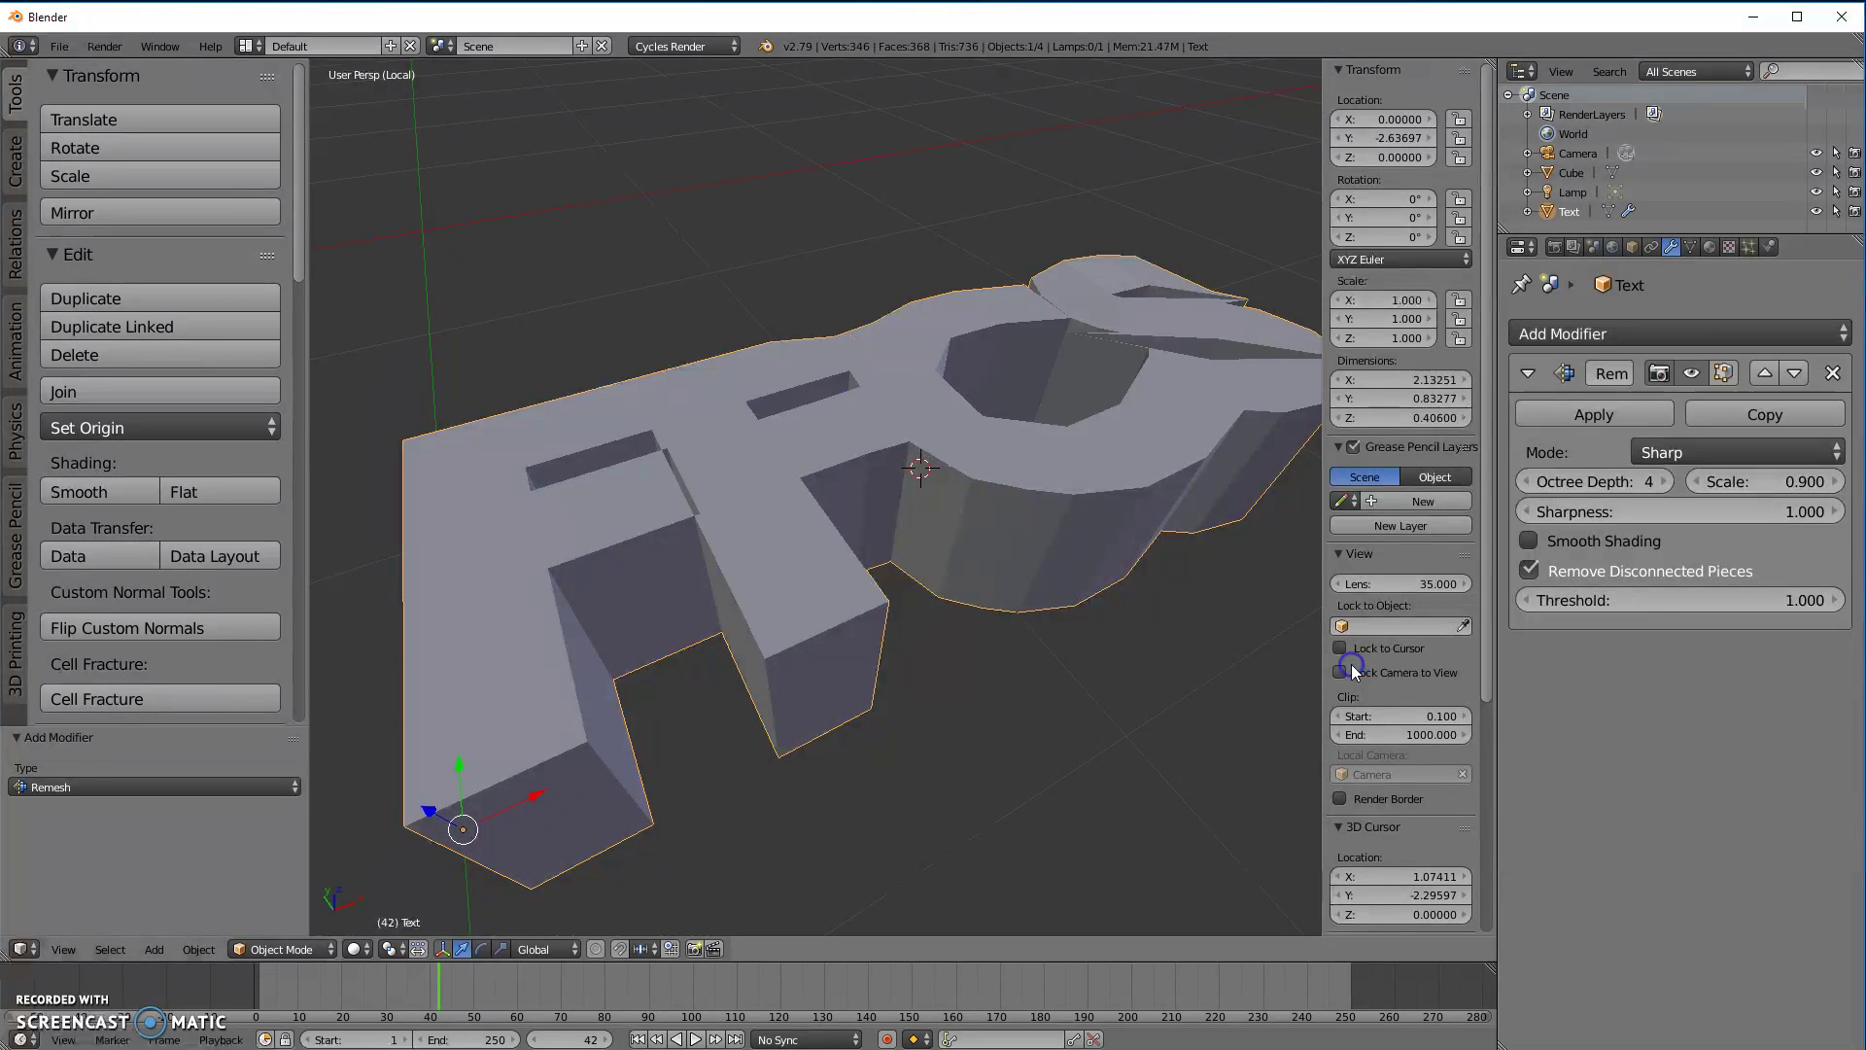
middle_click_drag(1021, 423, 938, 470)
scroll(938, 473, "down", 4)
middle_click_drag(800, 504, 917, 542)
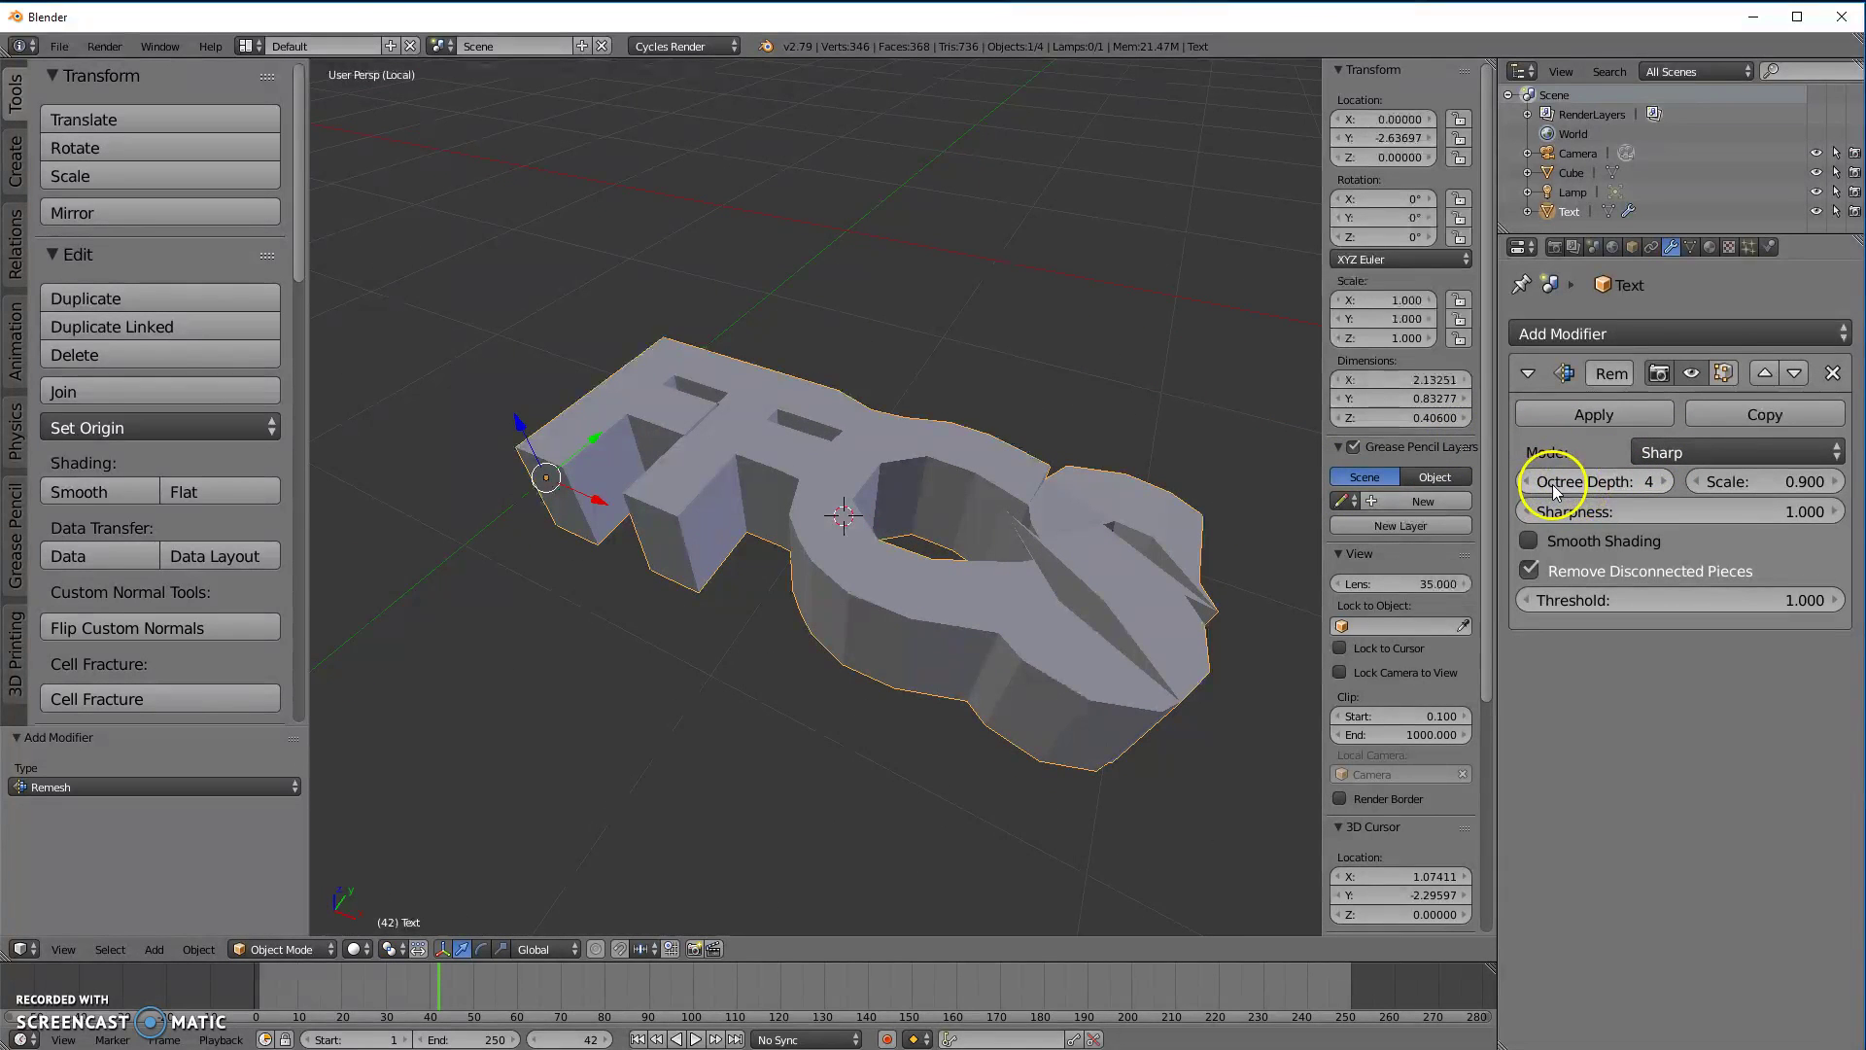
Step: Set the text's Remesh octree depth to 6 and apply the modifier
left_click(1667, 482)
left_click(1667, 482)
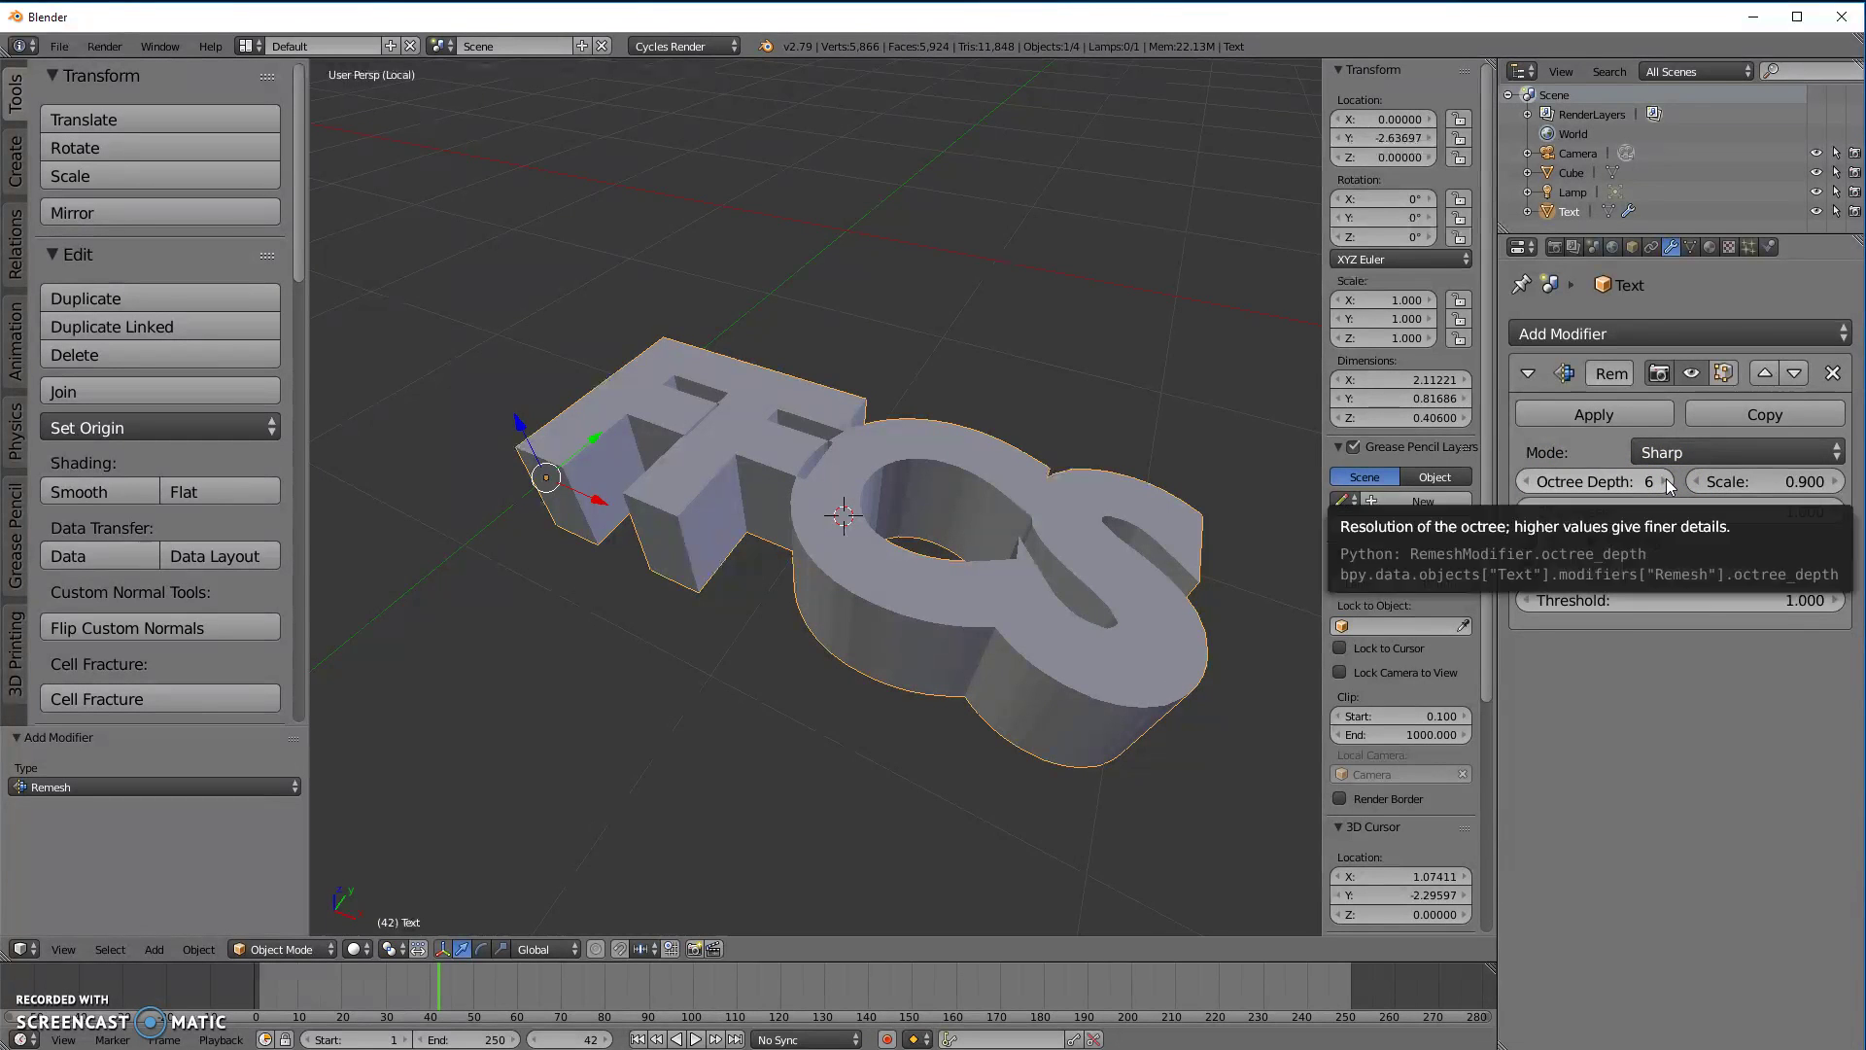
left_click(1664, 481)
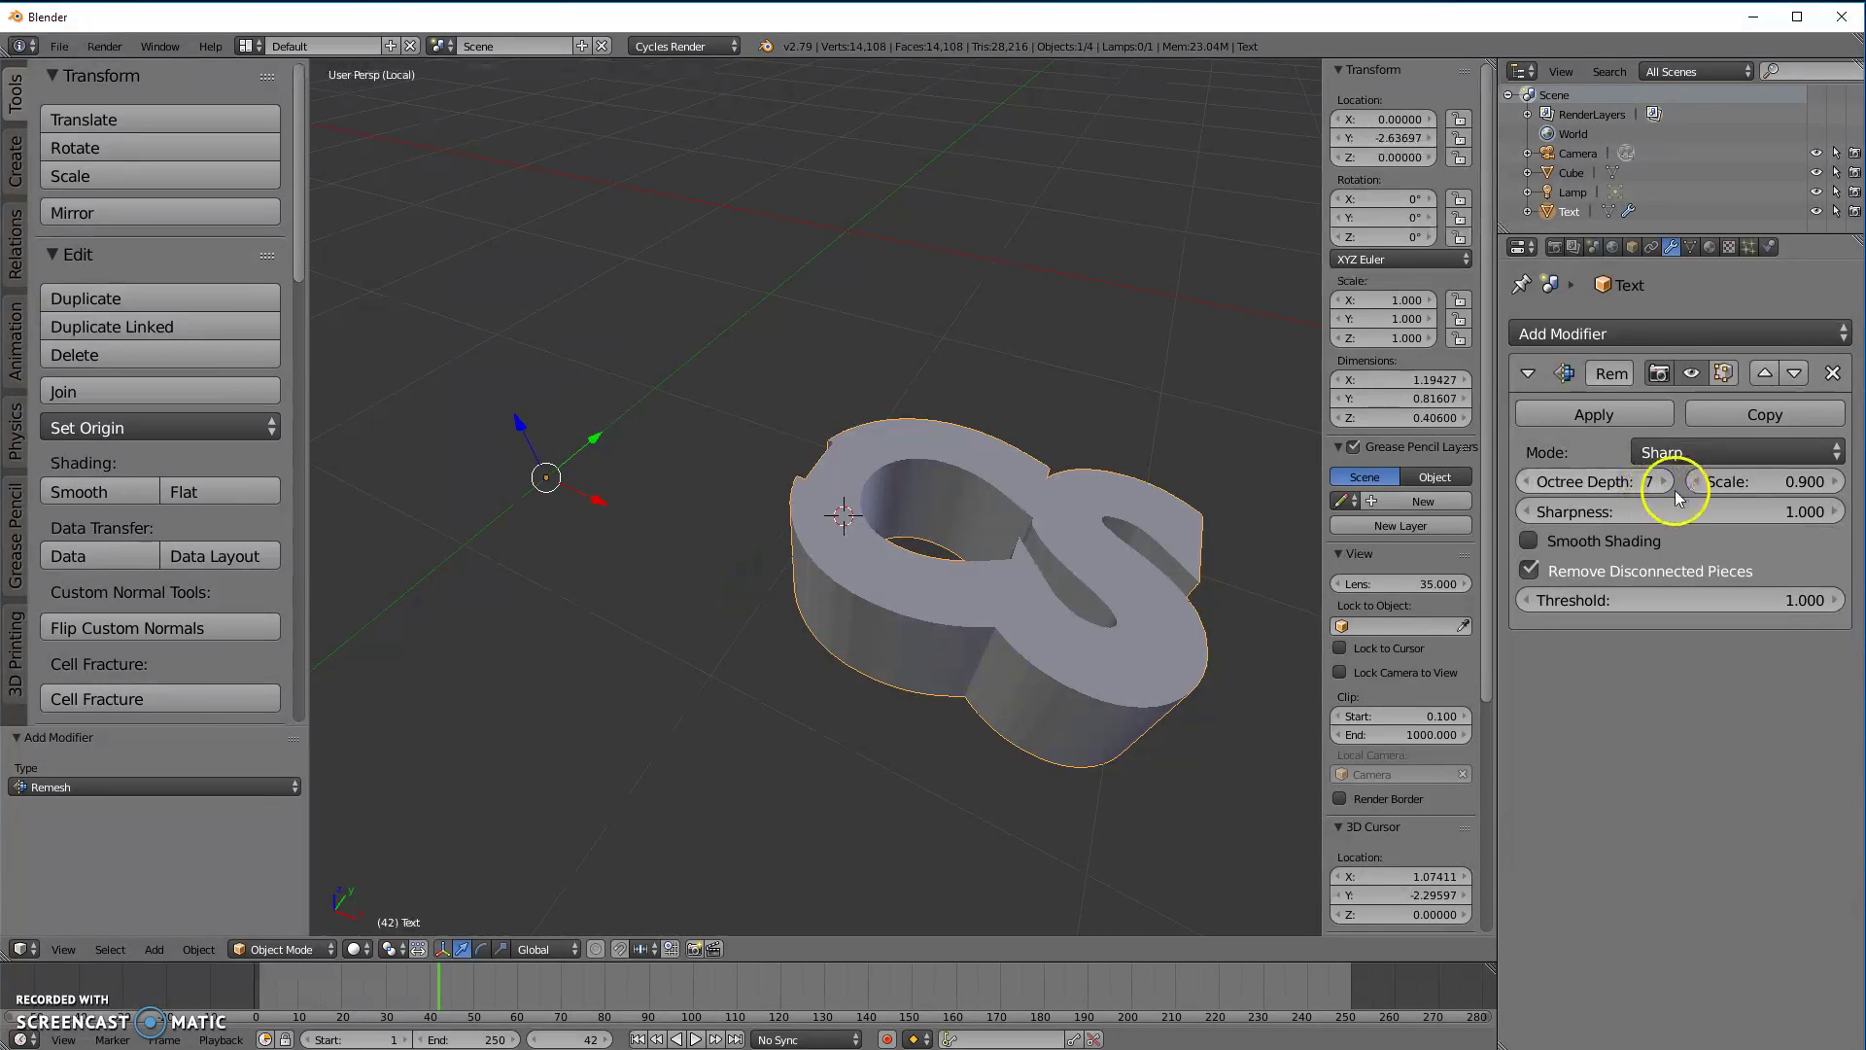
left_click(1529, 482)
middle_click_drag(819, 585, 962, 612)
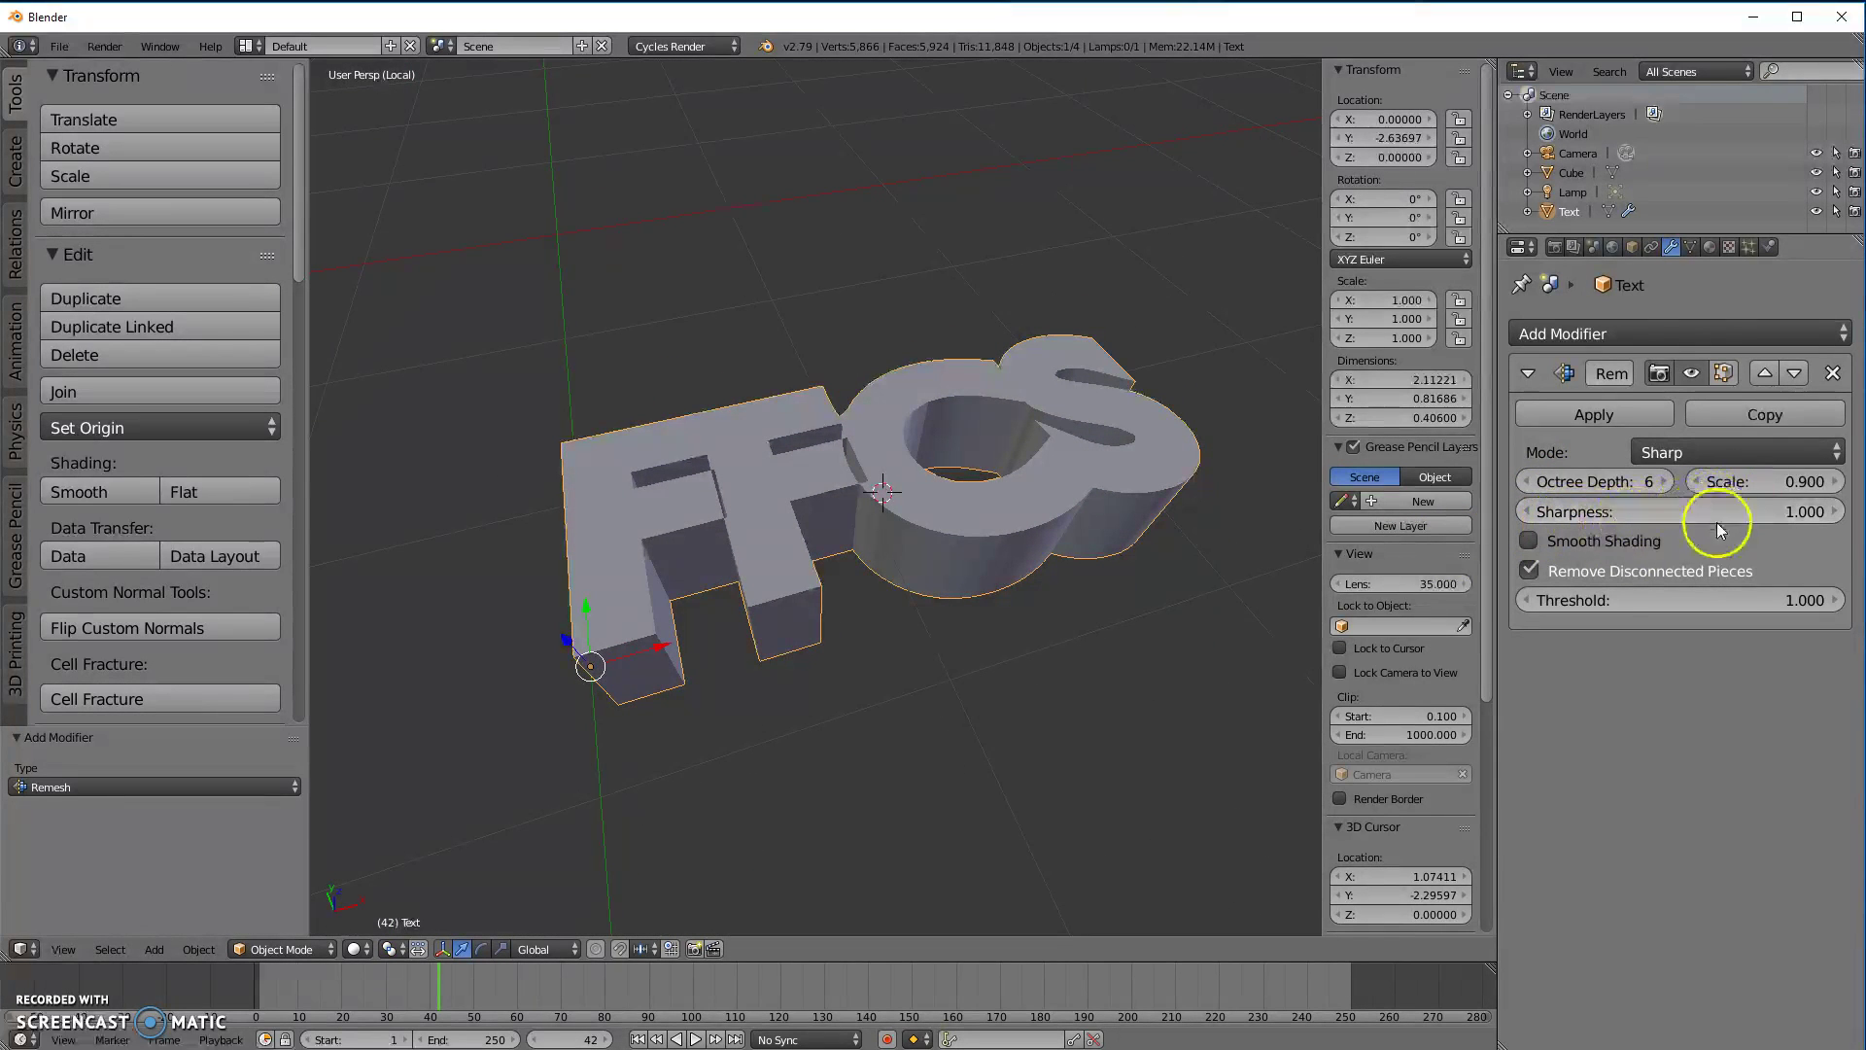
left_click(1594, 414)
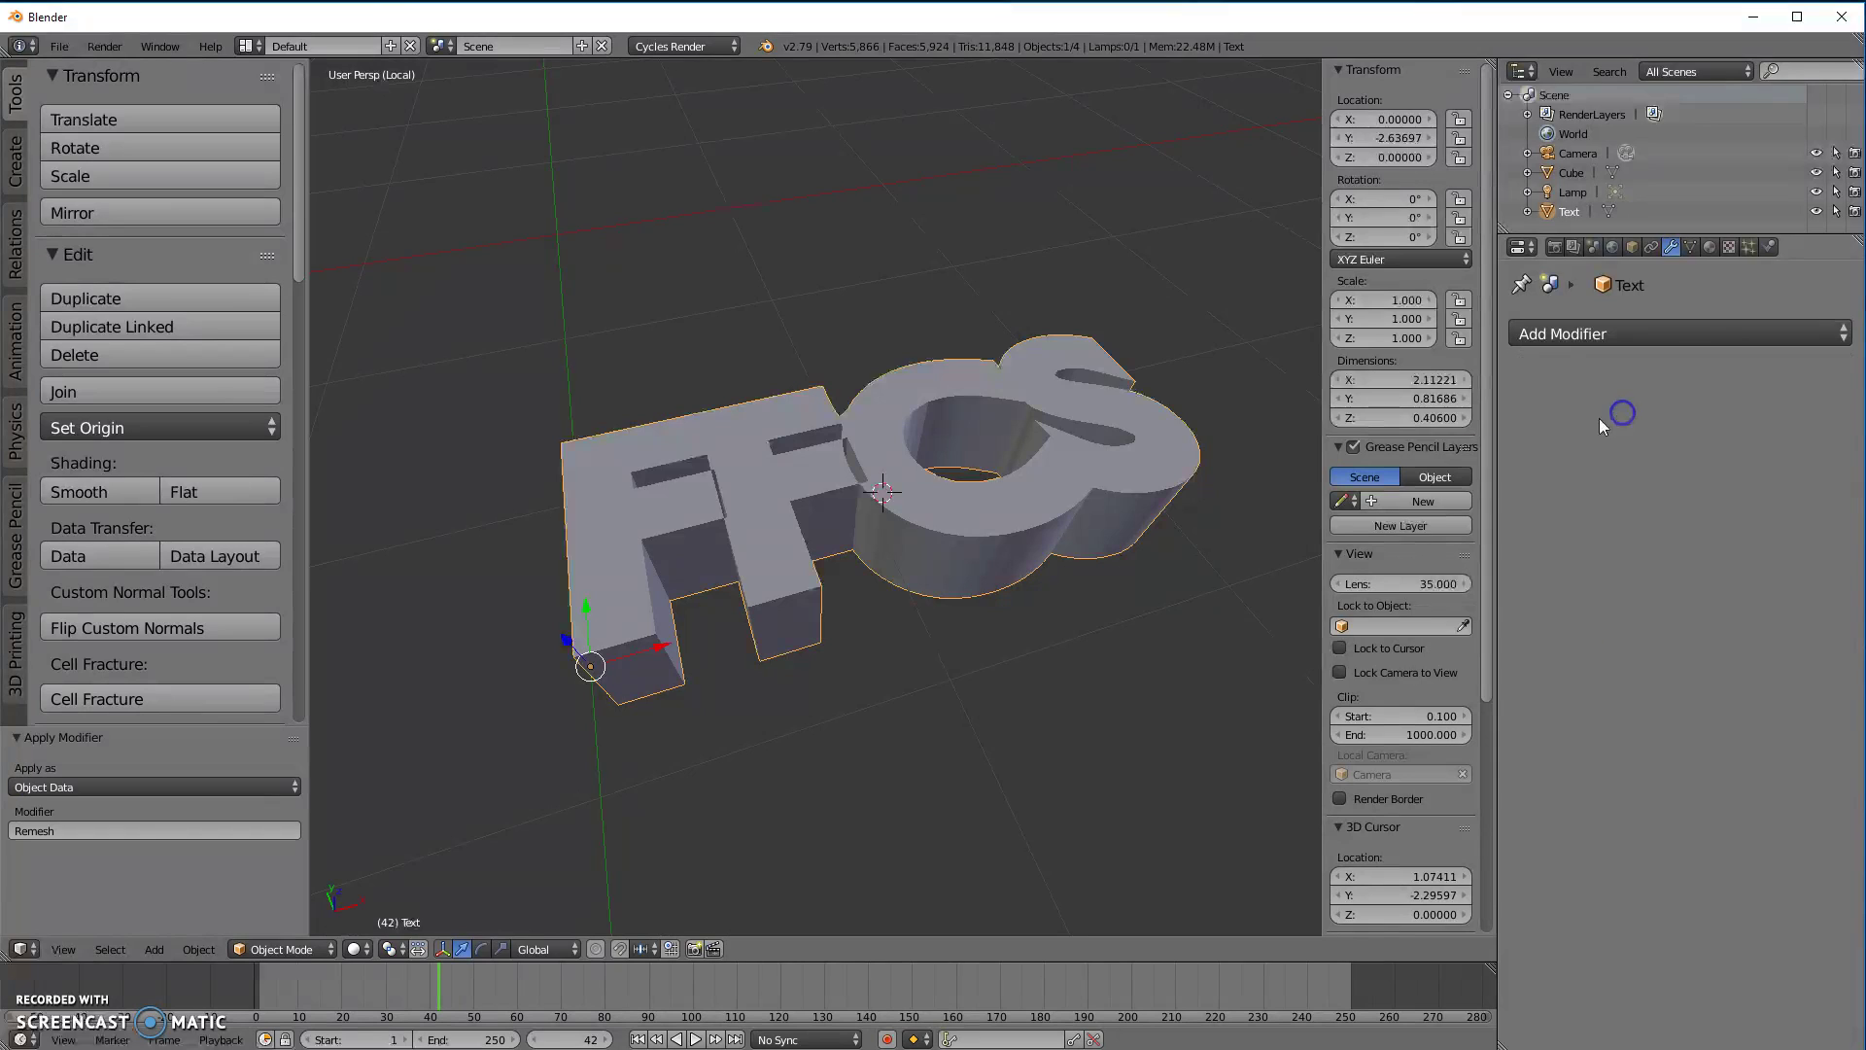
Step: Examine the remeshed text's face grid in Edit Mode from several angles and return to Object Mode
middle_click_drag(878, 632, 1056, 647)
key("Tab")
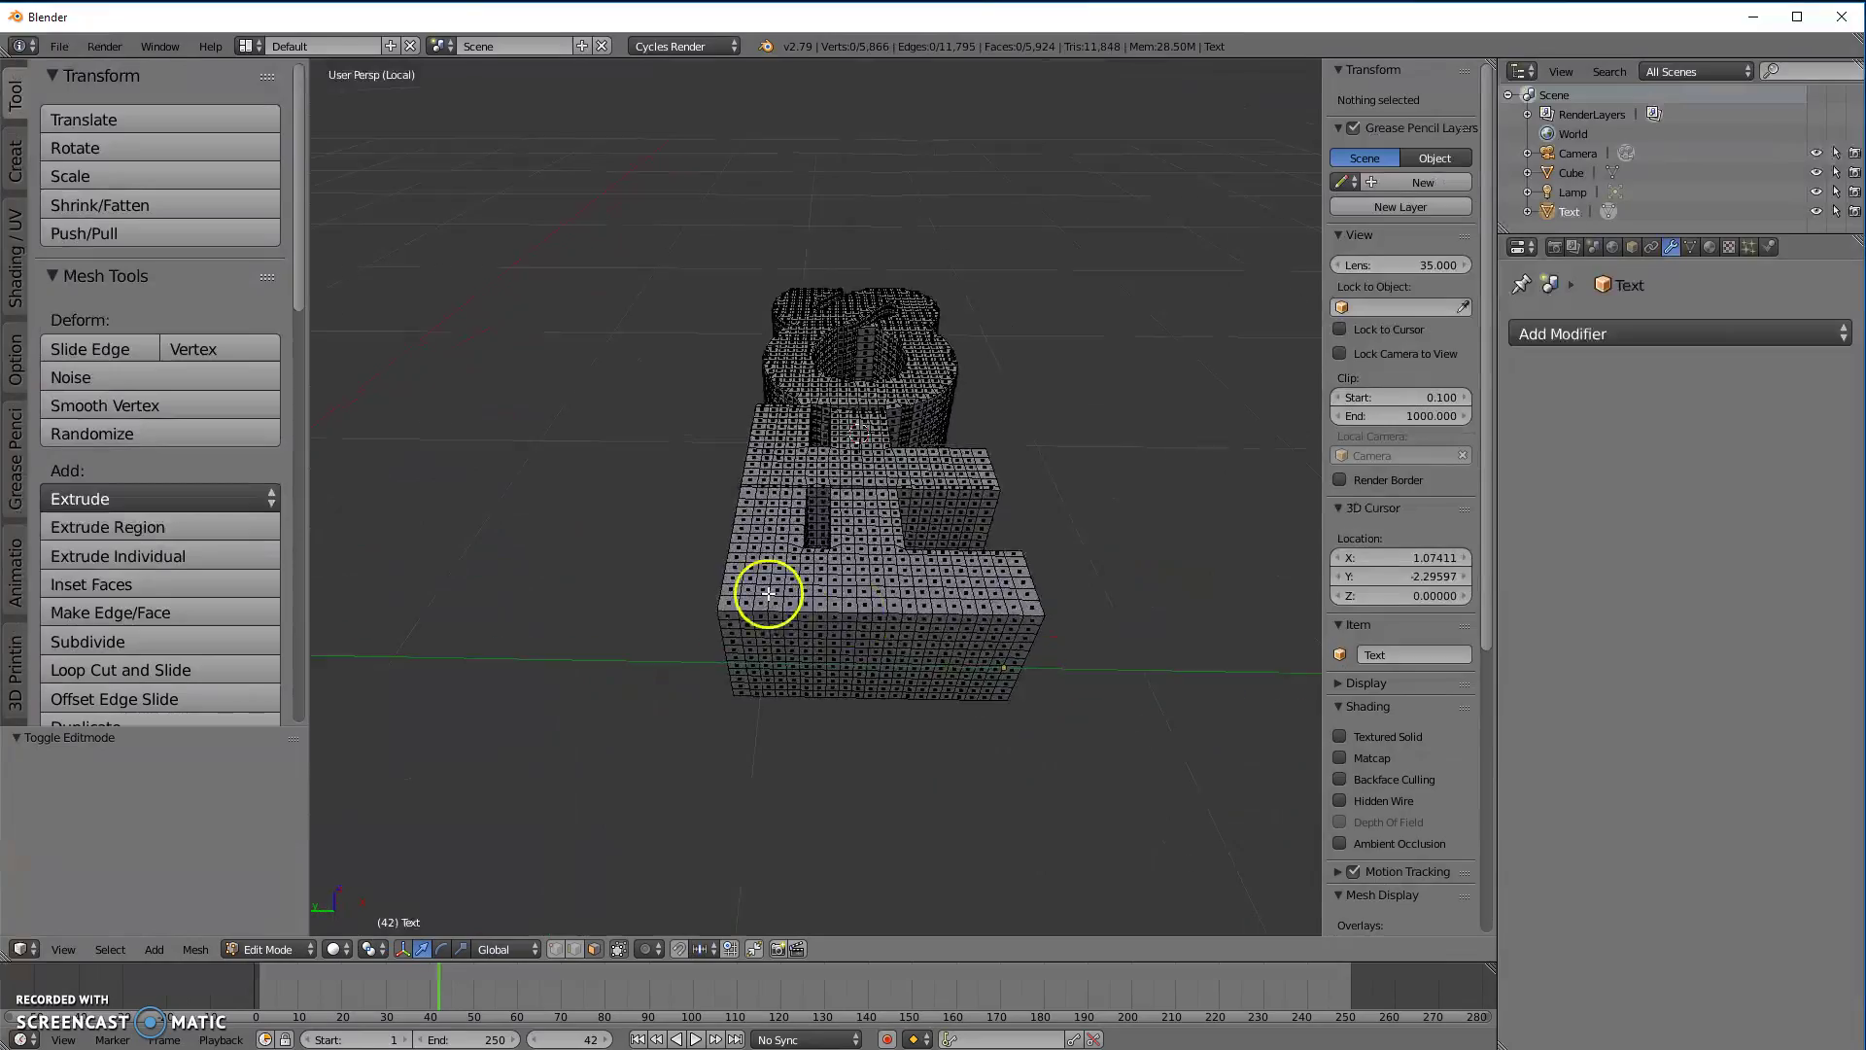
scroll(773, 588, "up", 5)
middle_click_drag(771, 637, 616, 545)
middle_click_drag(1088, 562, 1016, 521)
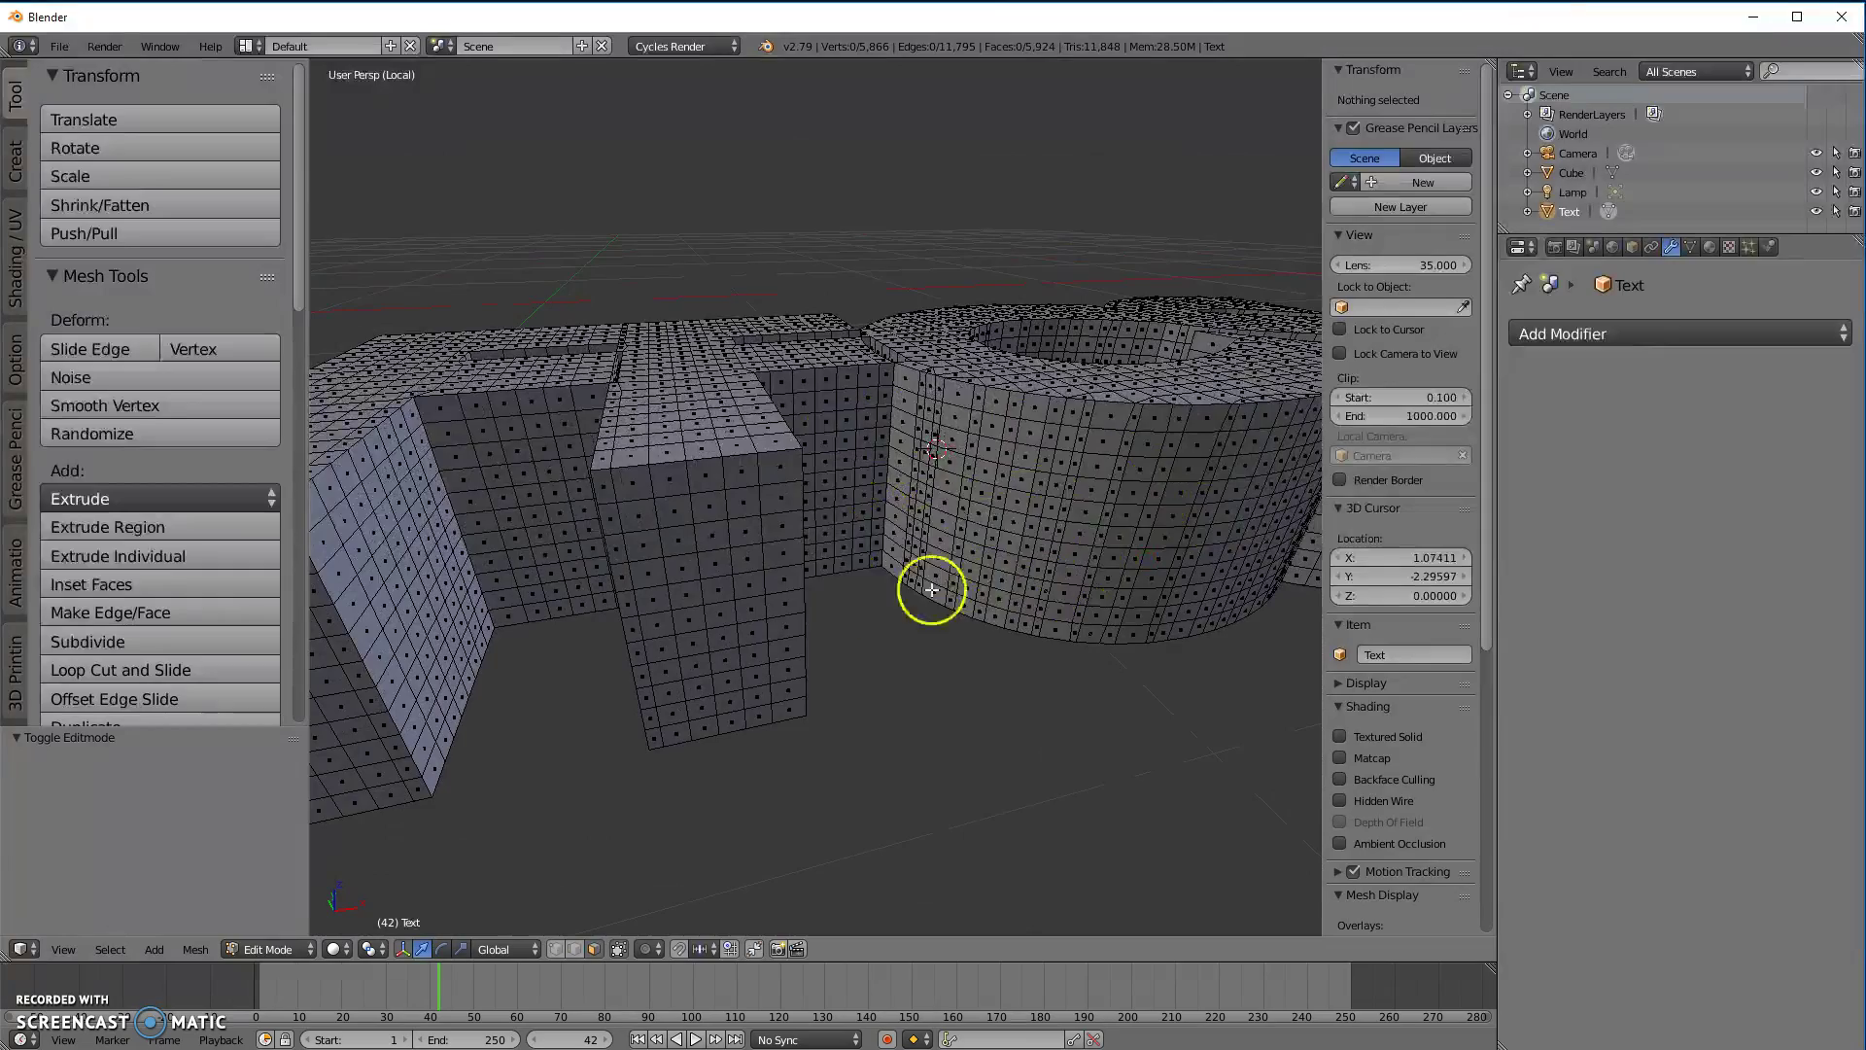
scroll(958, 638, "down", 2)
middle_click_drag(958, 637, 825, 687)
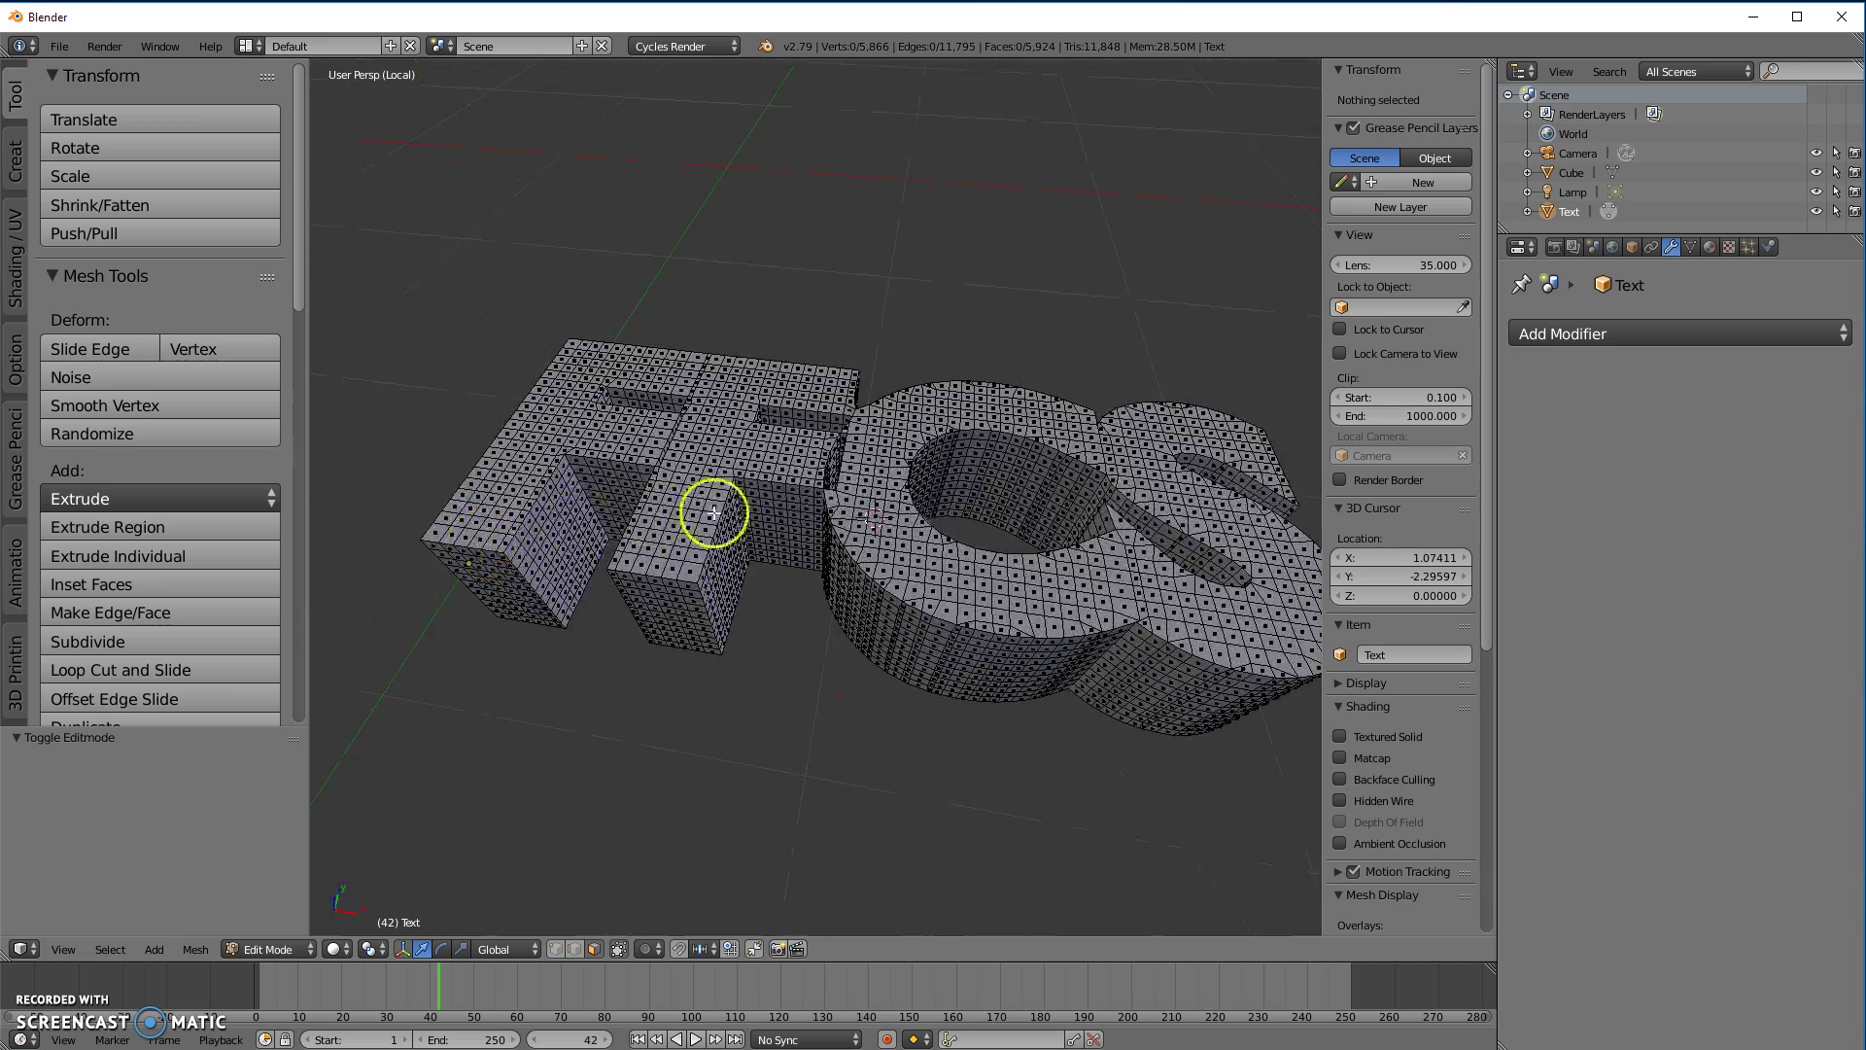
middle_click_drag(570, 546, 758, 613)
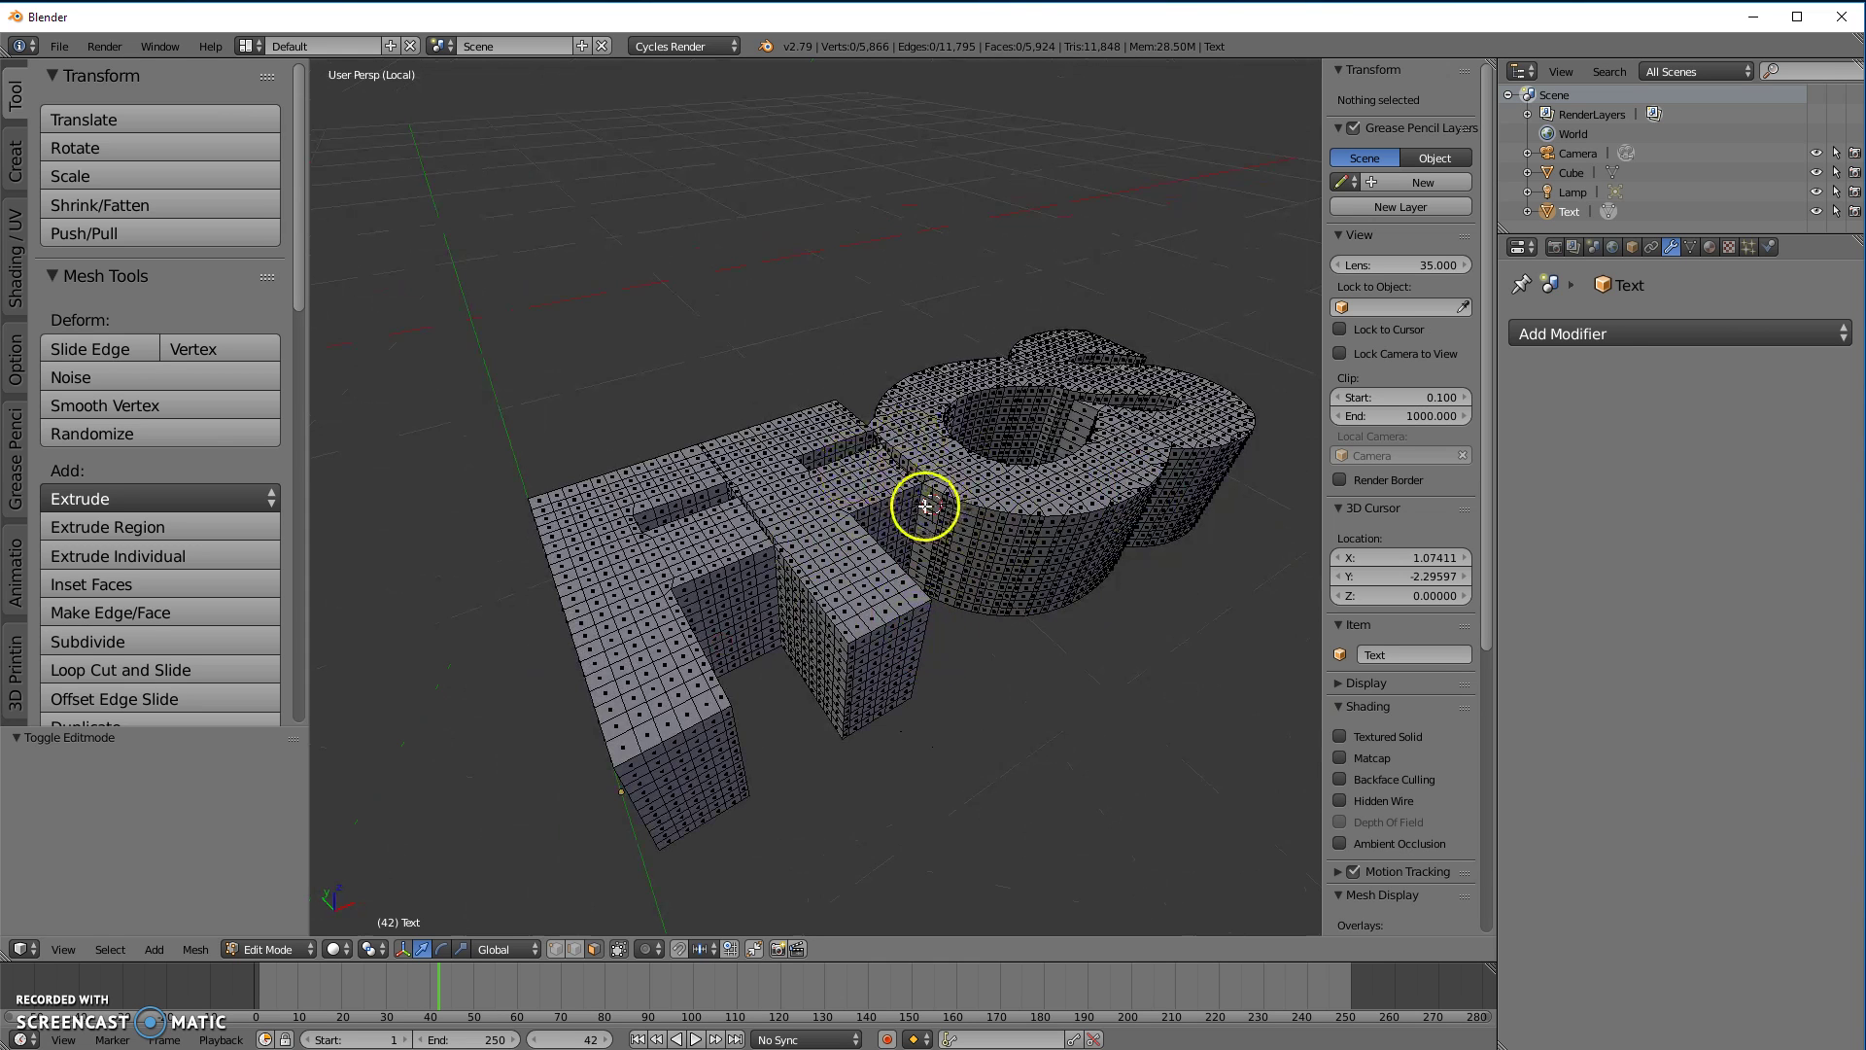
key("Tab")
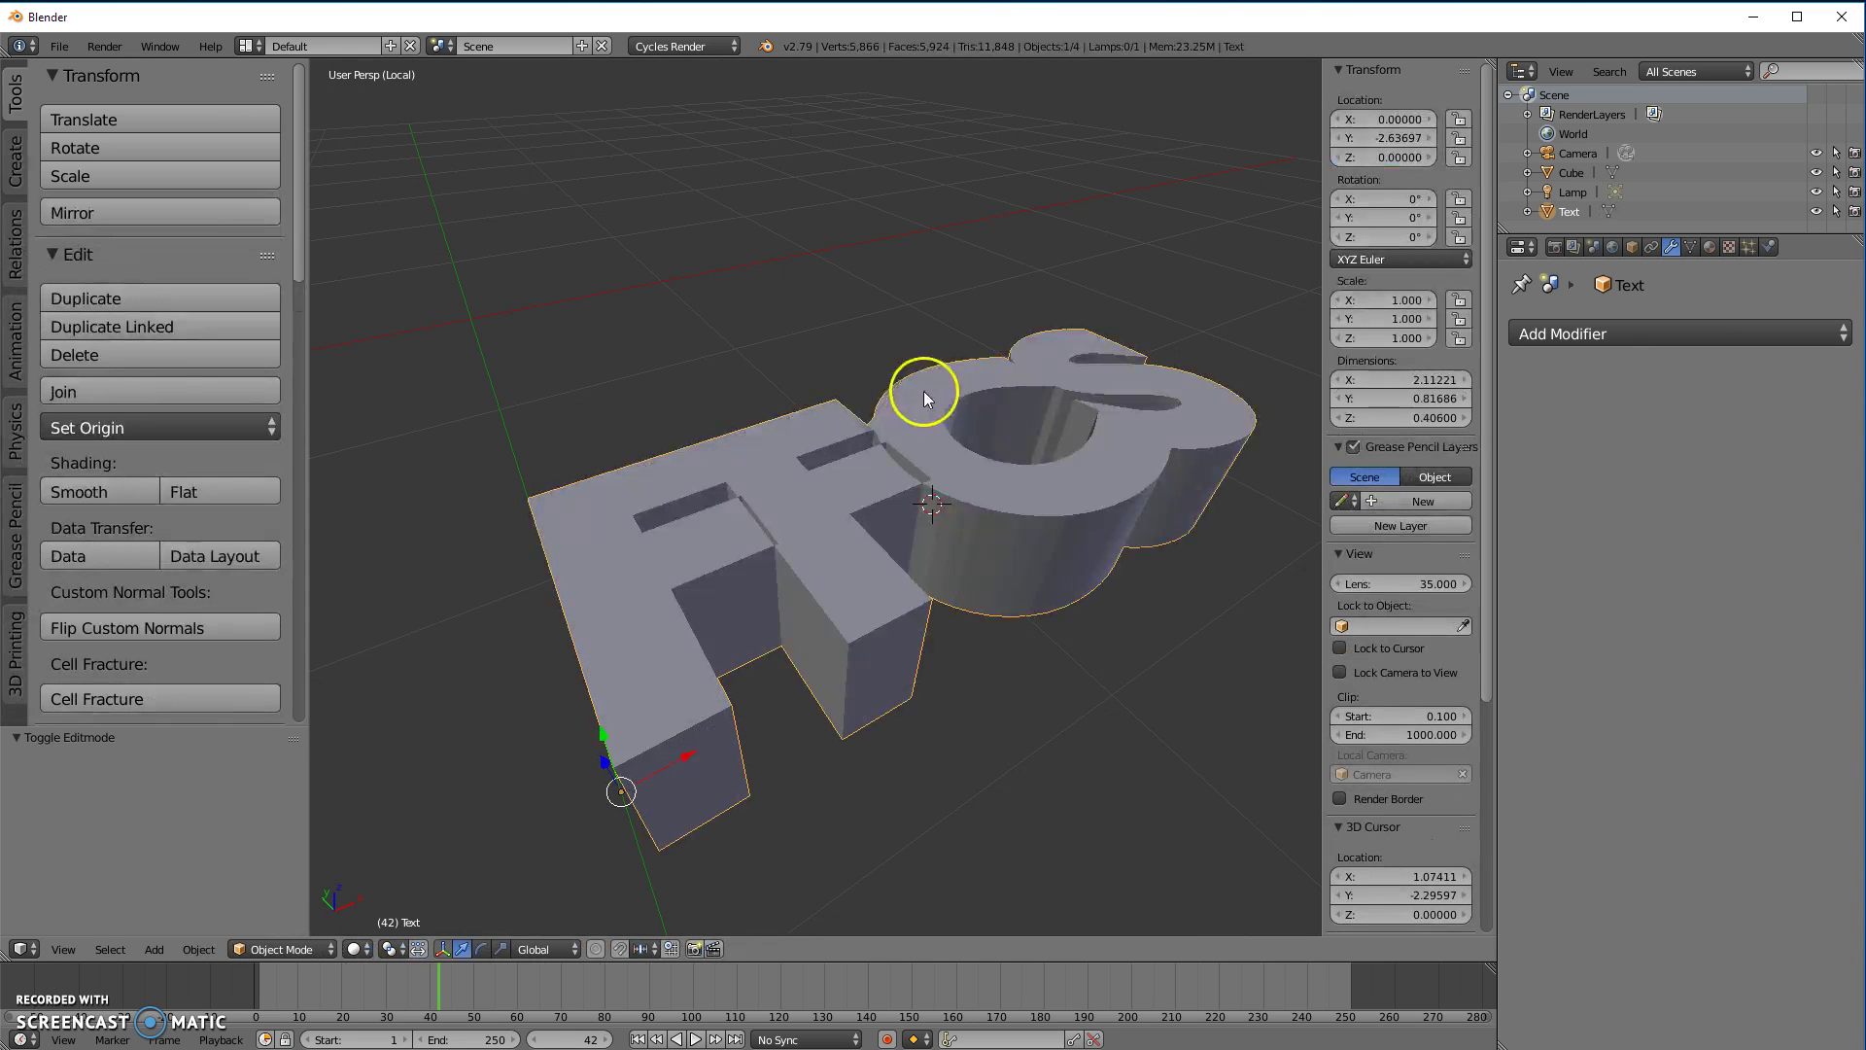
Step: Leave local view and delete the text object beside the cube
key("KP_Divide")
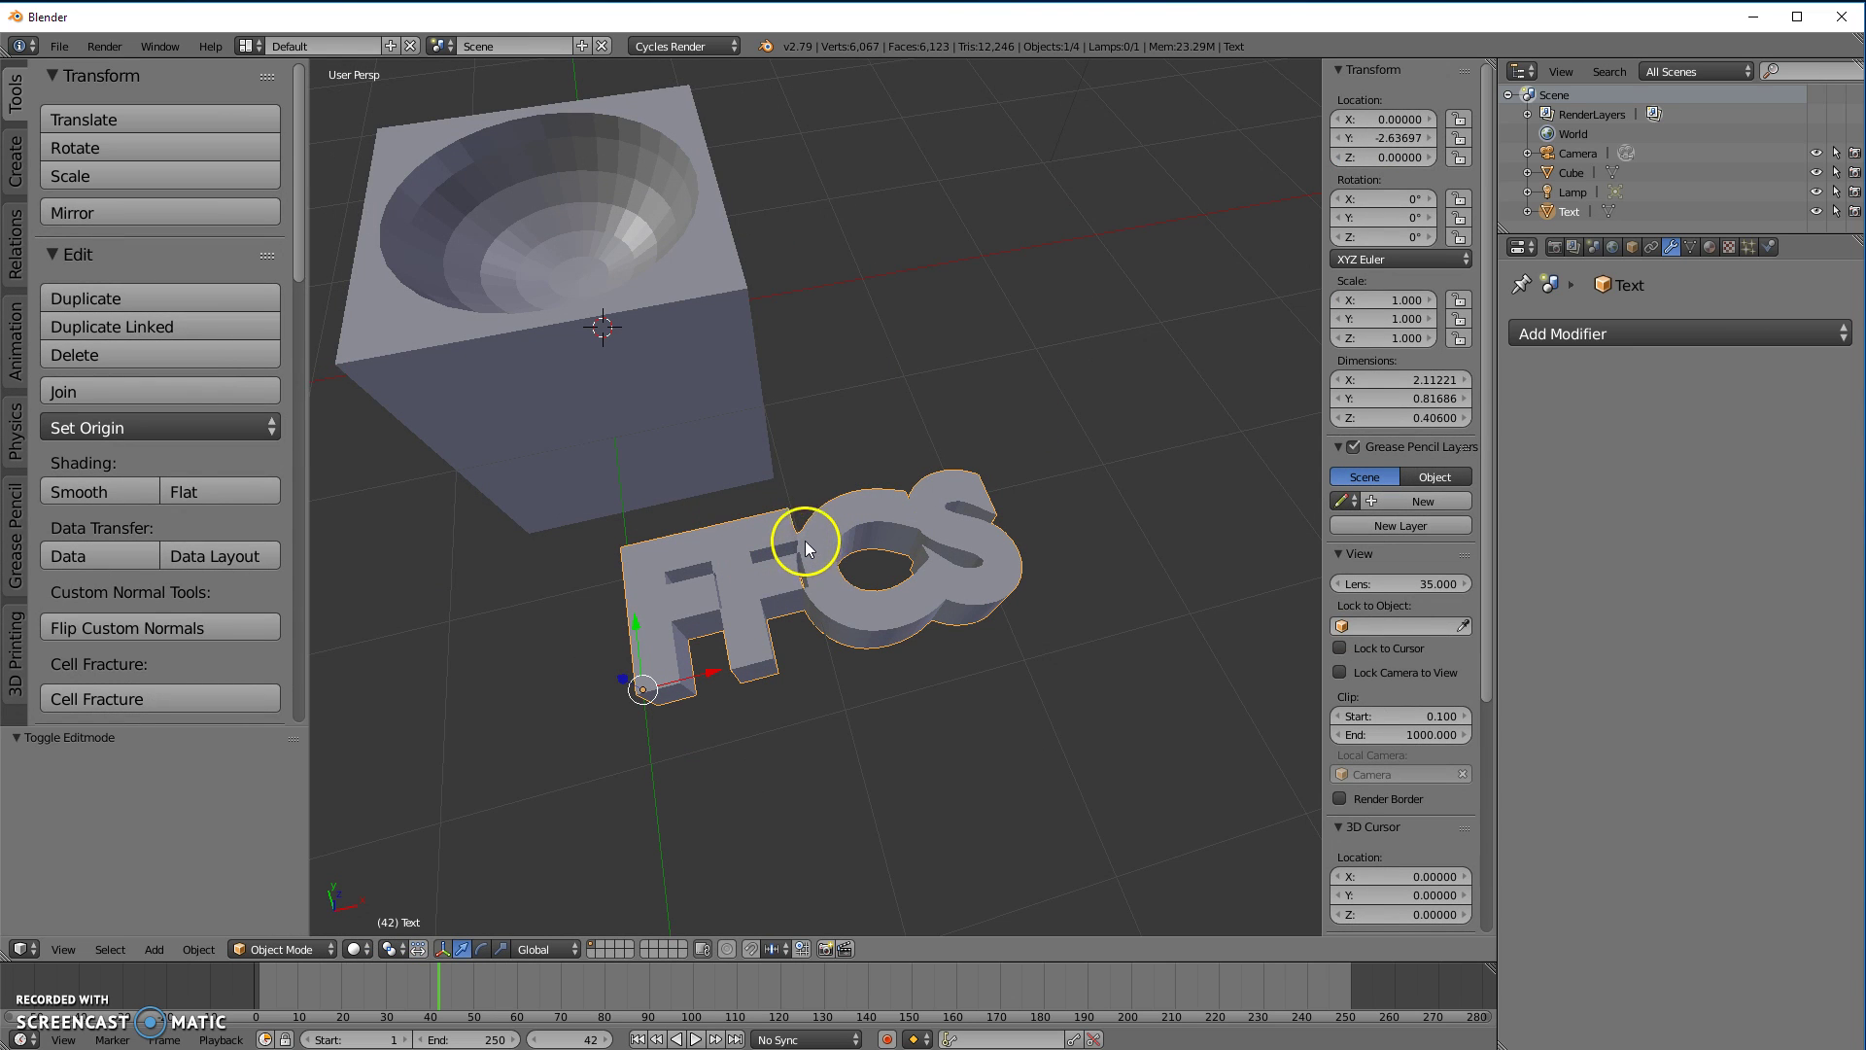
key("b")
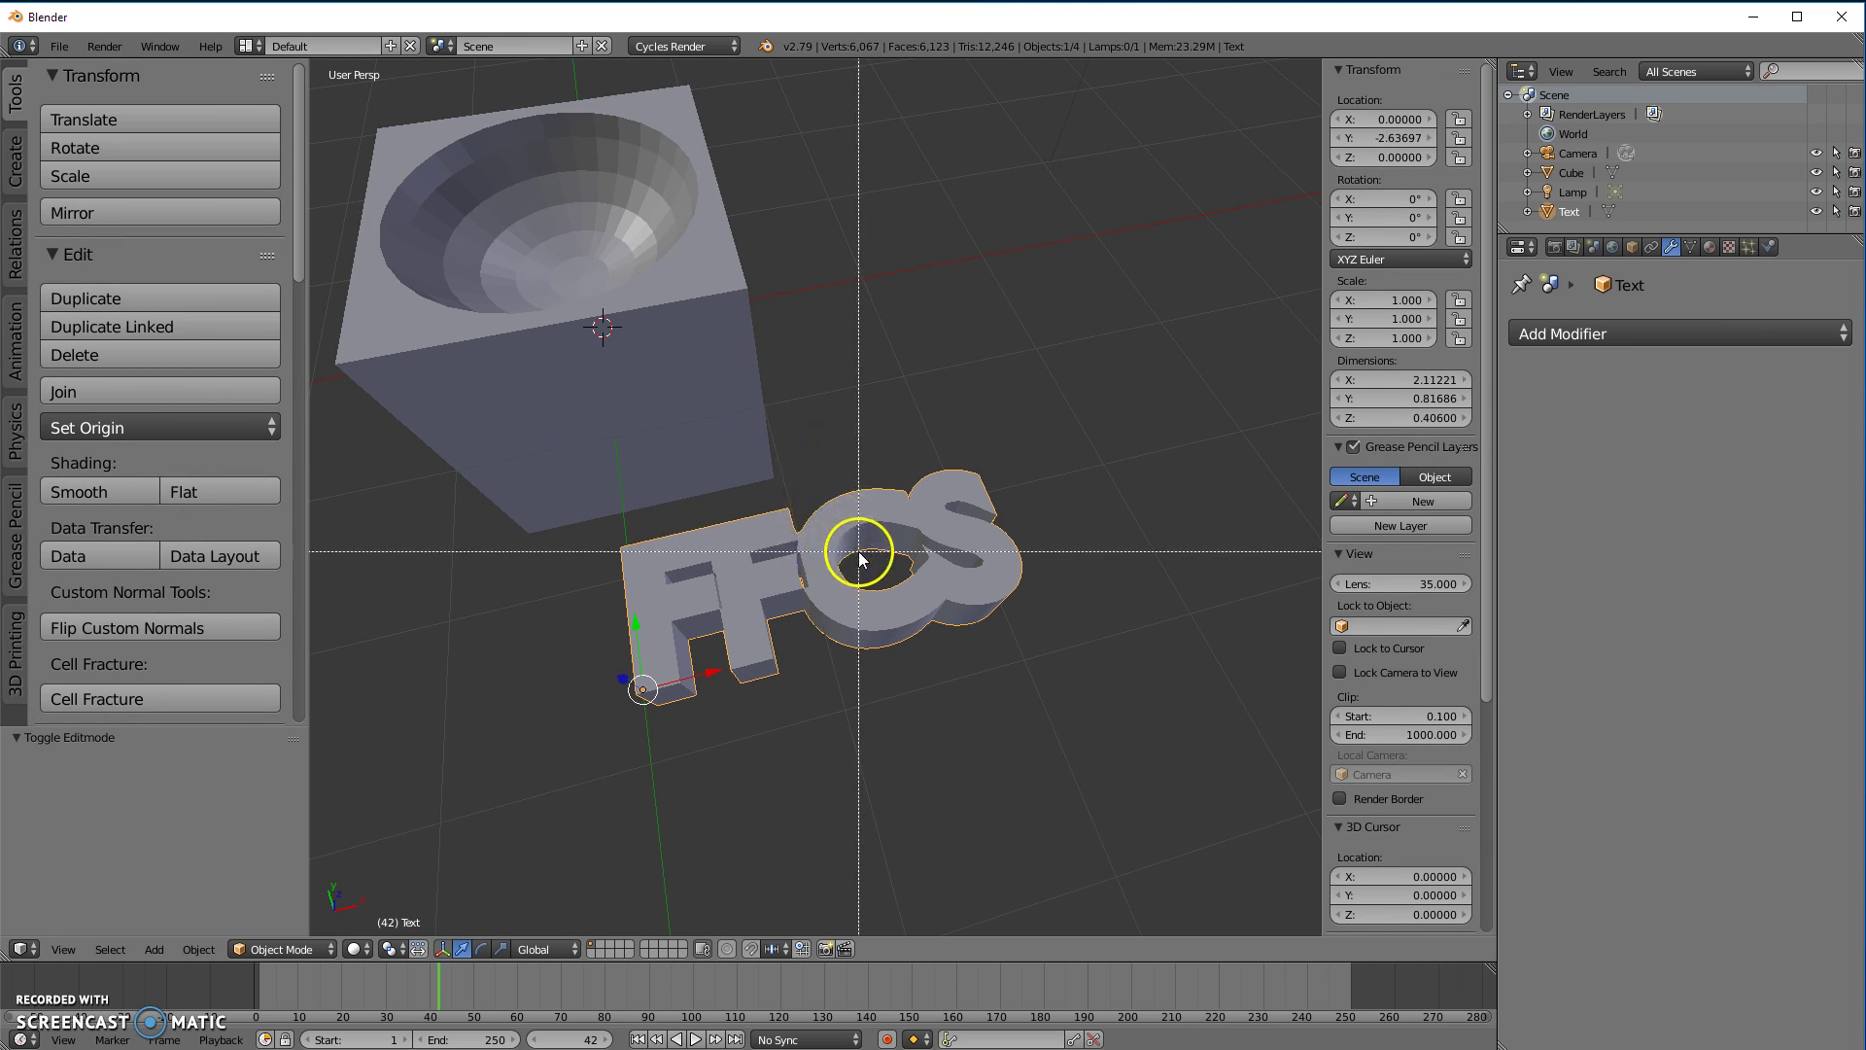
key("Escape")
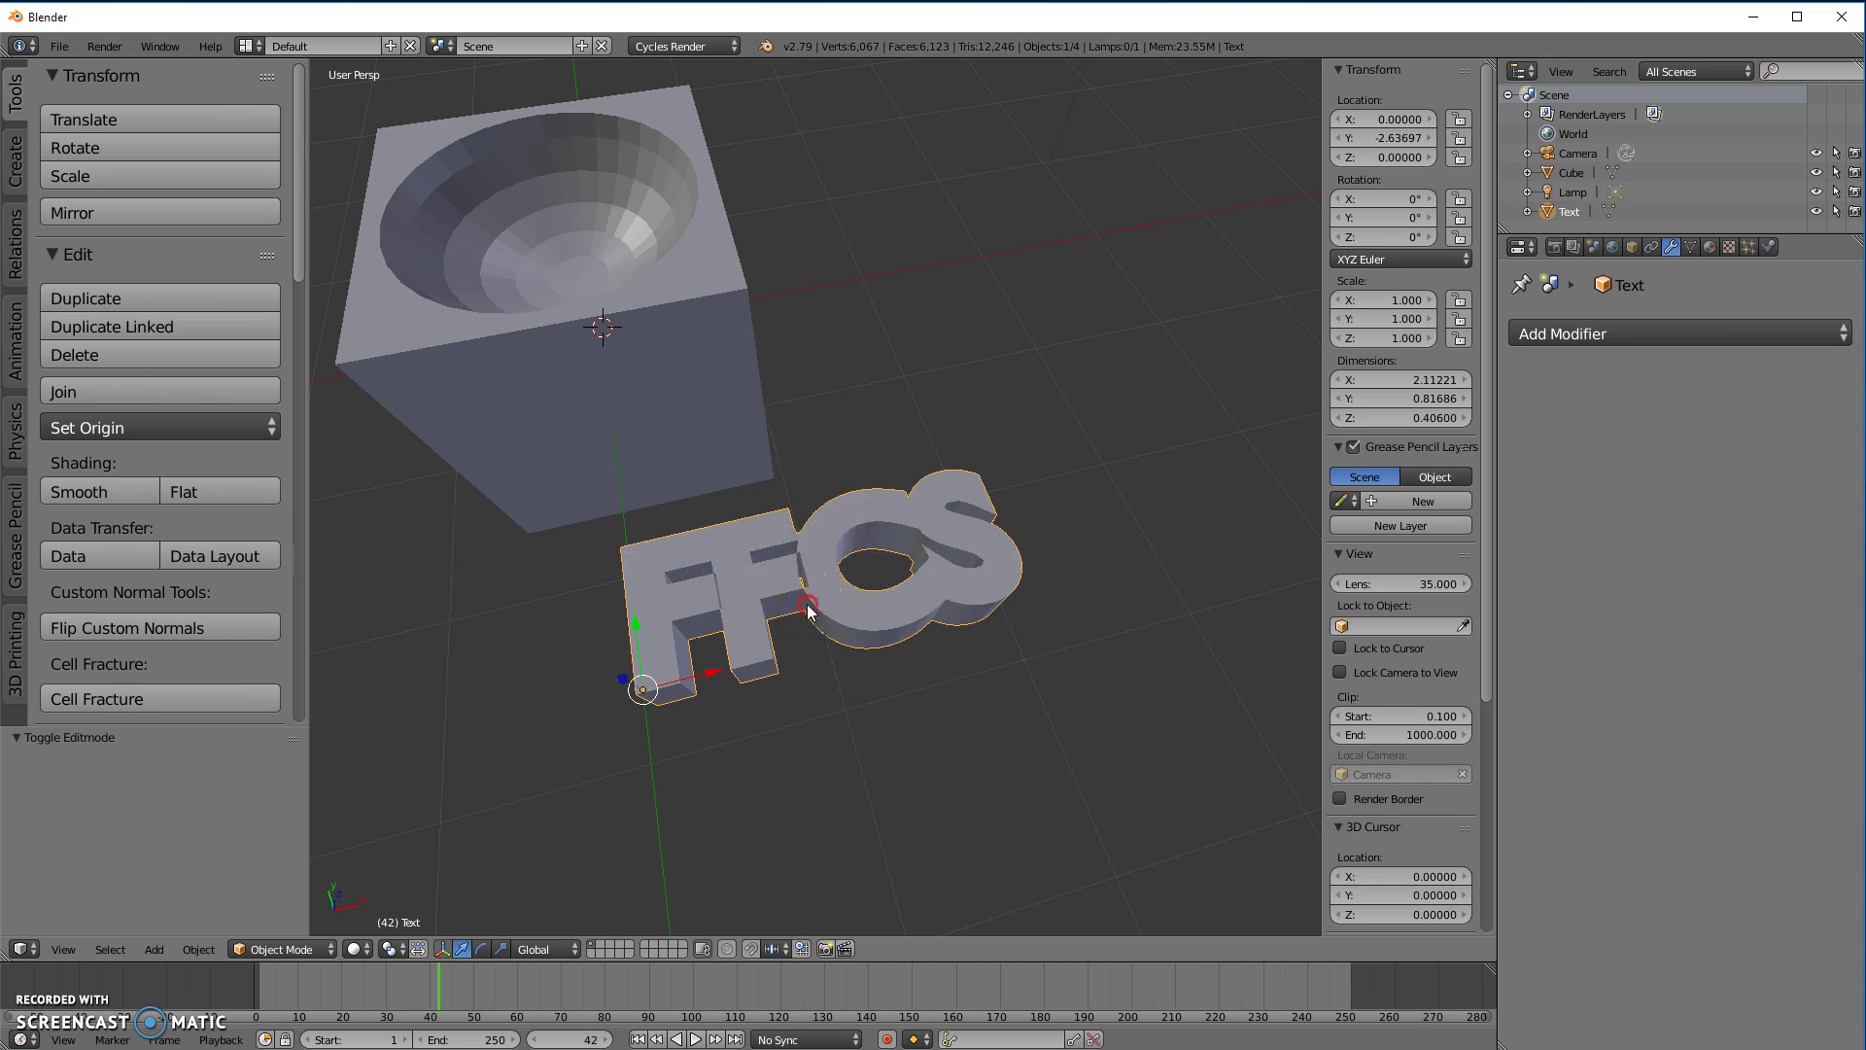
key("x")
left_click(760, 585)
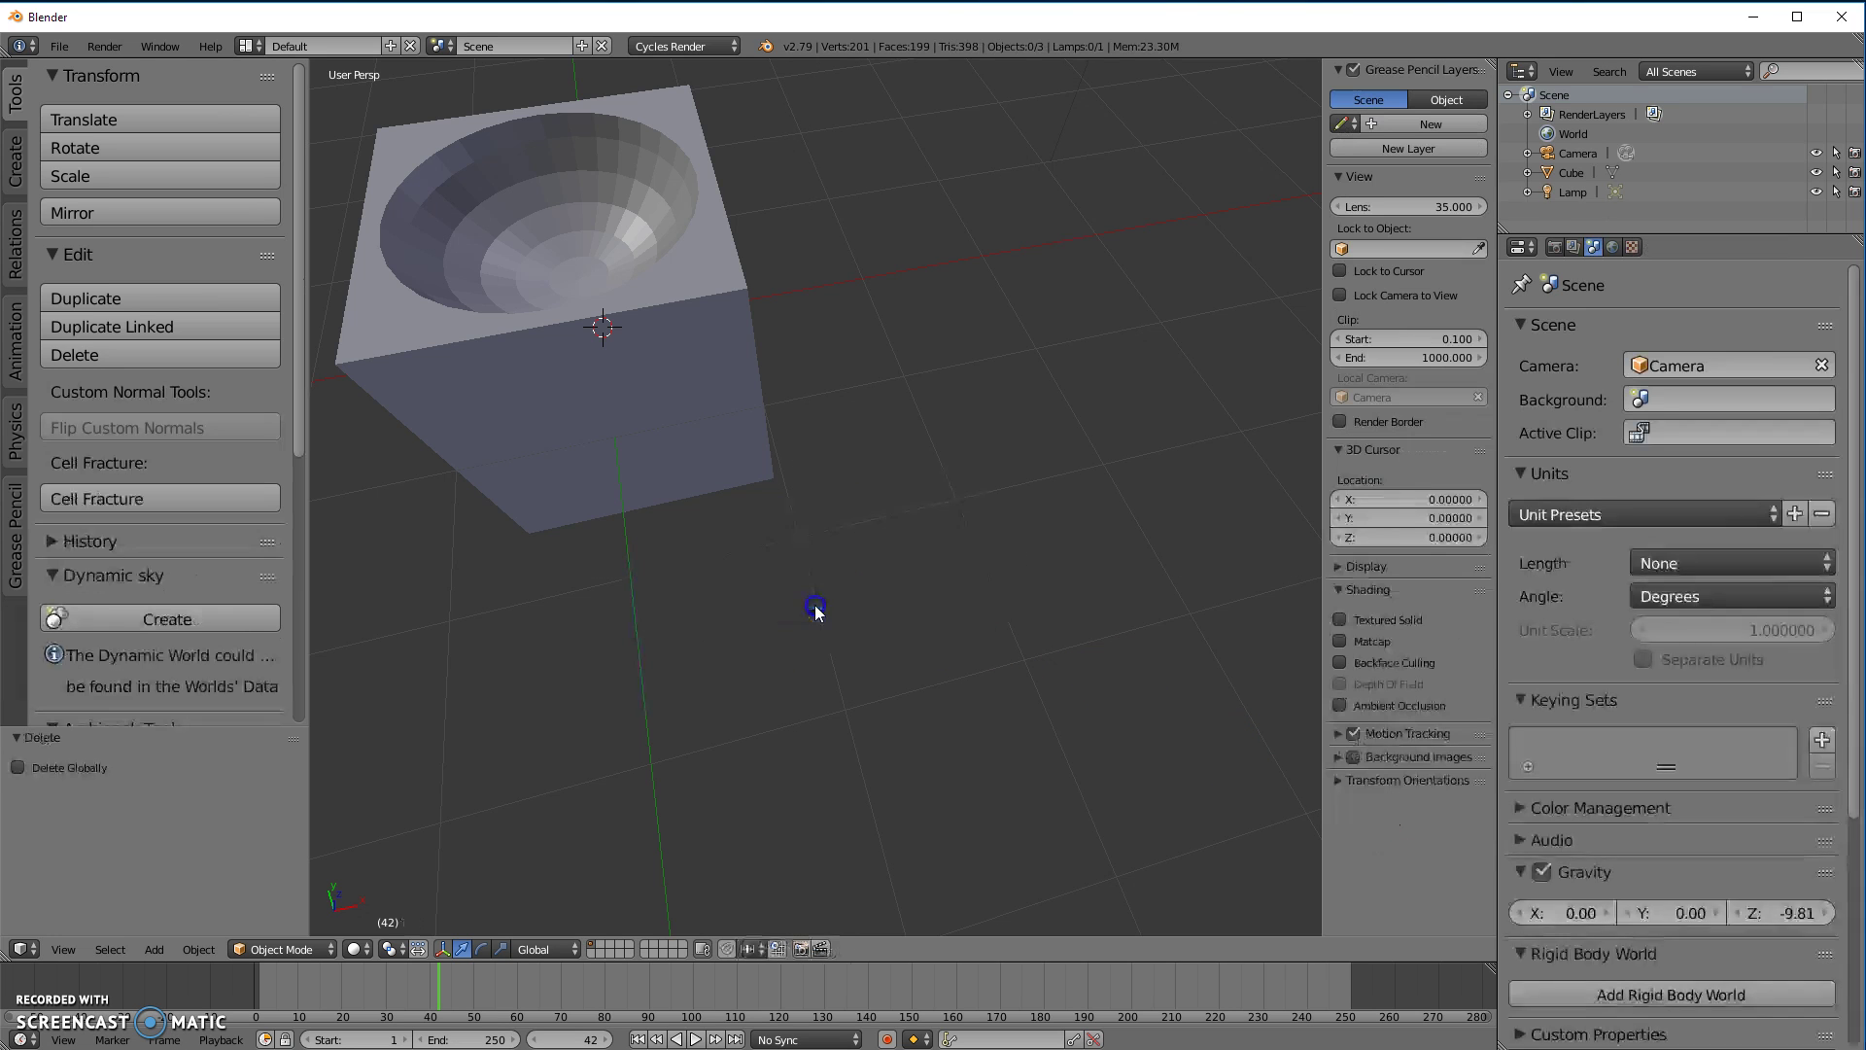
Step: Select the cube with the bowl-shaped hollow and examine its topology in Edit Mode, then return to Object Mode
mouse_move(760, 585)
middle_mouse_down()
mouse_move(717, 558)
mouse_move(950, 763)
mouse_move(946, 803)
mouse_move(917, 748)
middle_mouse_up()
right_click(795, 532)
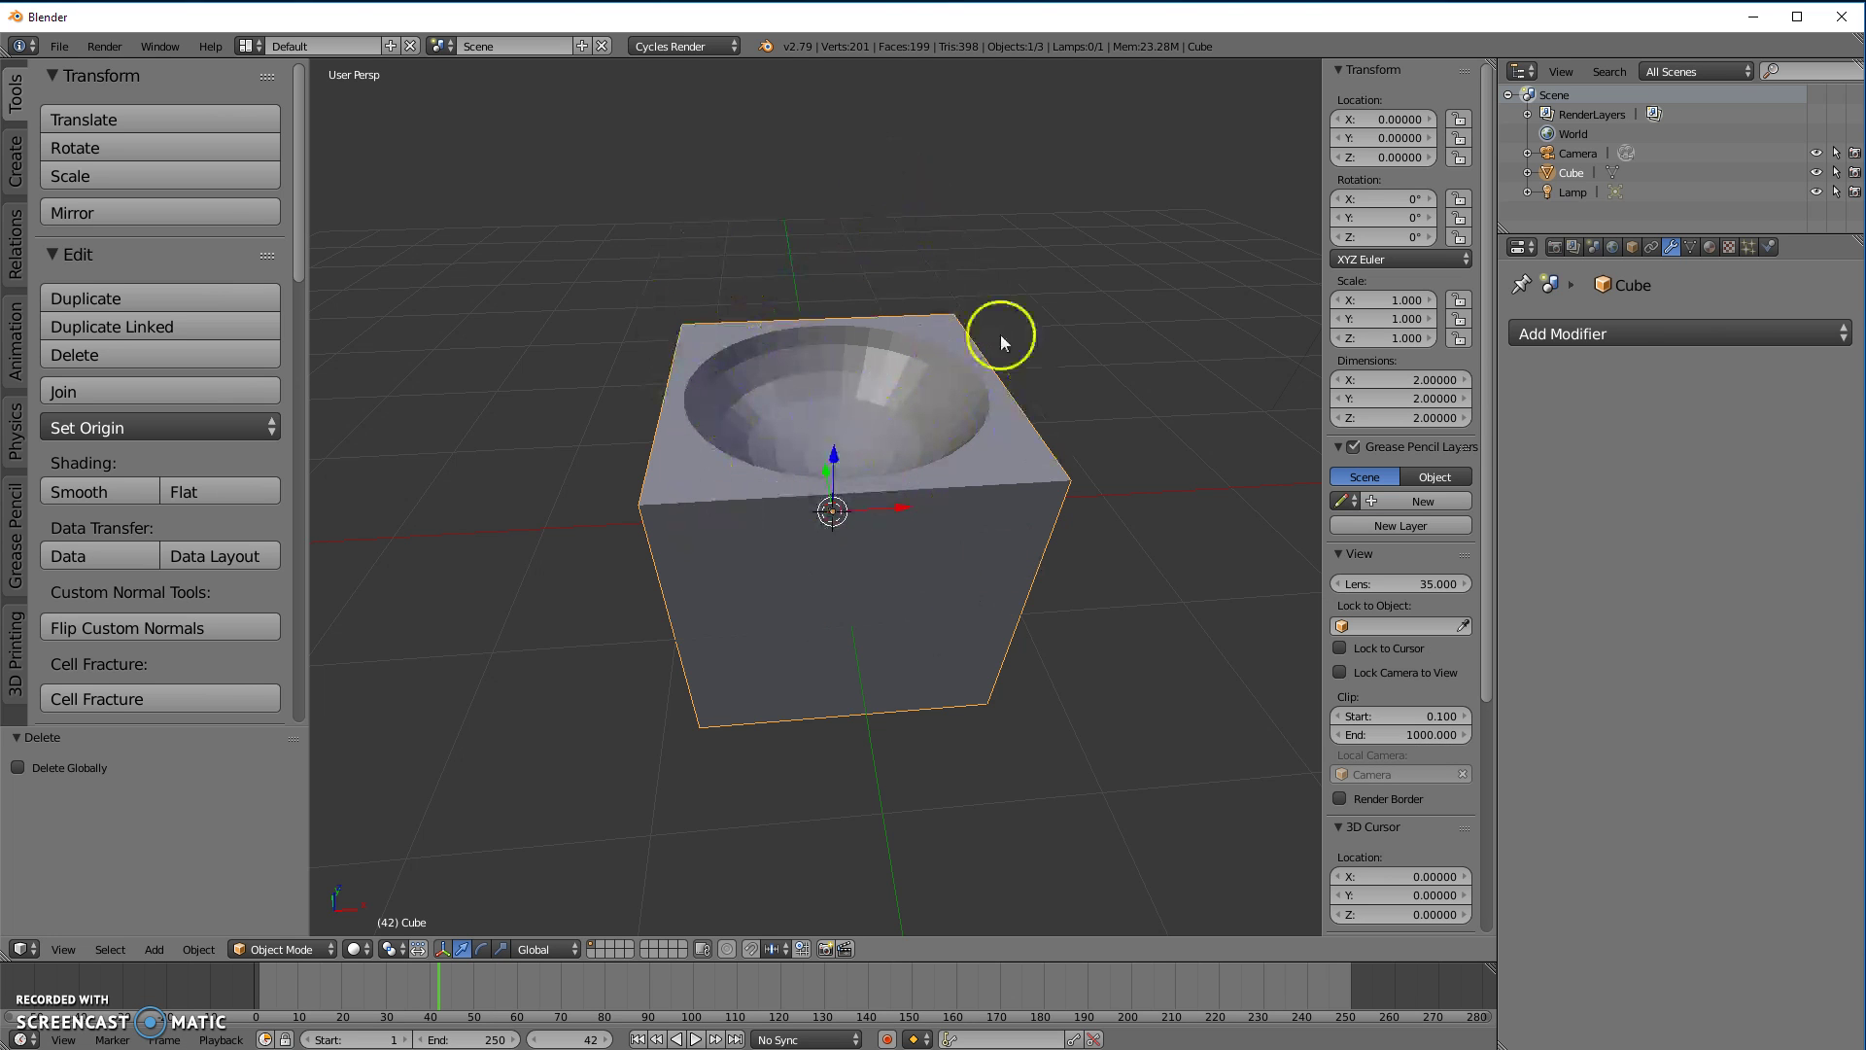
key("Tab")
middle_click_drag(866, 520, 855, 559)
scroll(862, 530, "up", 6)
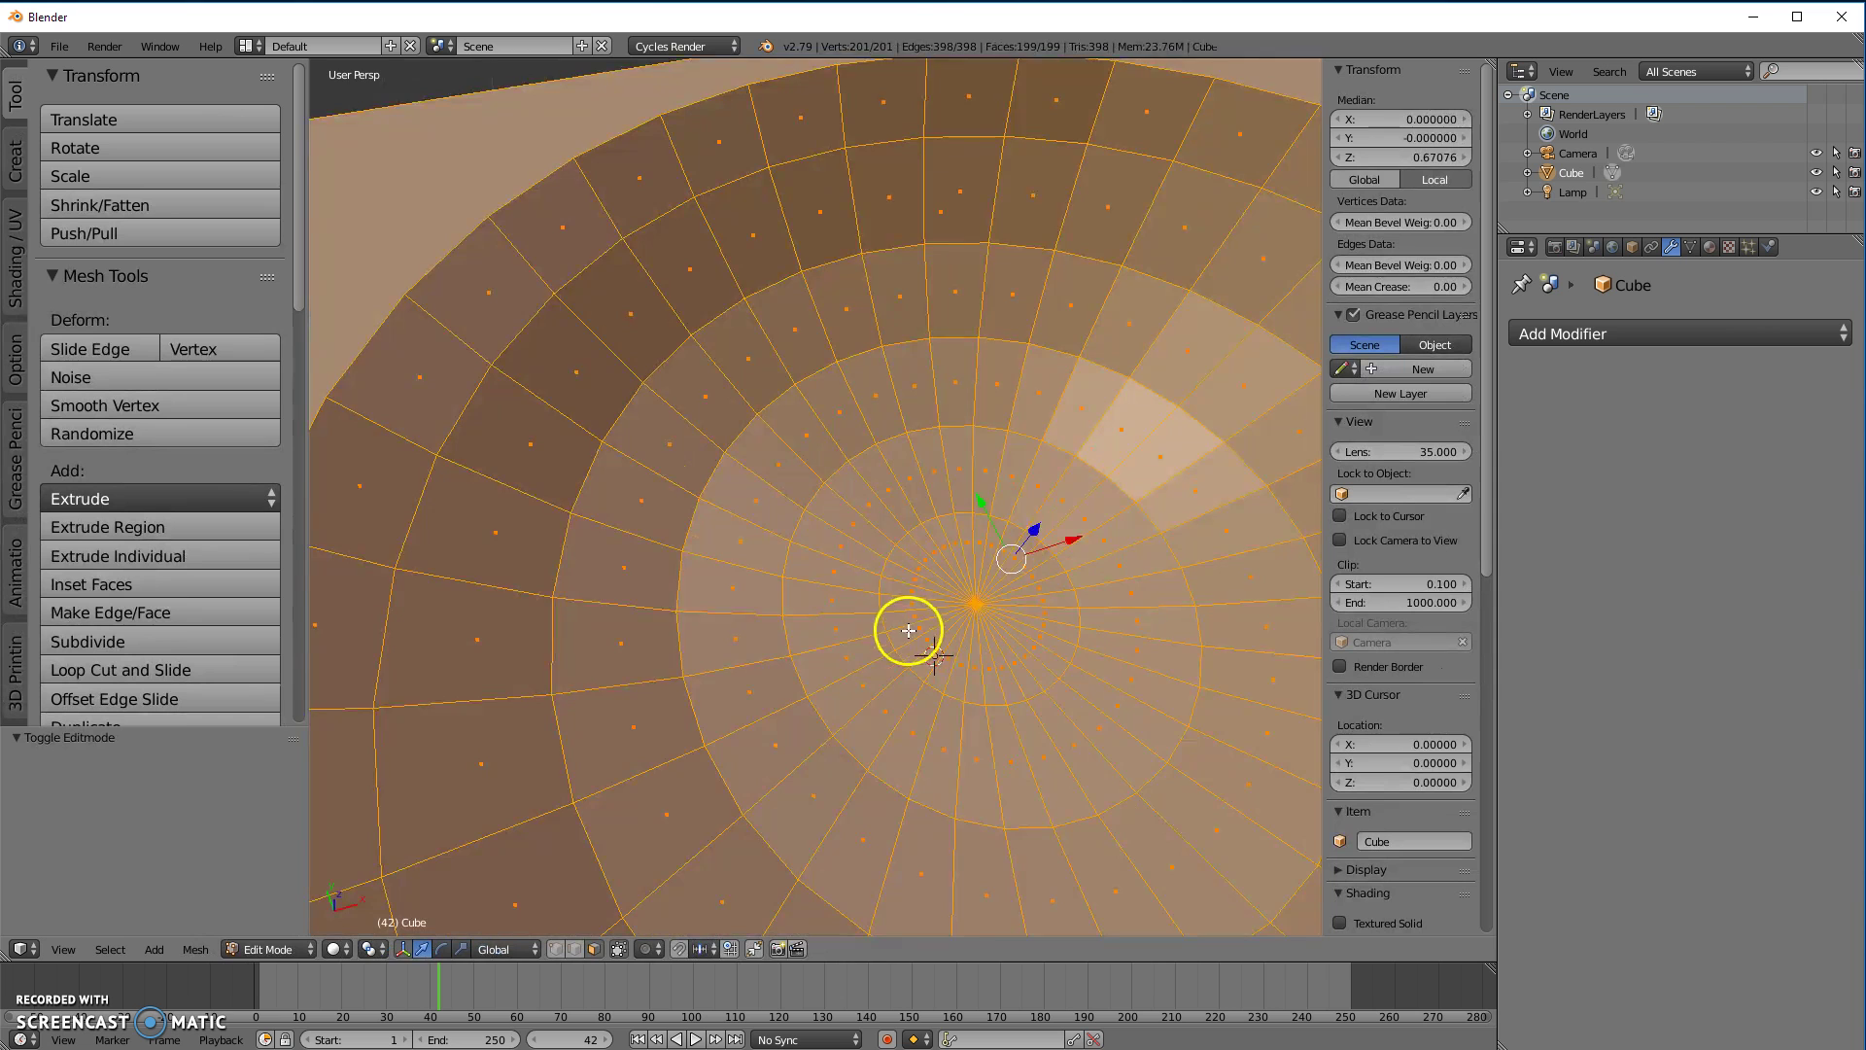
middle_click_drag(907, 625, 817, 548)
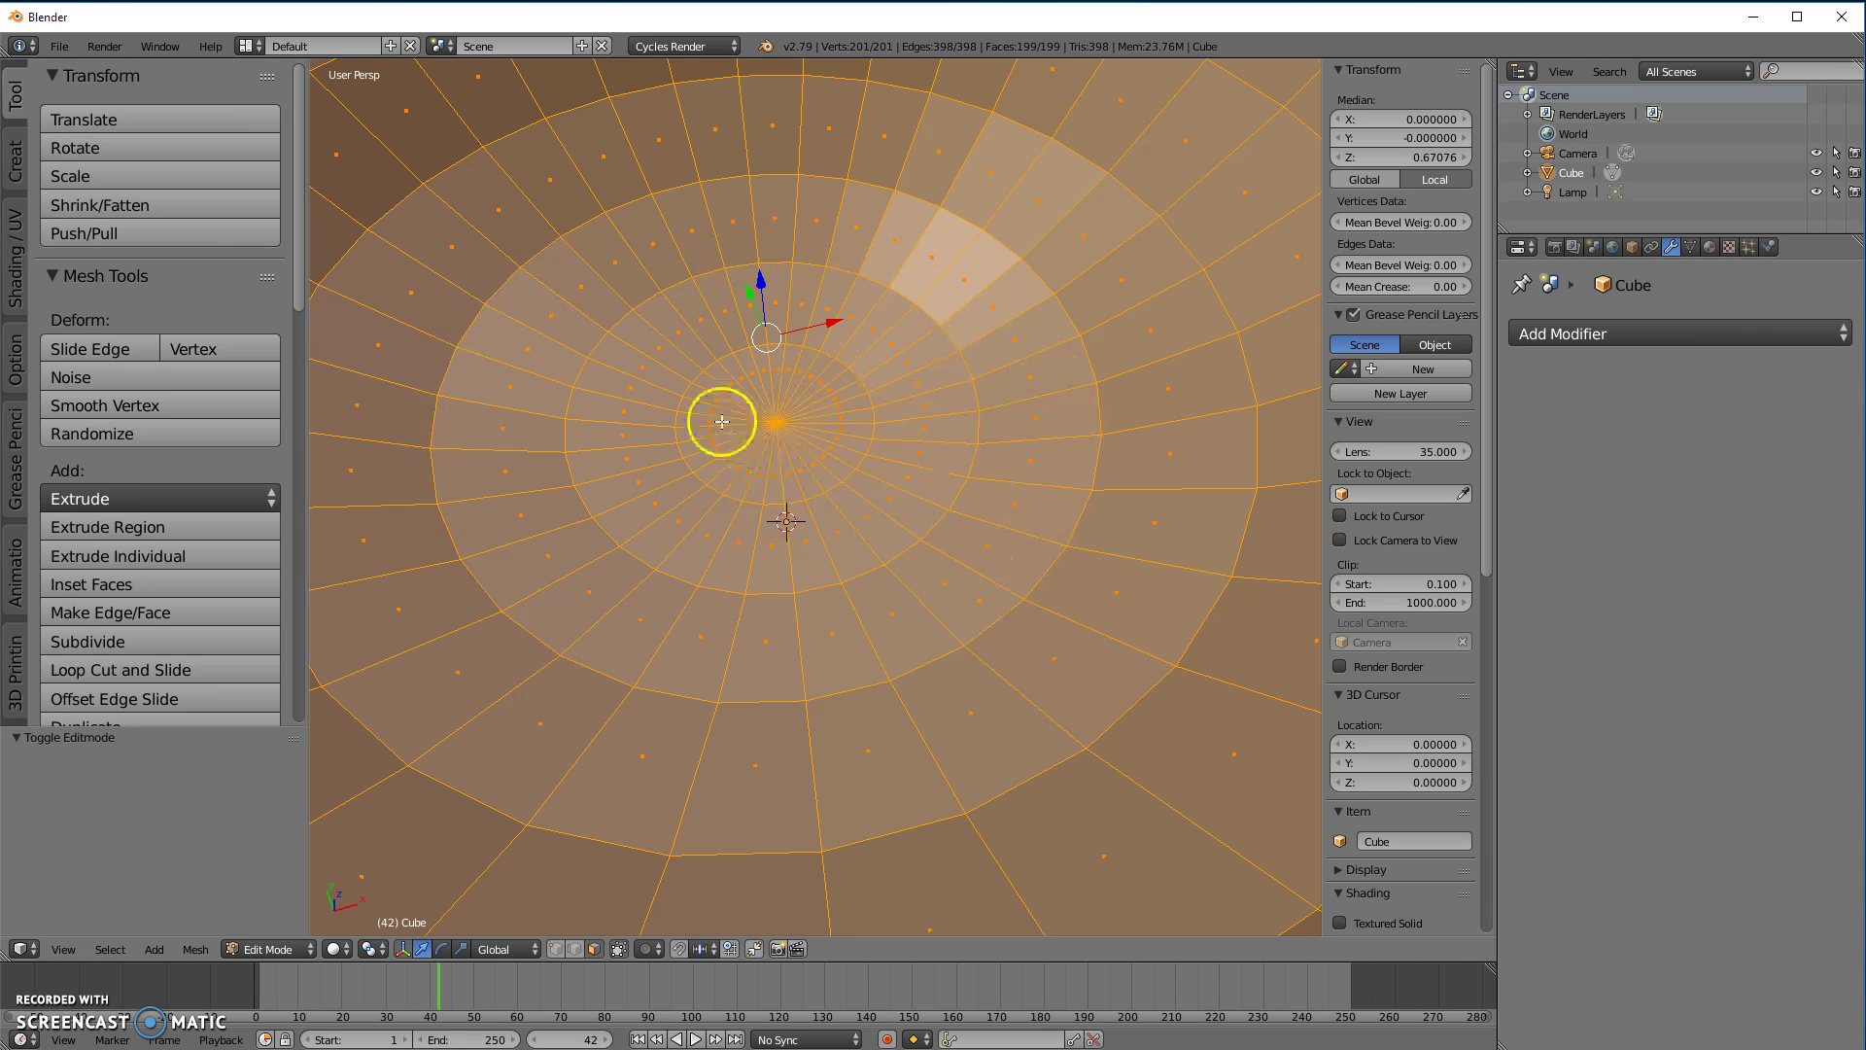
scroll(797, 428, "down", 8)
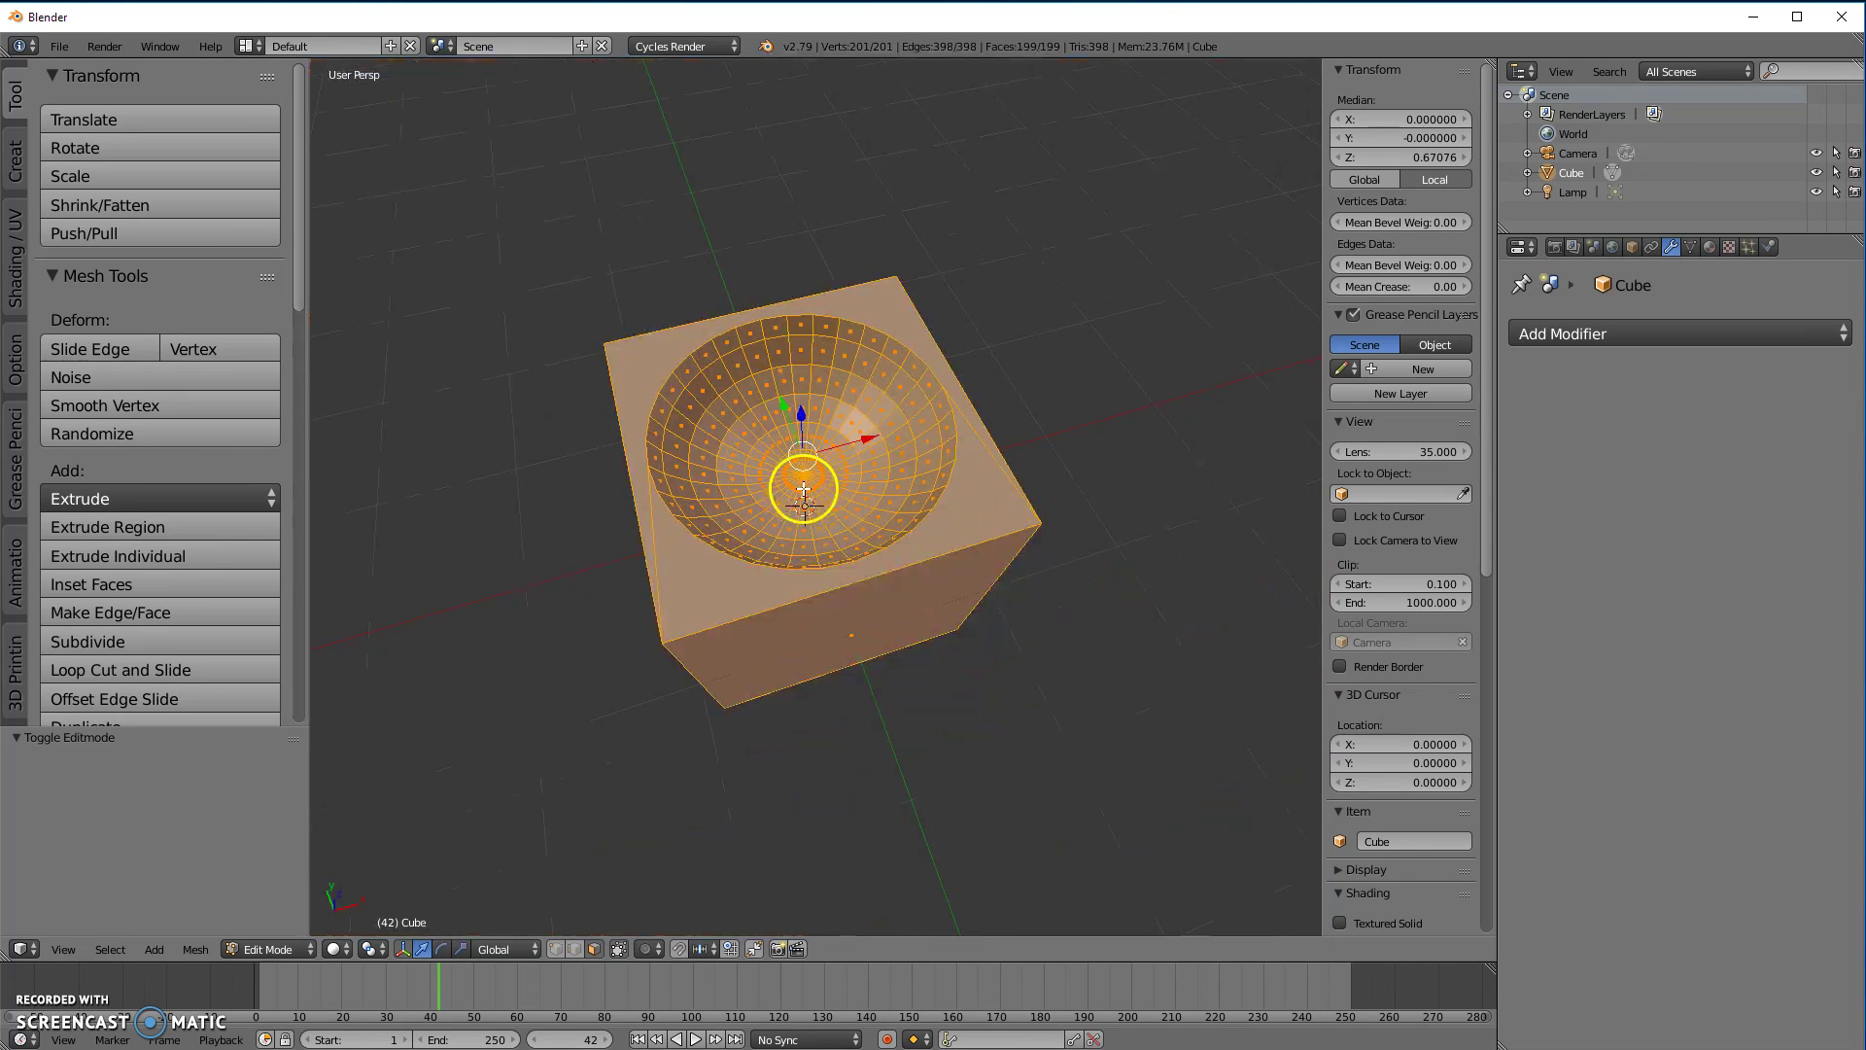
scroll(802, 492, "up", 4)
middle_click_drag(815, 588, 805, 451)
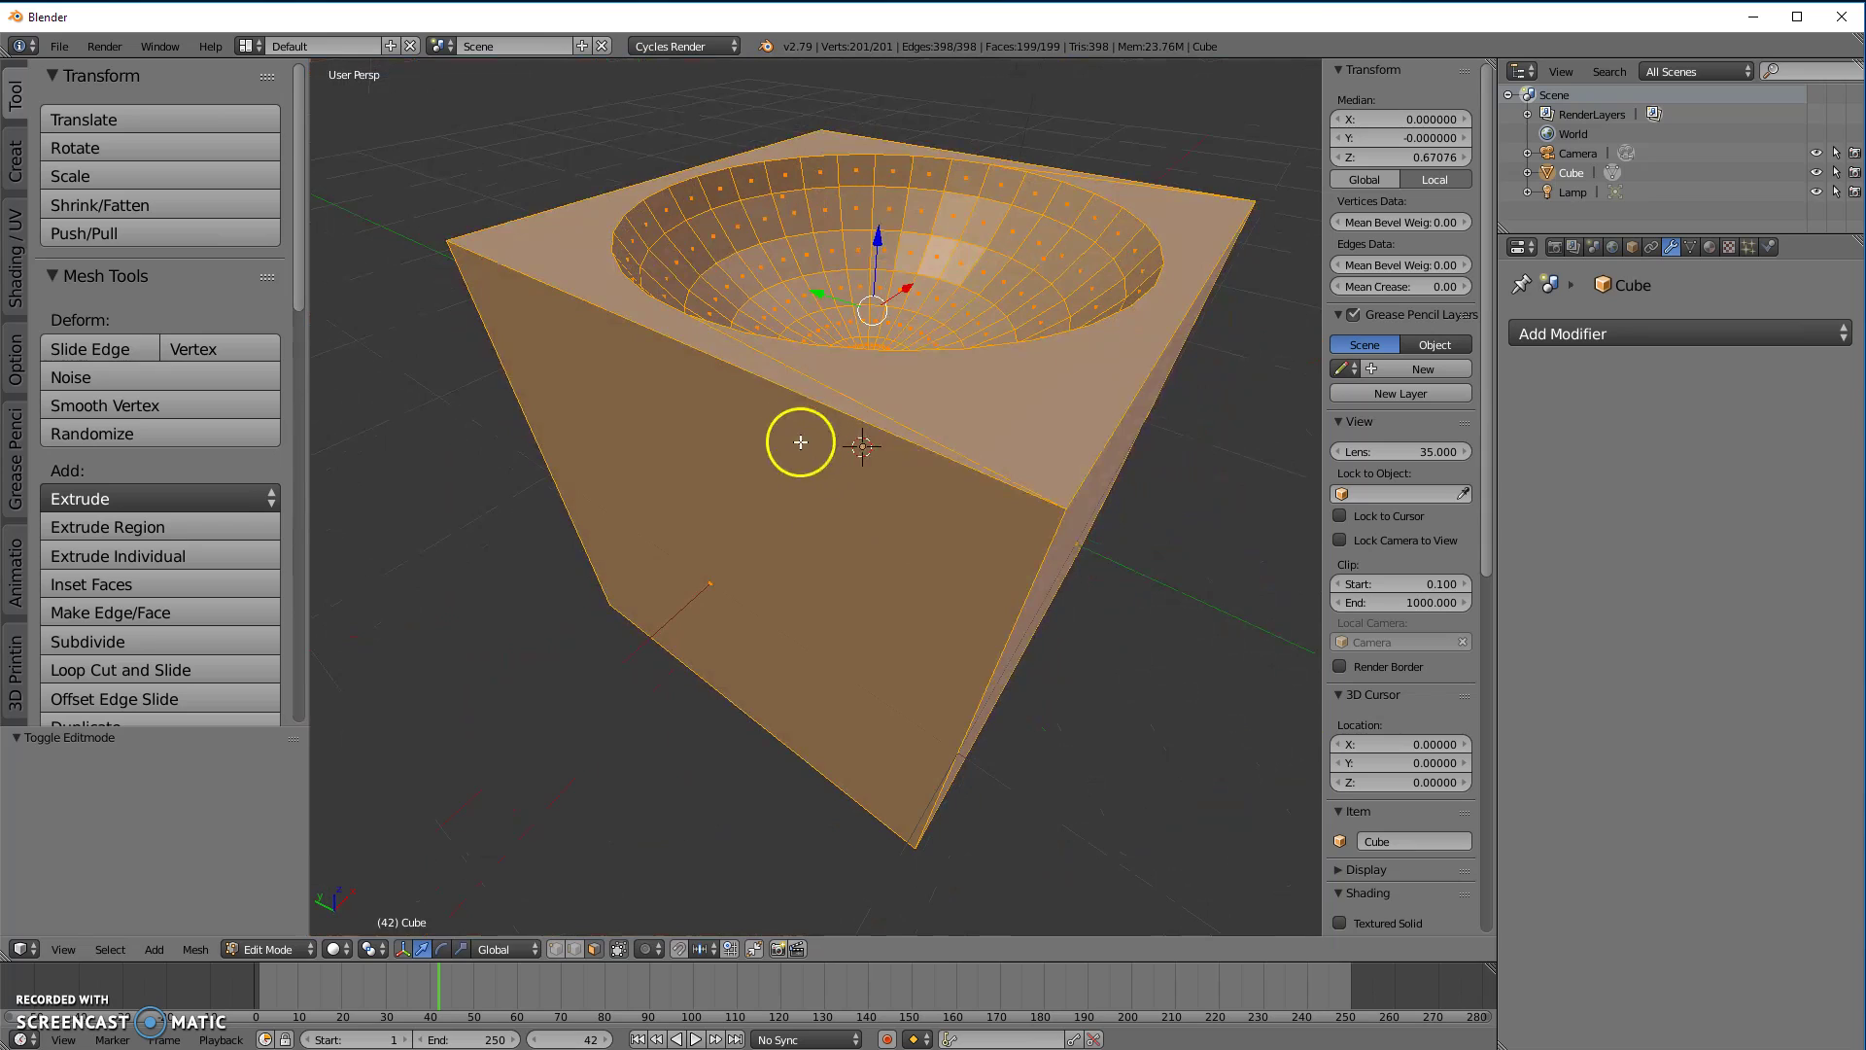
middle_click_drag(1039, 586, 916, 566)
key("Tab")
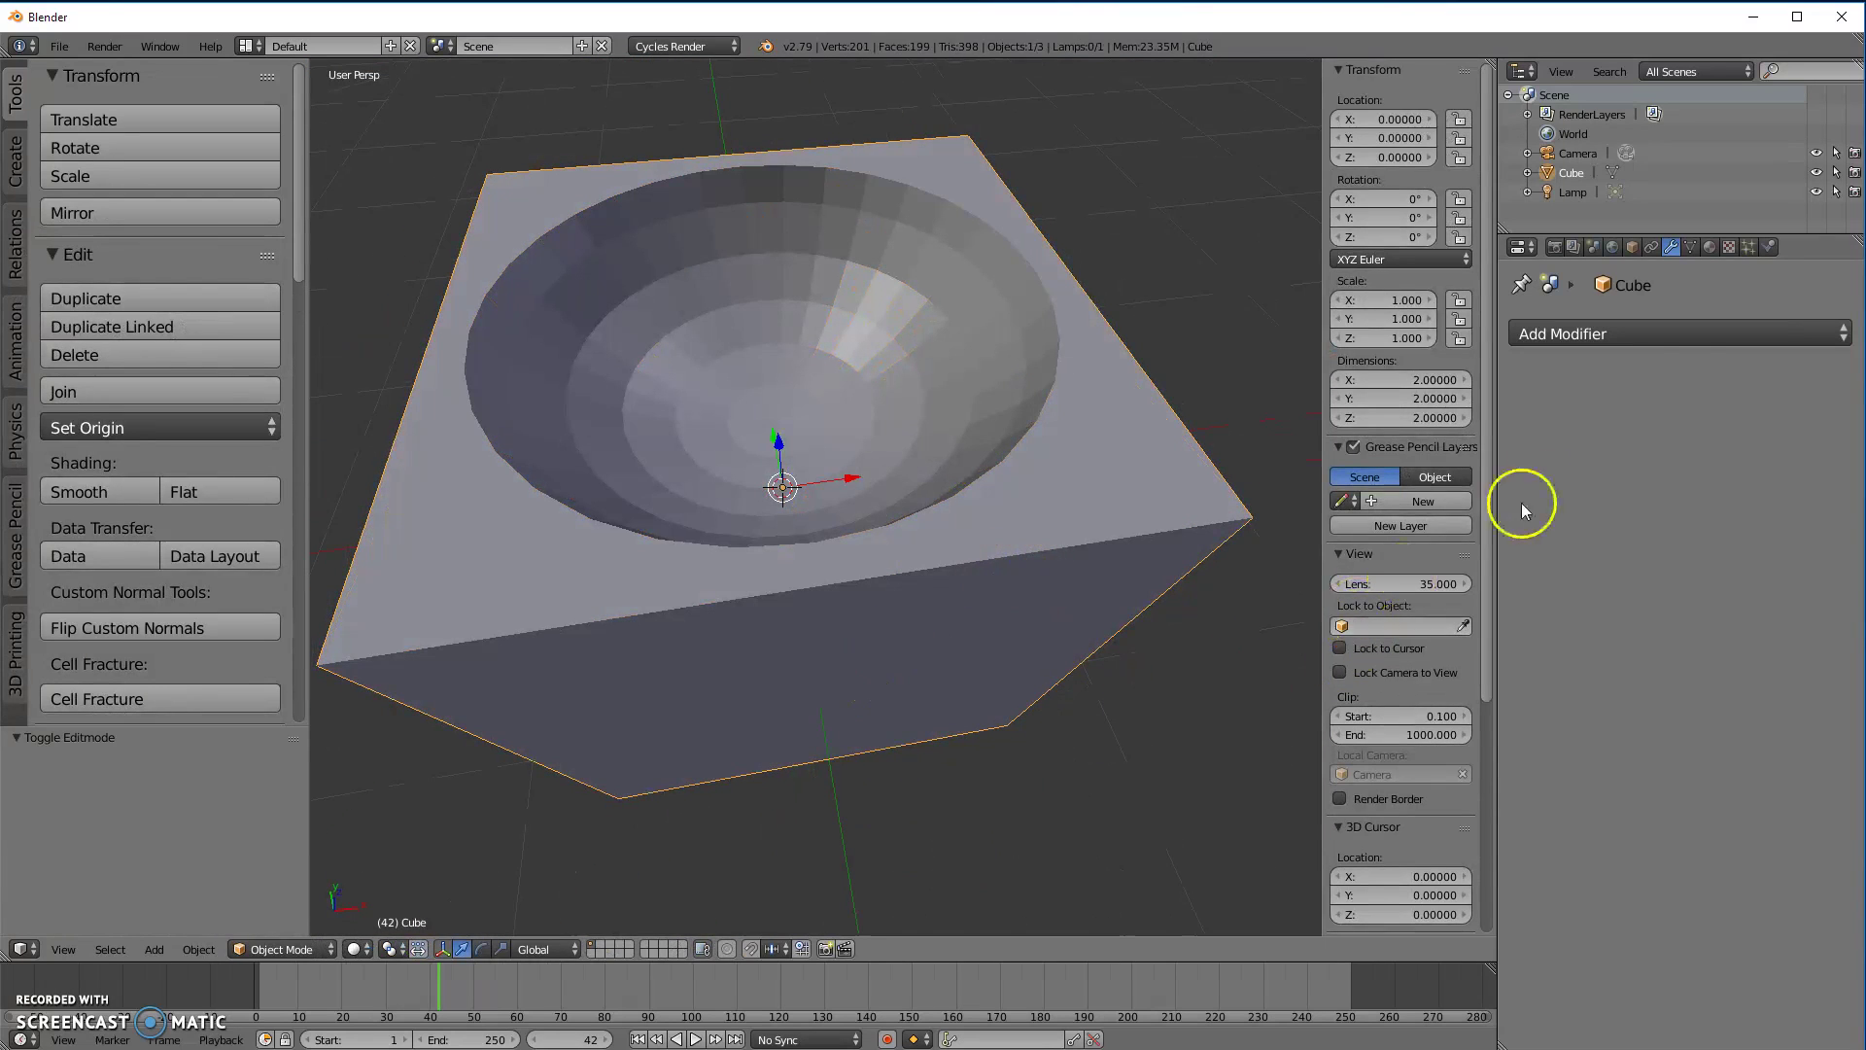
Step: Add a Remesh modifier to the hollowed cube and set its octree depth to 5
left_click(1656, 337)
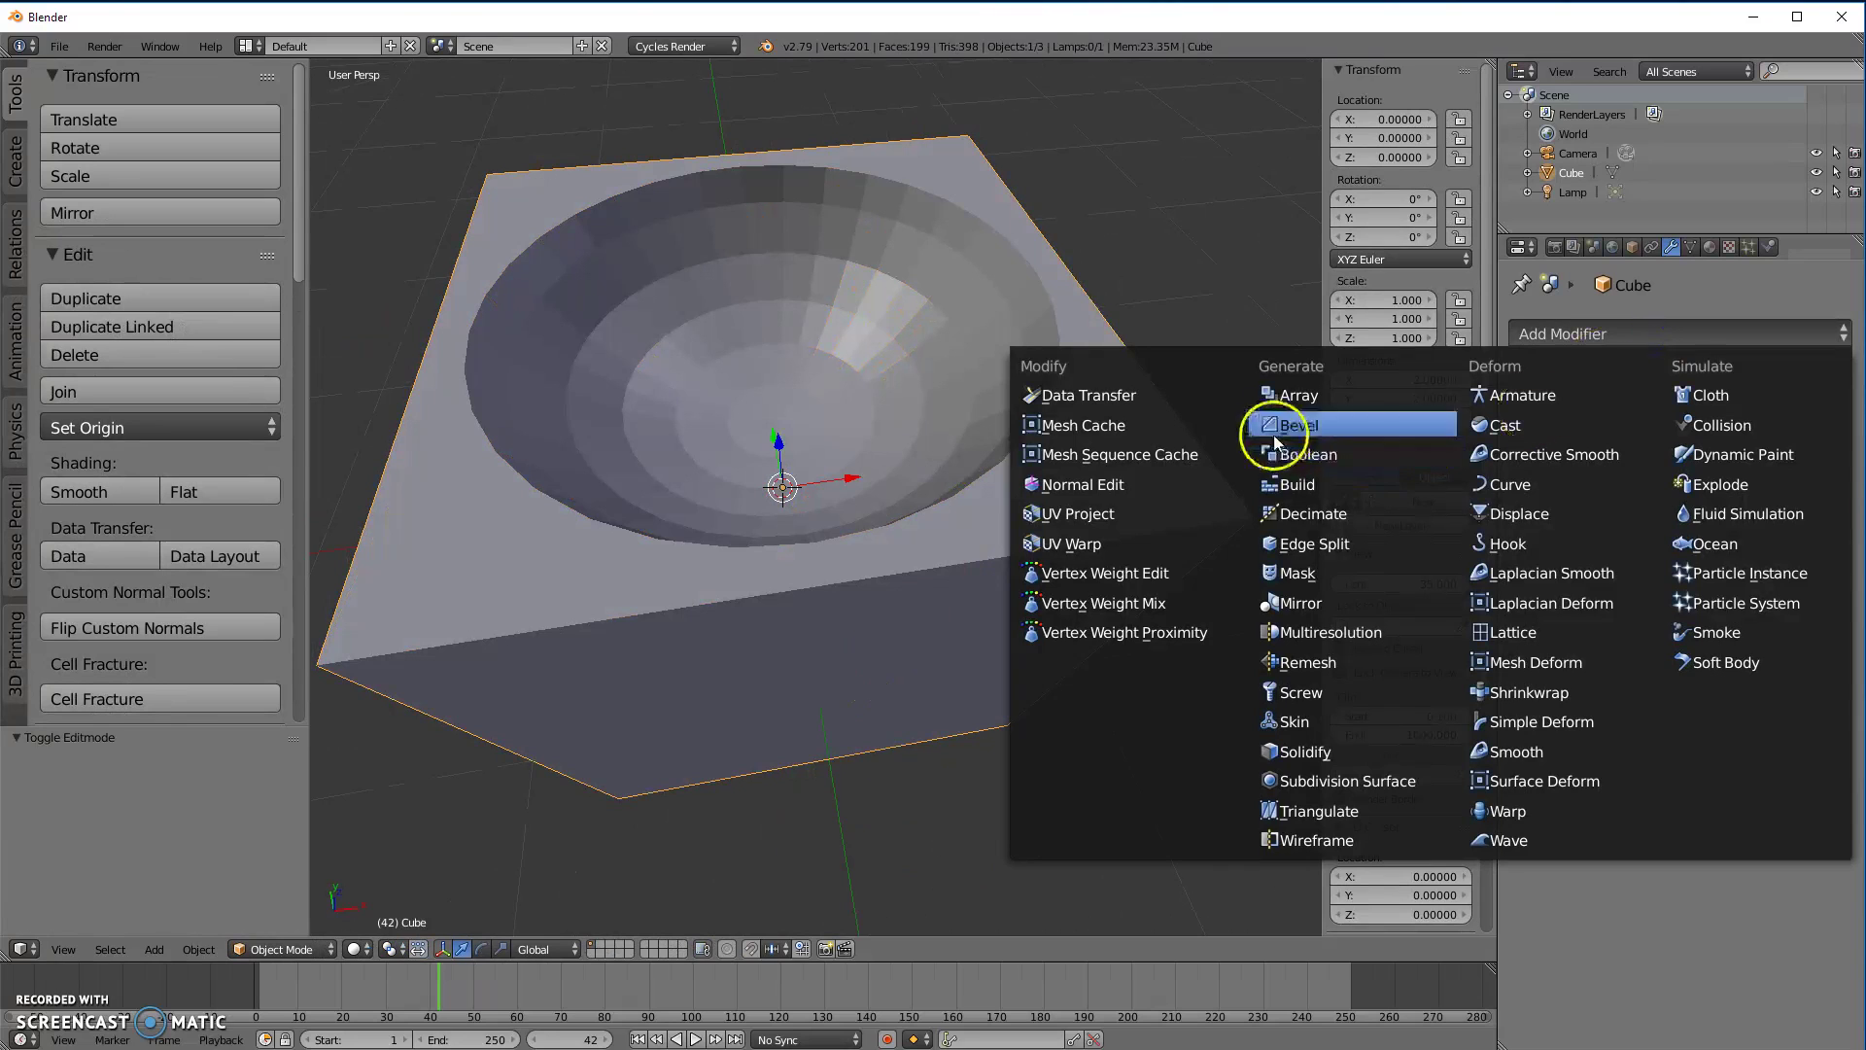
left_click(1327, 662)
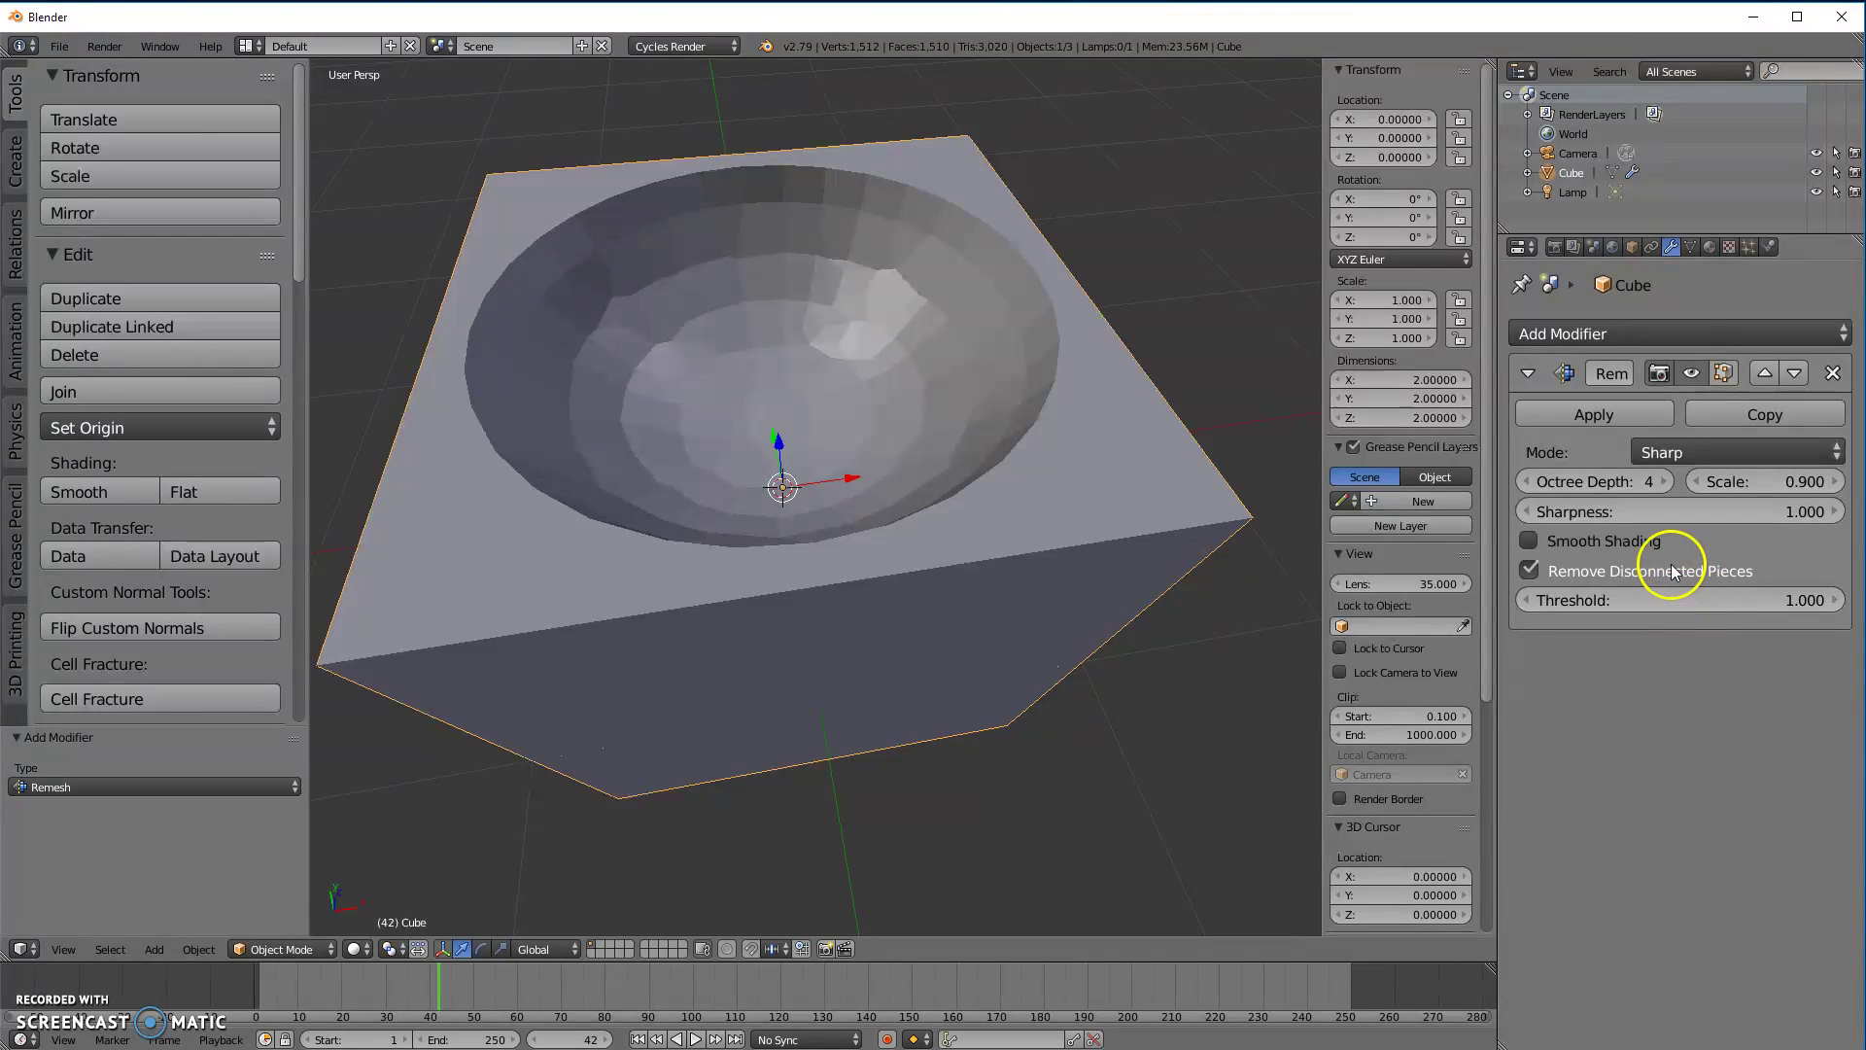
left_click(1669, 483)
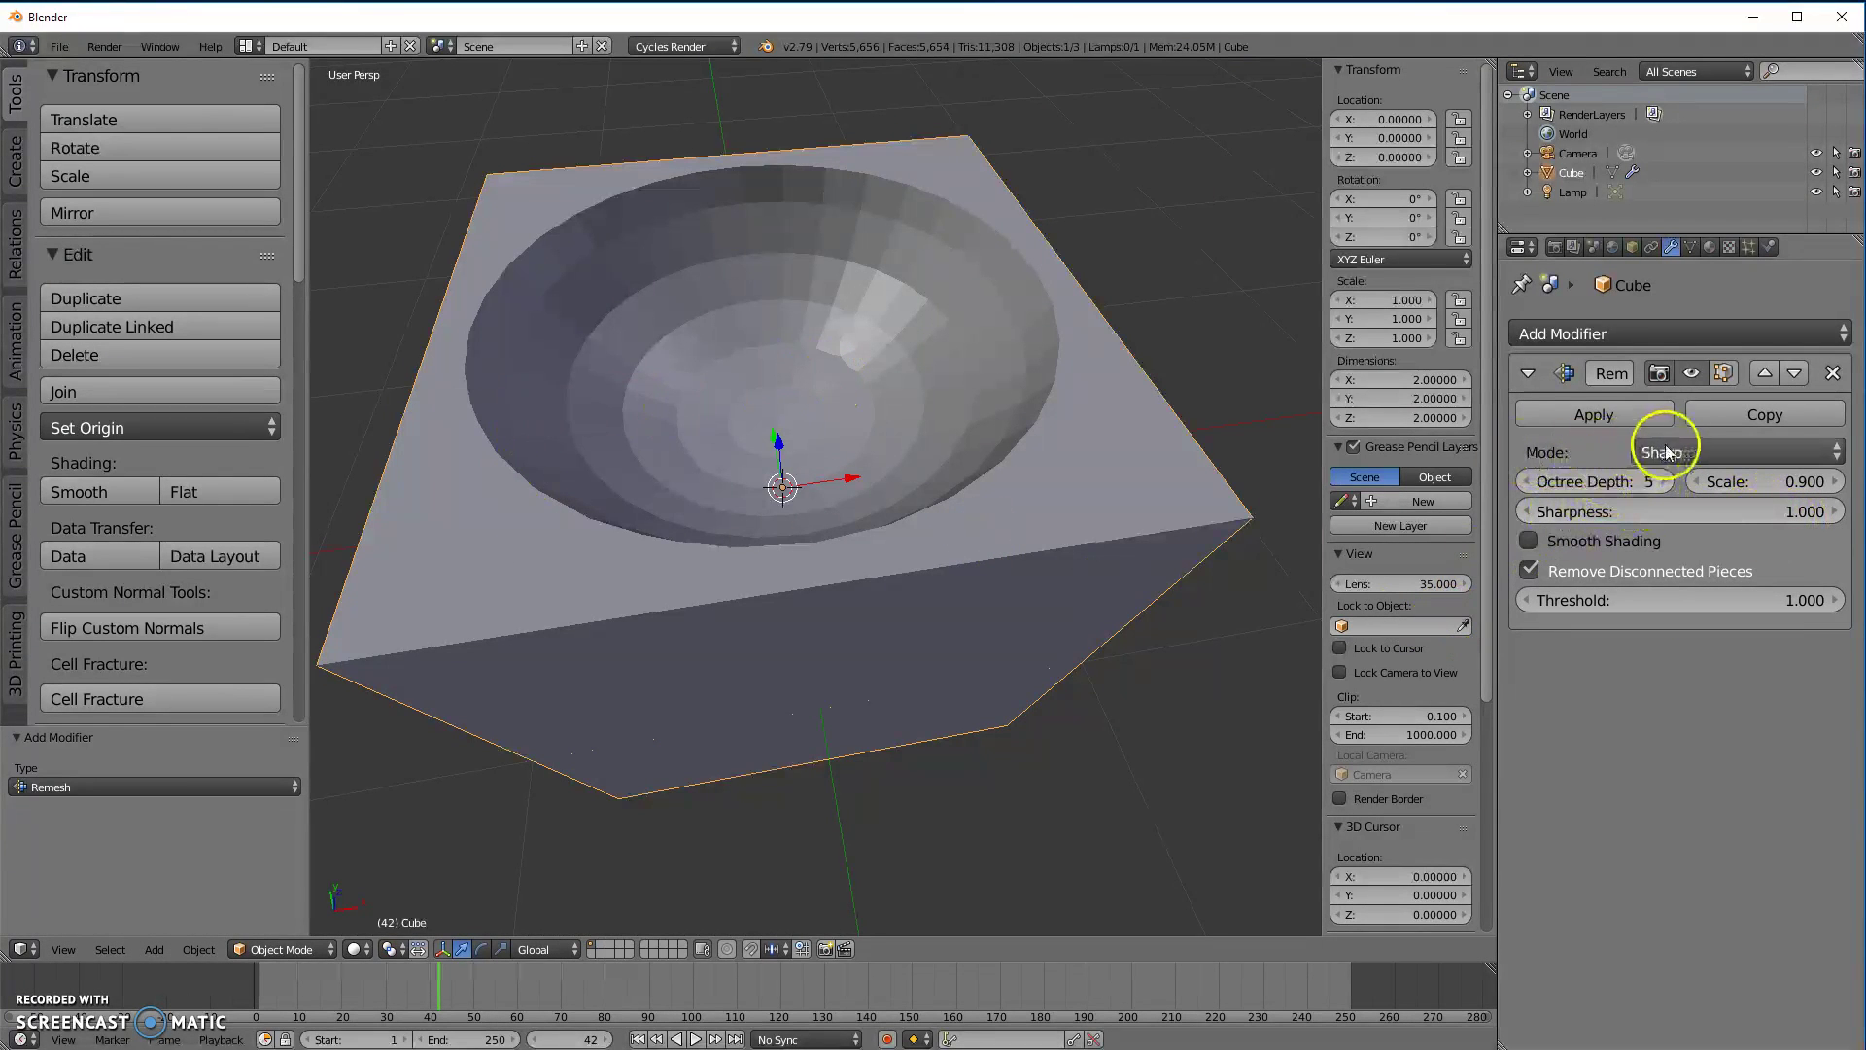
Step: Switch the cube's Remesh mode to Smooth and set the octree depth to 7
left_click(1703, 452)
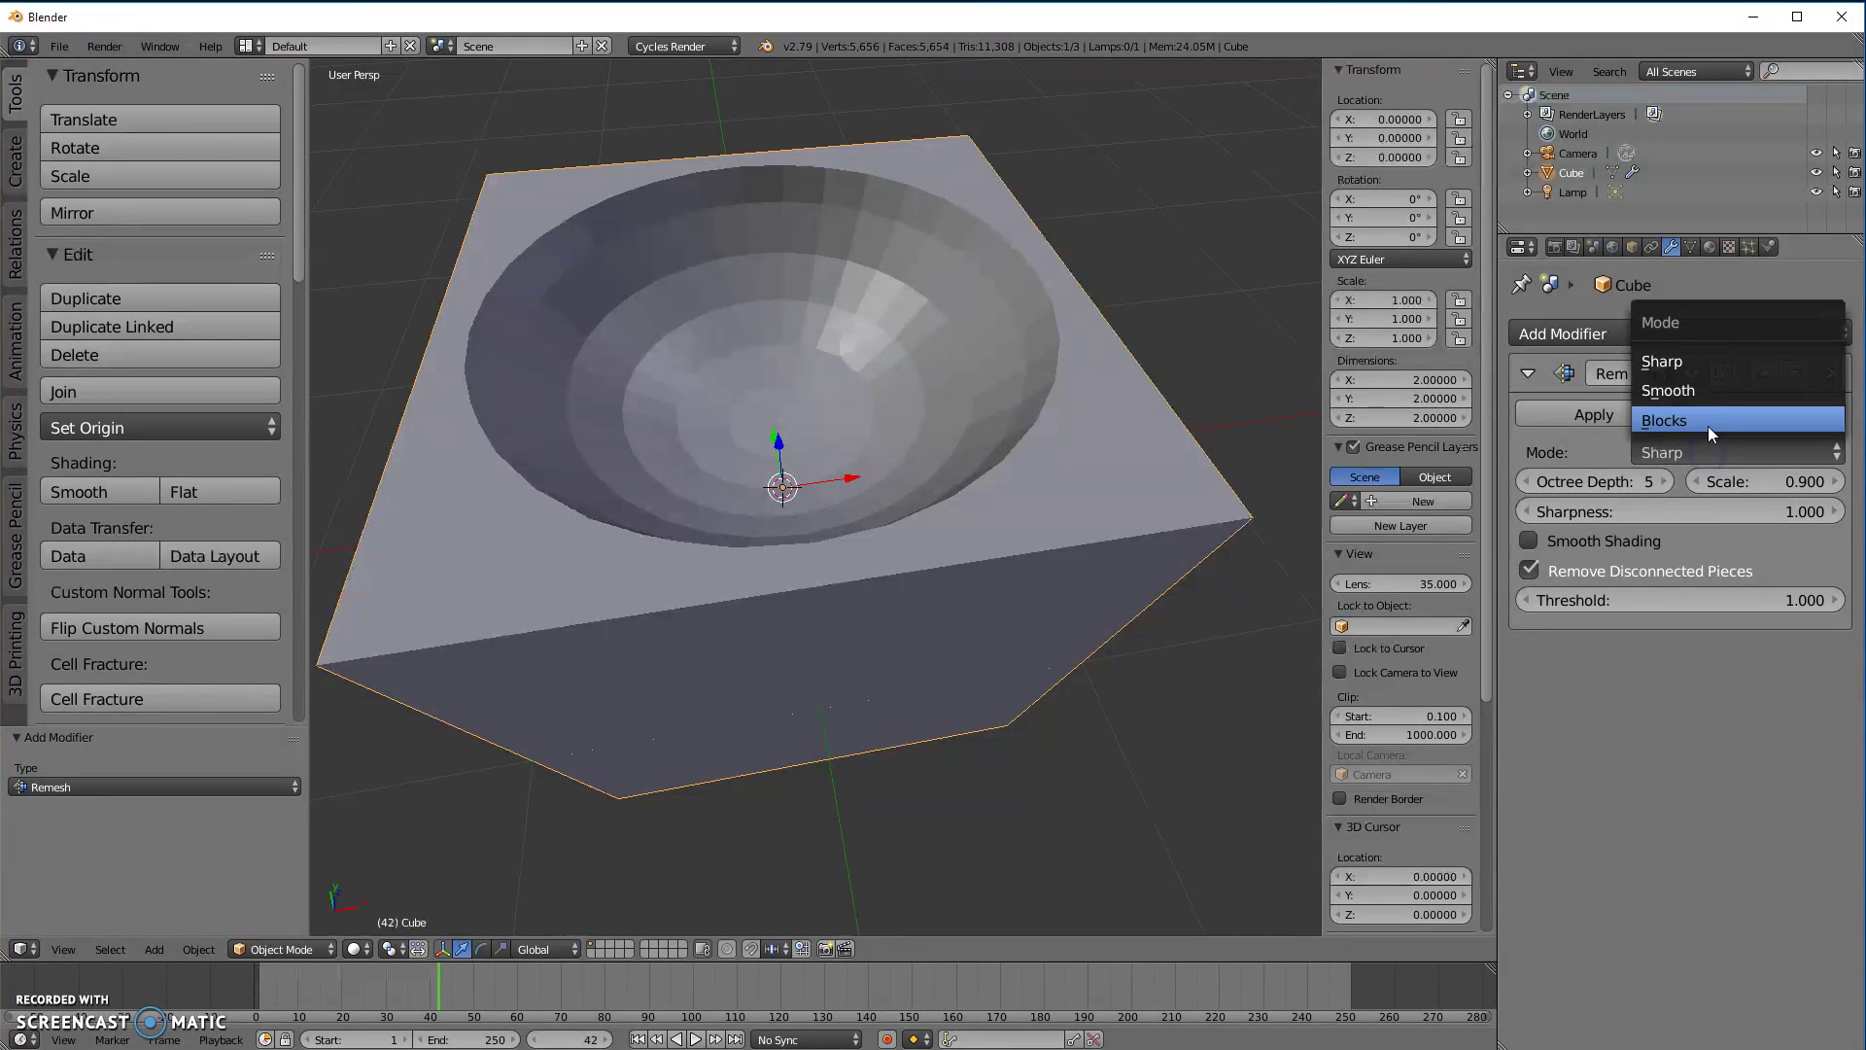
left_click(1717, 391)
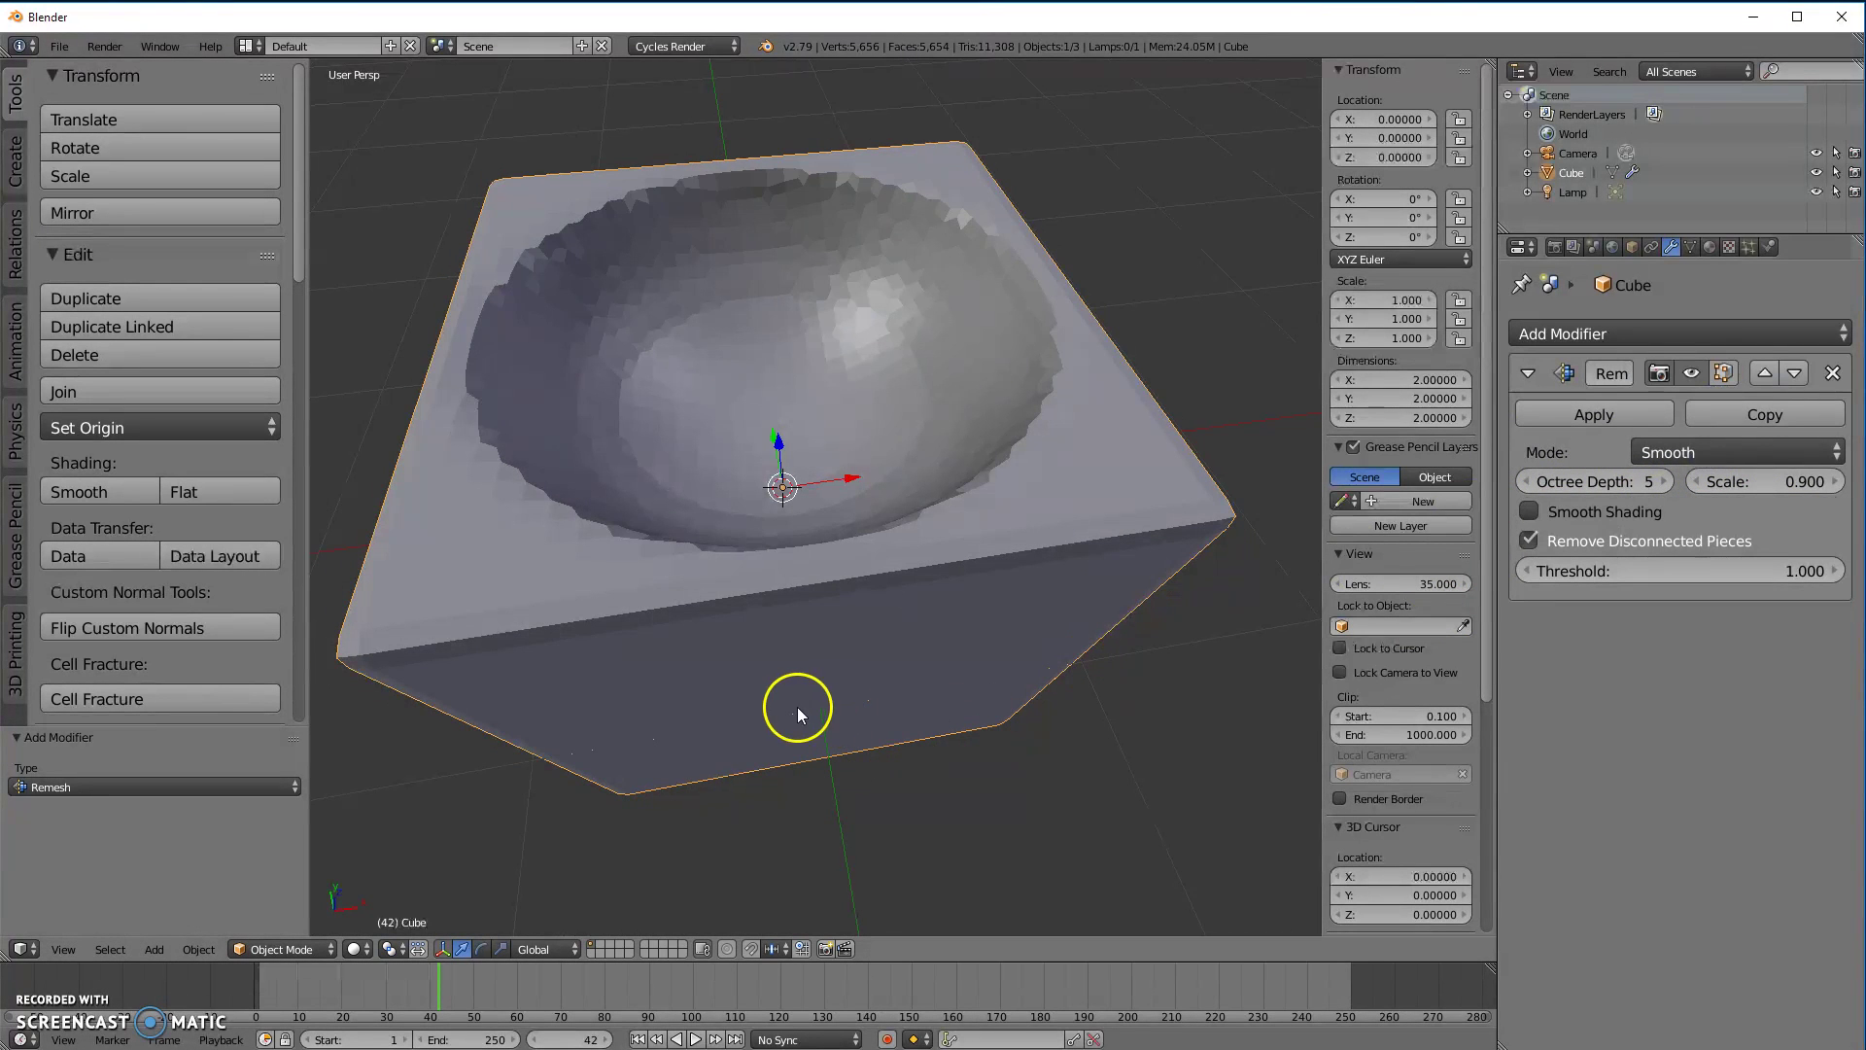
middle_click_drag(899, 741, 858, 733)
left_click(1666, 480)
left_click(1666, 480)
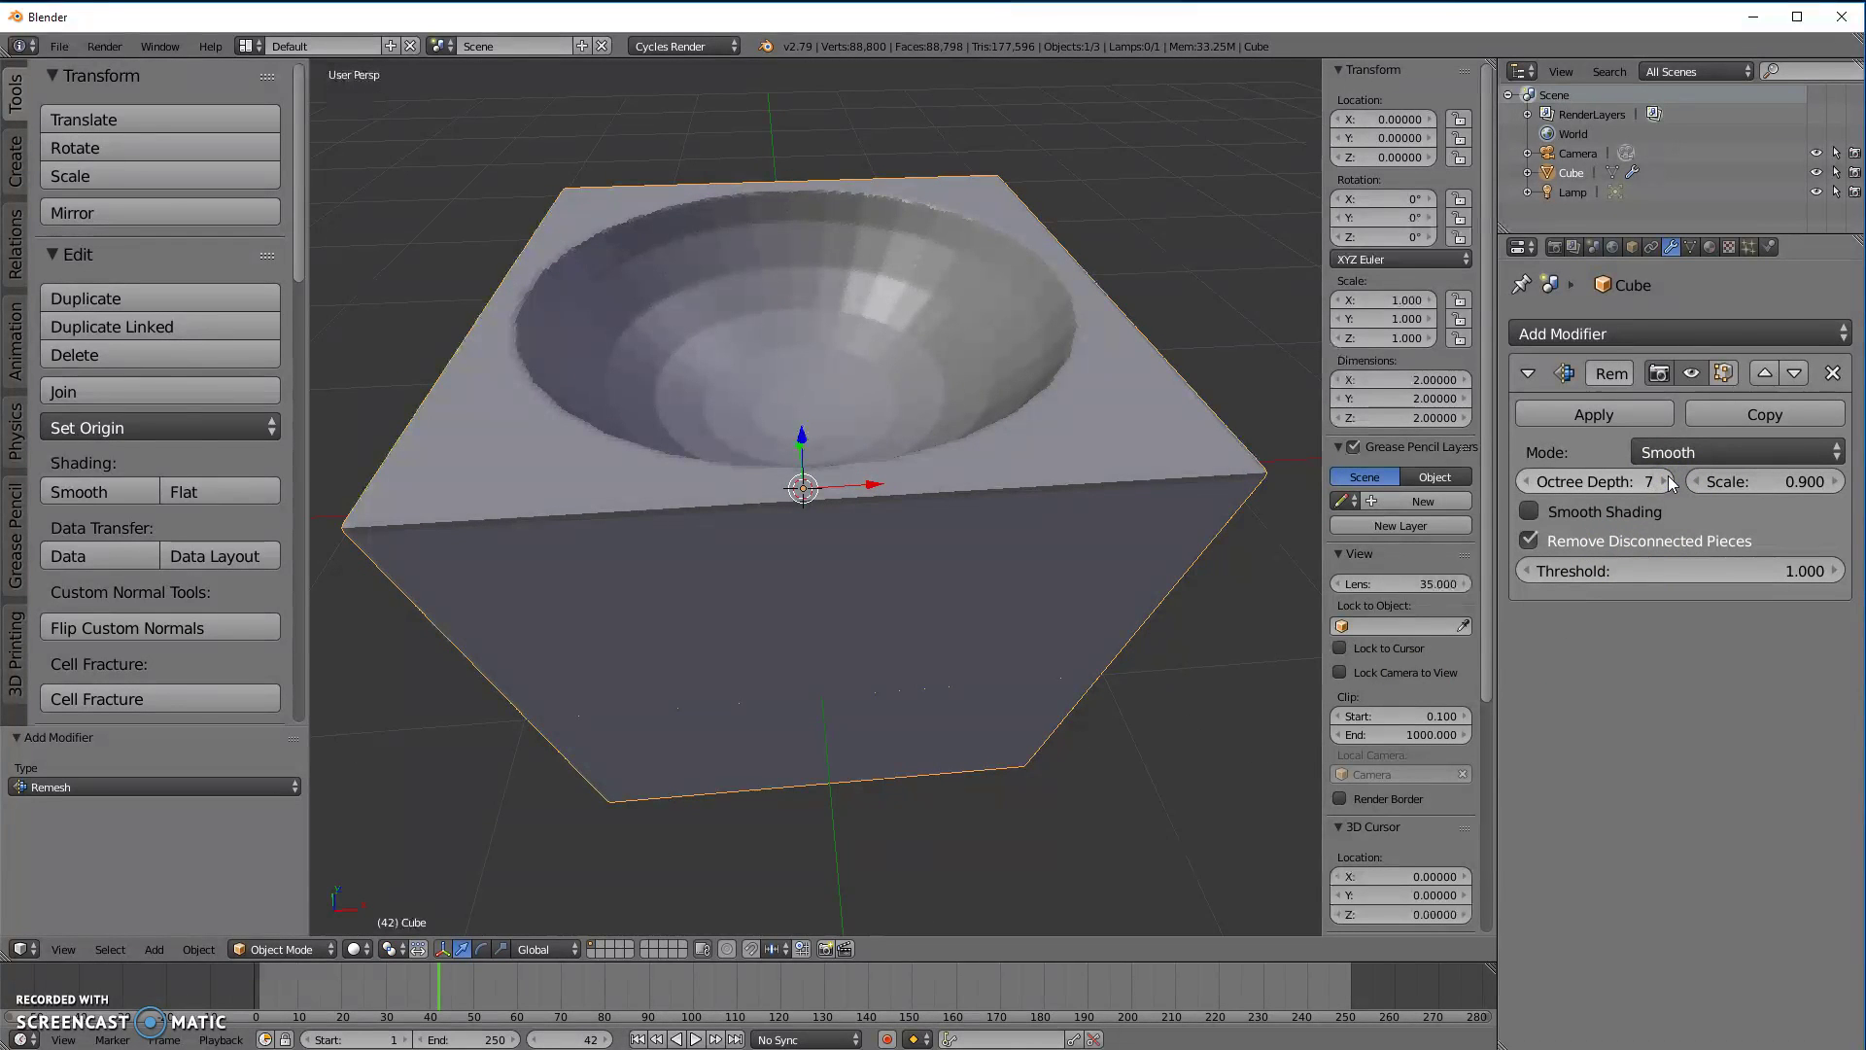
middle_click_drag(529, 573, 680, 584)
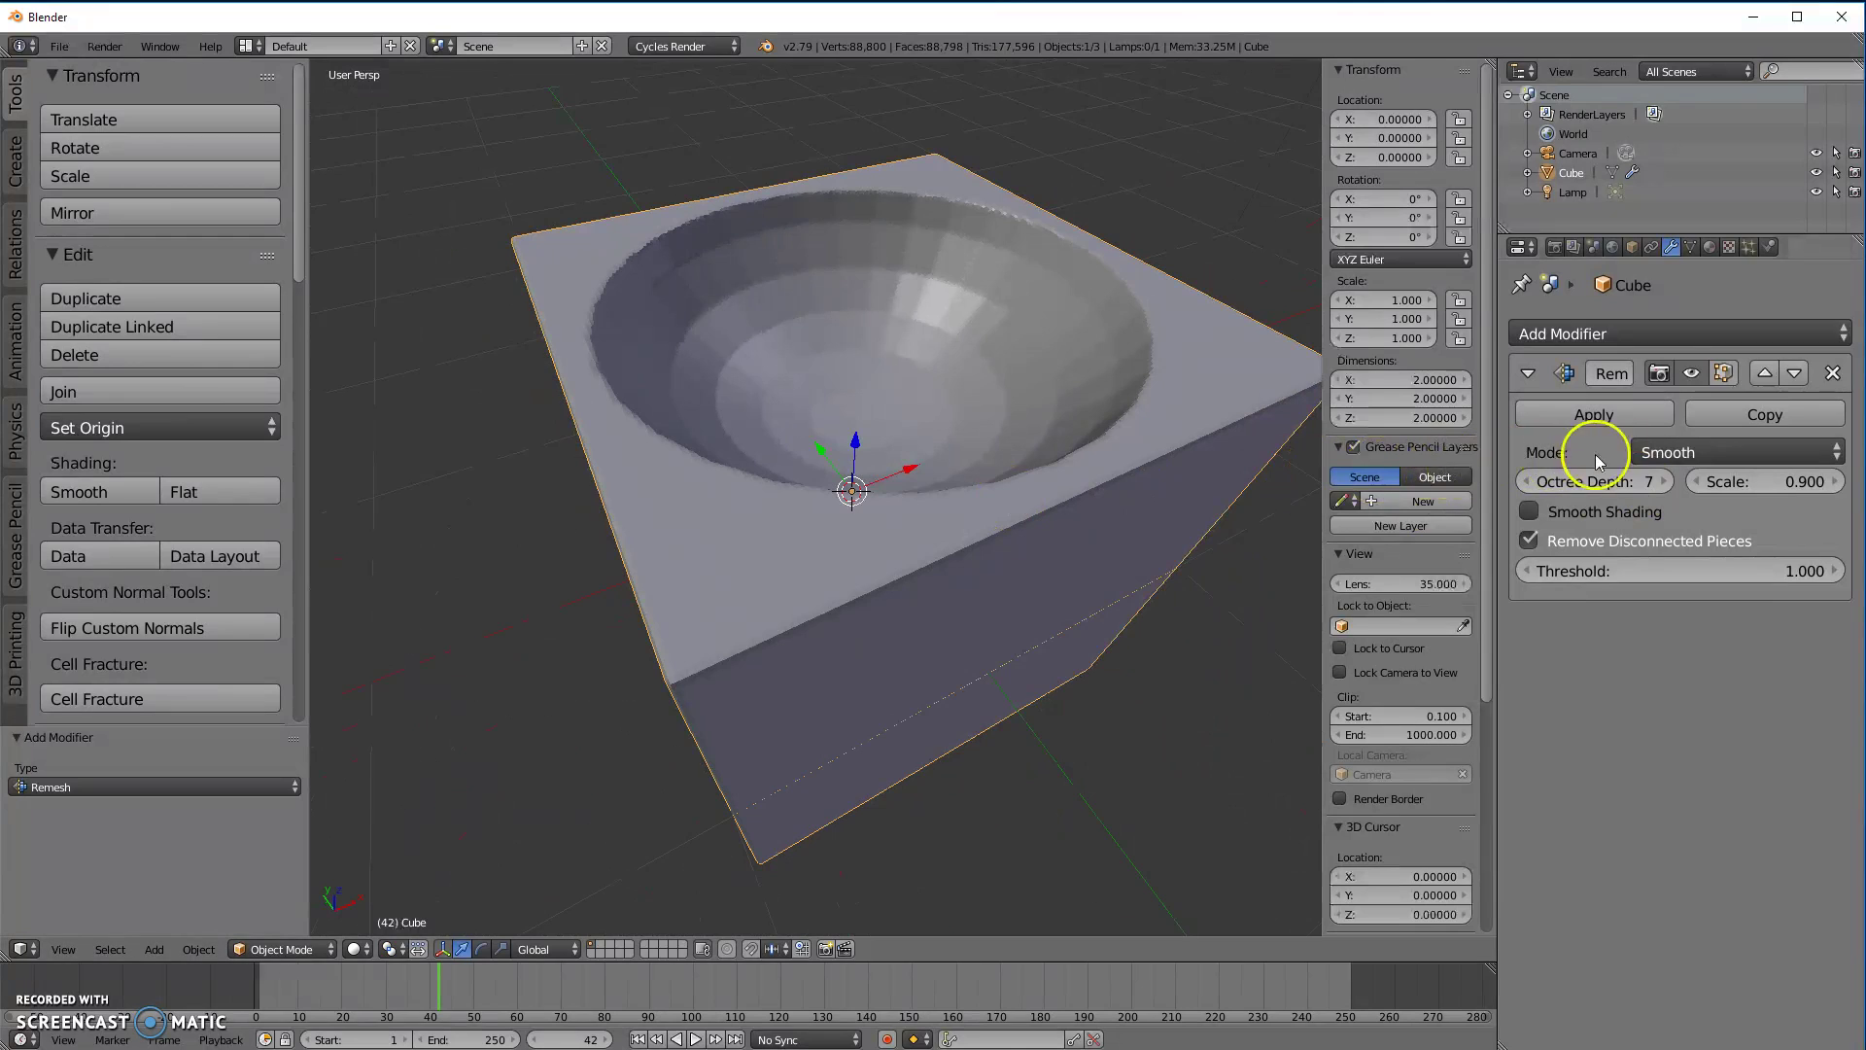
Step: Switch the cube's Remesh mode to Blocks and inspect the stepped surface of the hollow up close
left_click(1697, 453)
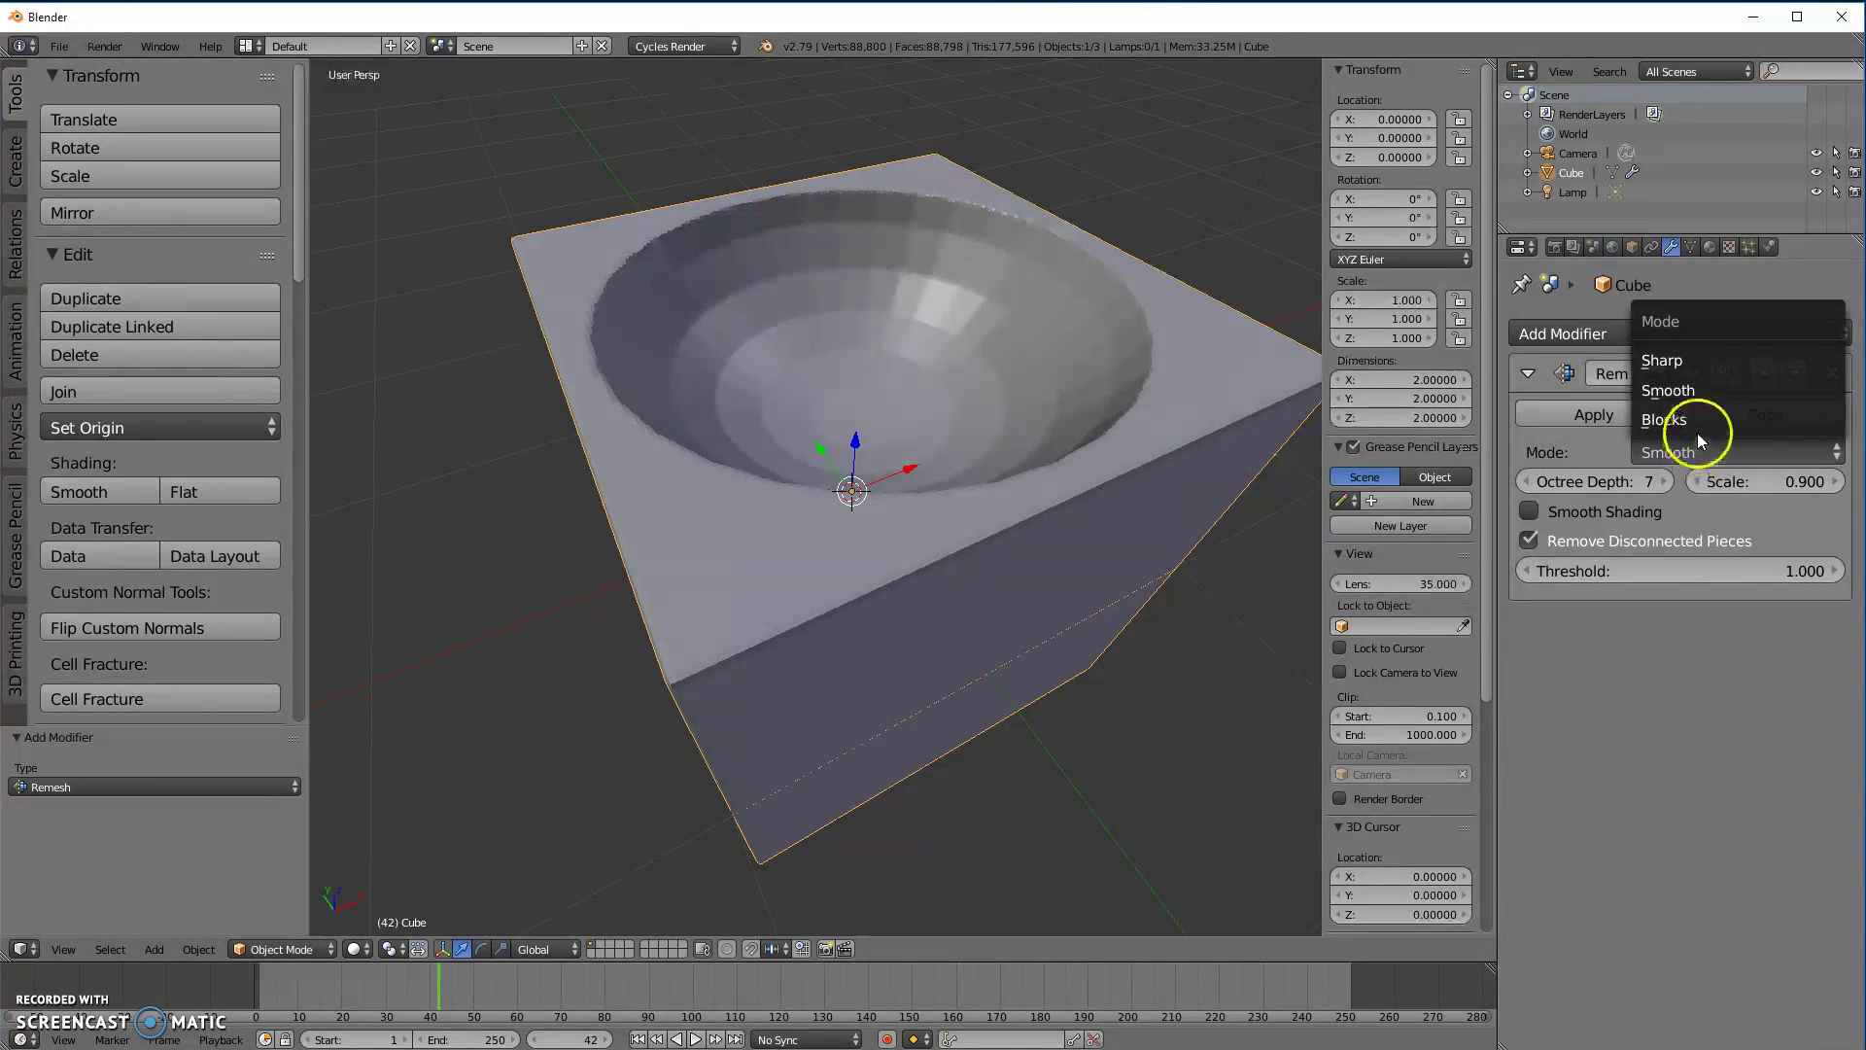
left_click(1691, 419)
mouse_move(1086, 703)
middle_mouse_down()
mouse_move(1054, 749)
mouse_move(1005, 716)
mouse_move(1041, 650)
mouse_move(1095, 704)
middle_mouse_up()
scroll(684, 412, "up", 5)
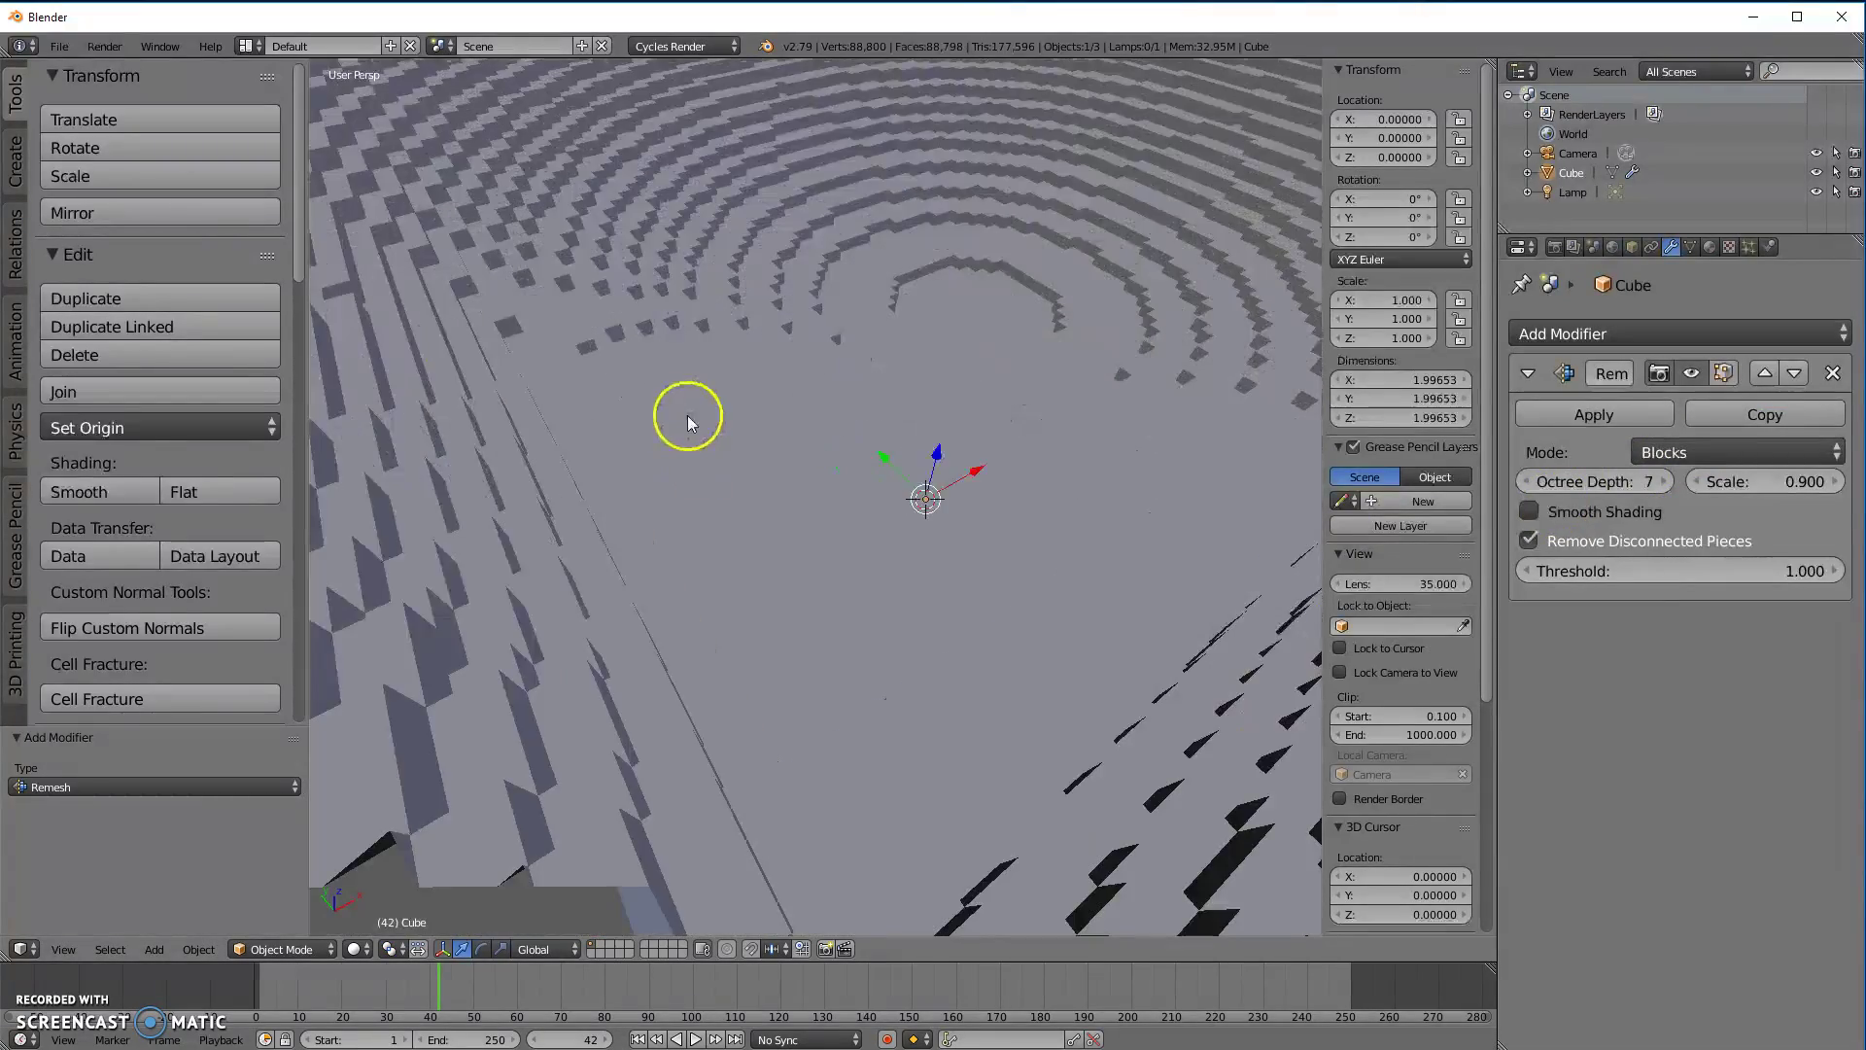
scroll(731, 453, "down", 5)
middle_click_drag(741, 511, 795, 579)
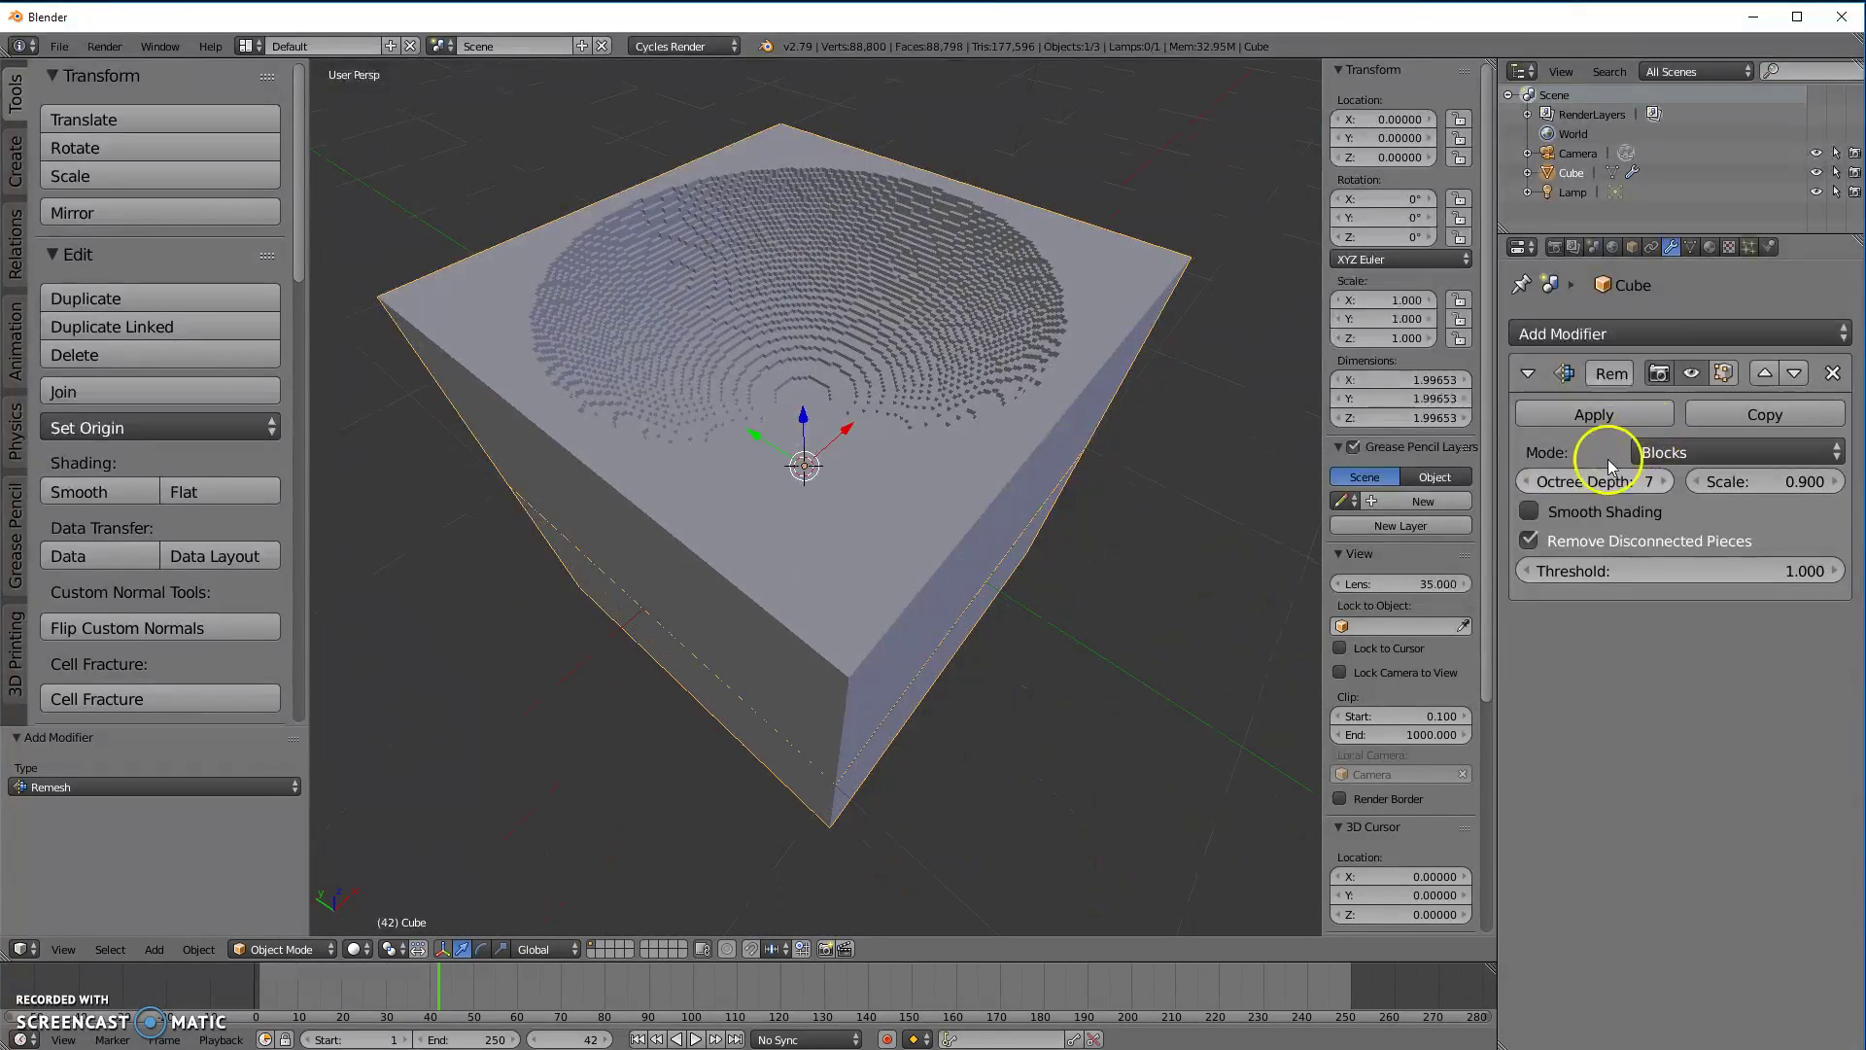
Step: Lower the Remesh octree depth to 3 and look over the coarse blocks in the cube's hollow
left_click(1525, 480)
left_click(1526, 480)
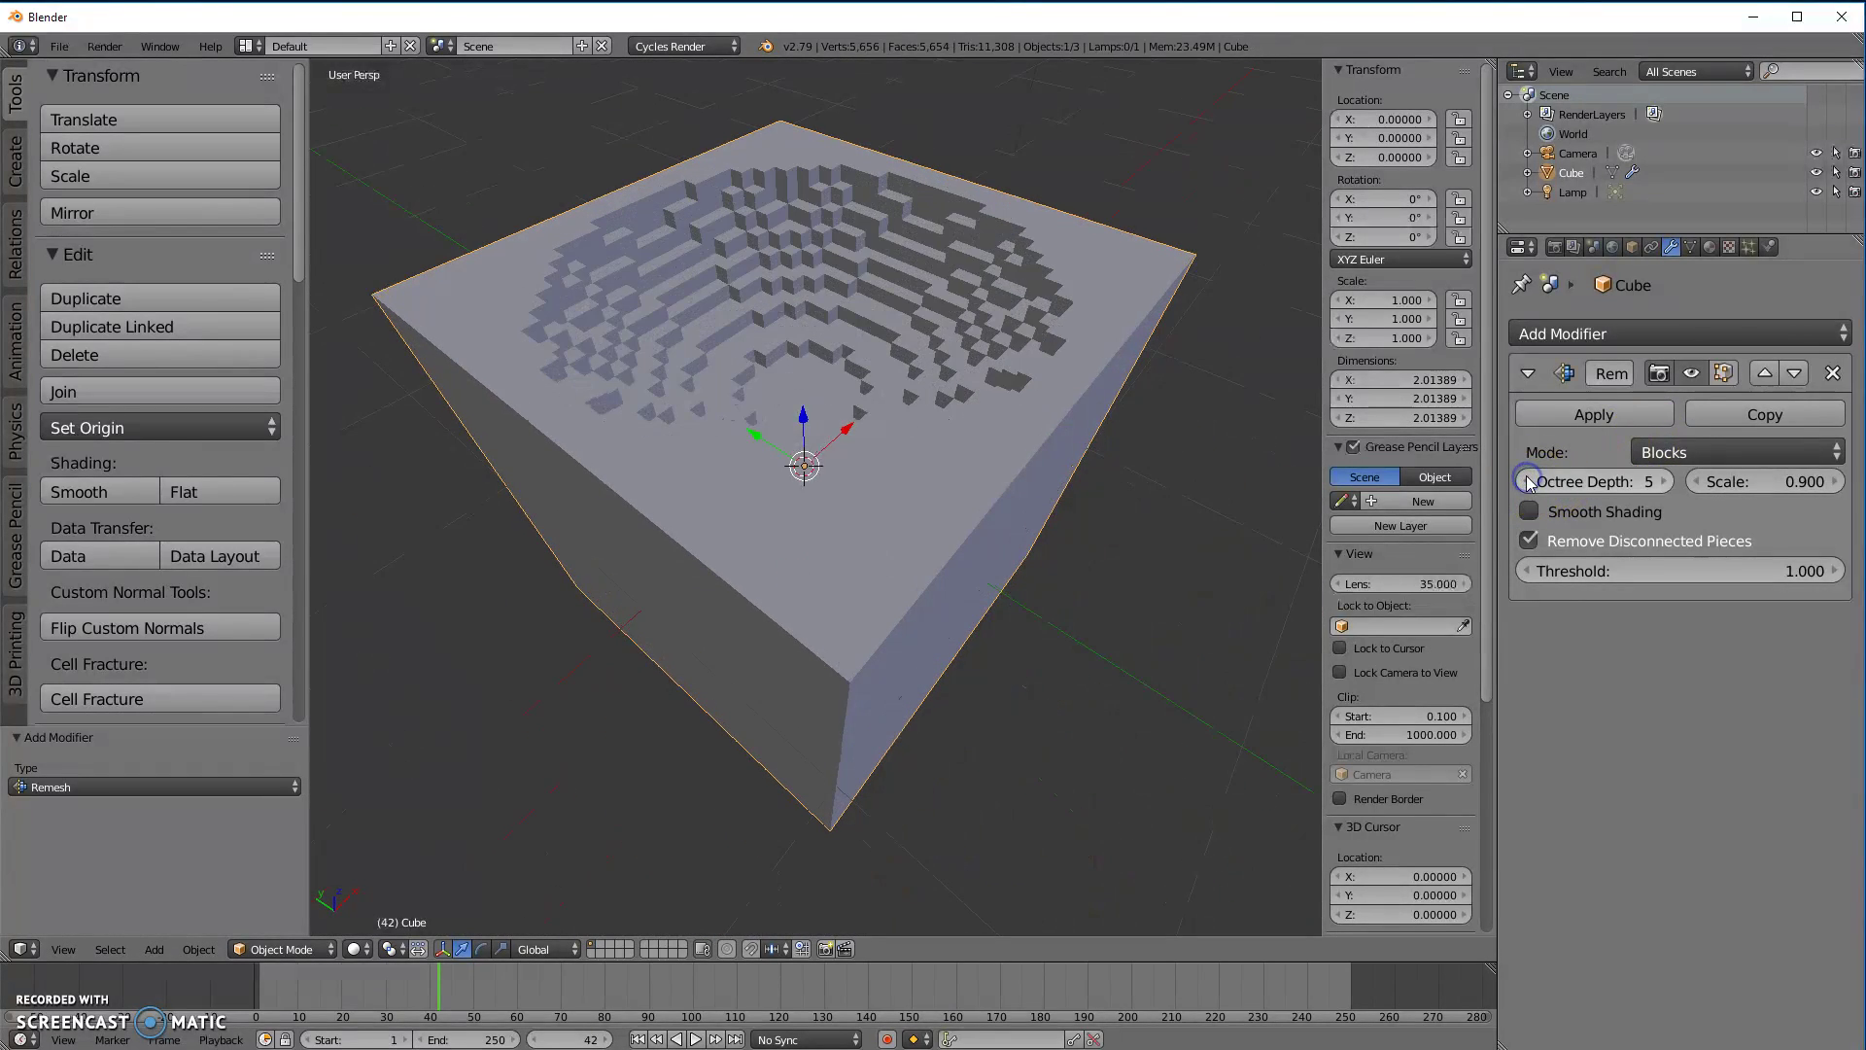
left_click(1527, 481)
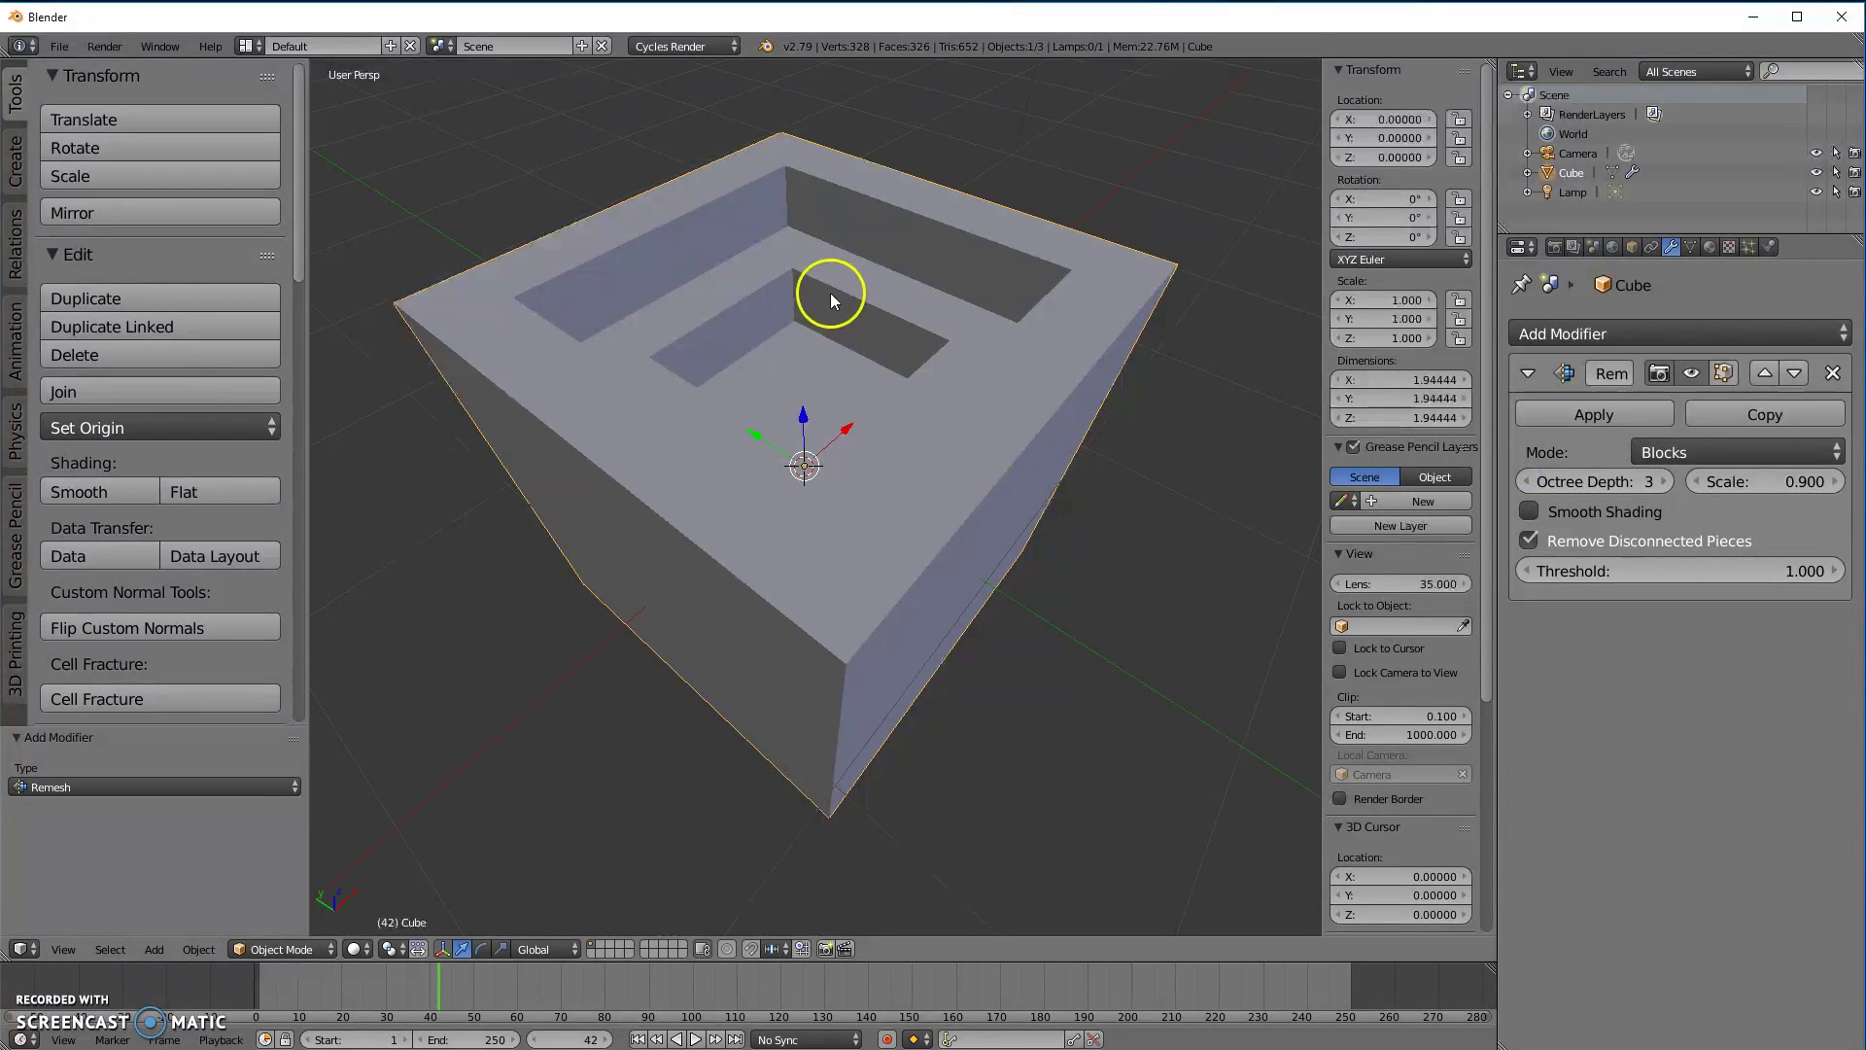
middle_click_drag(1059, 514, 881, 377)
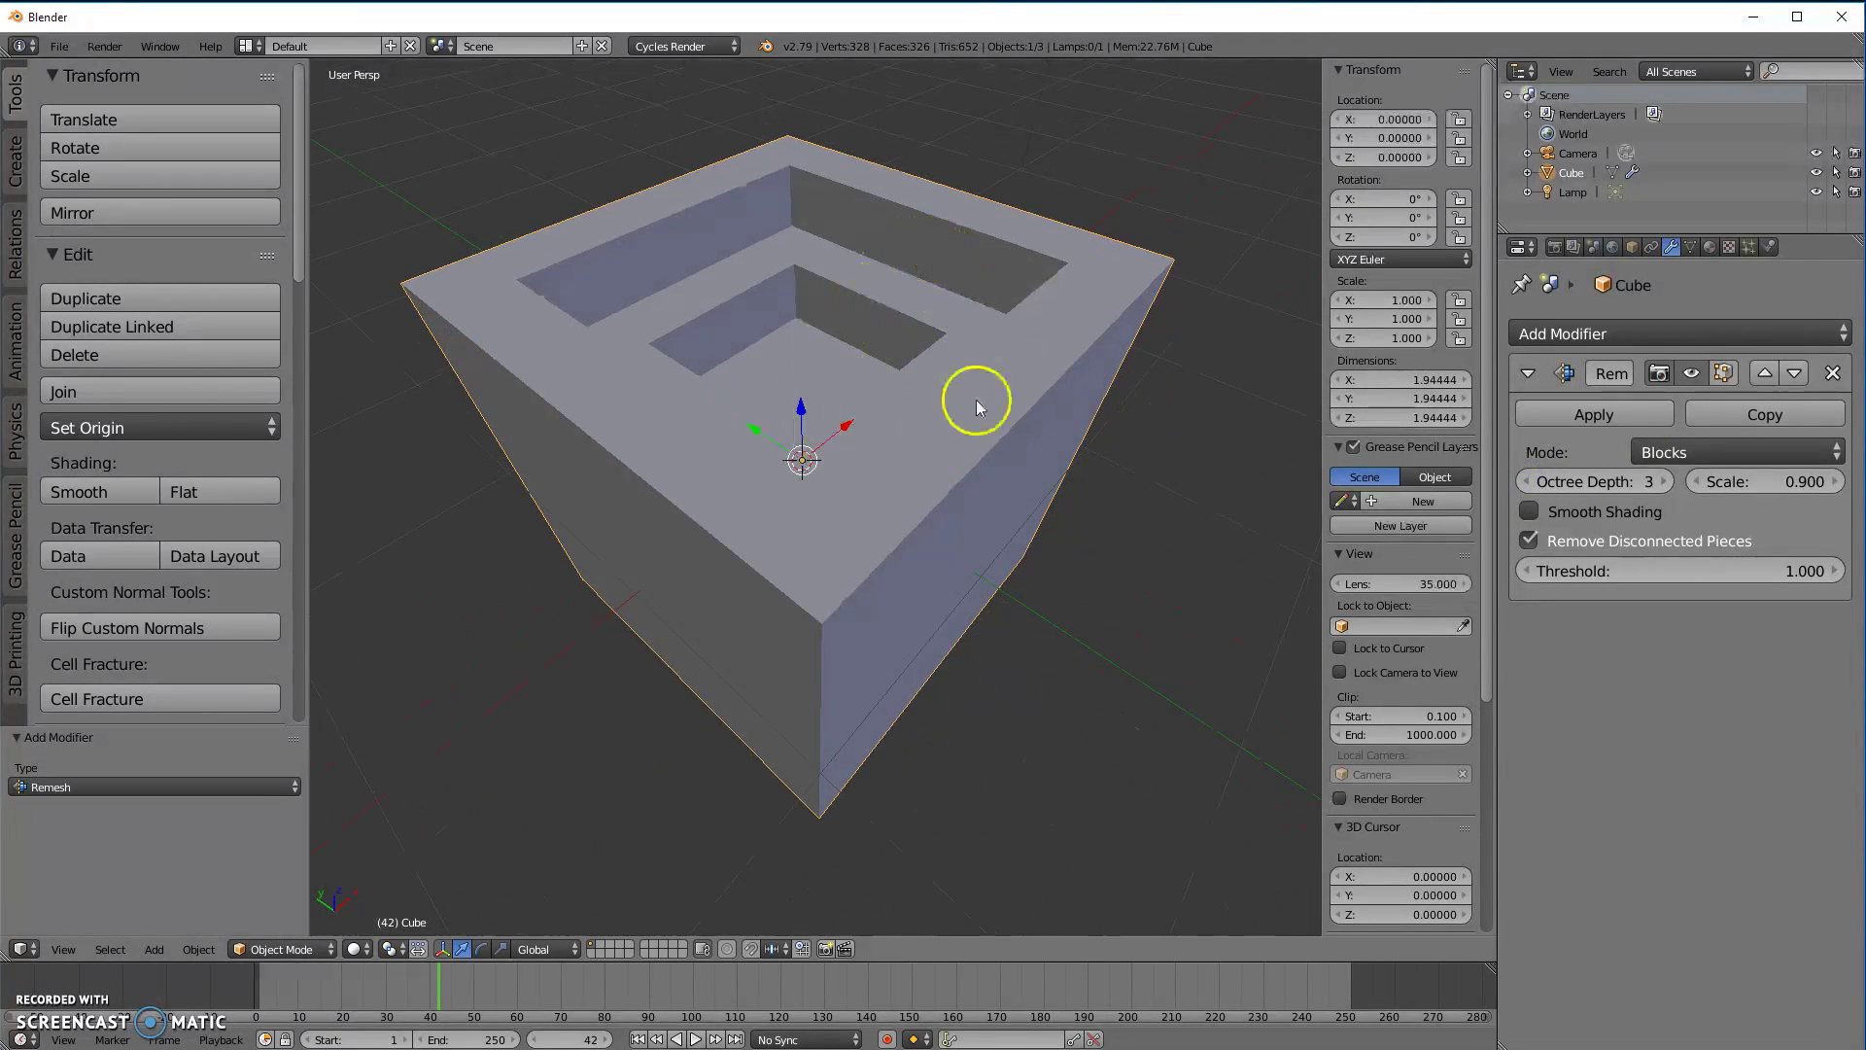
Step: Set the Remesh octree depth to 6 and apply the modifier to the cube
left_click(1663, 481)
left_click(1663, 481)
left_click(1663, 481)
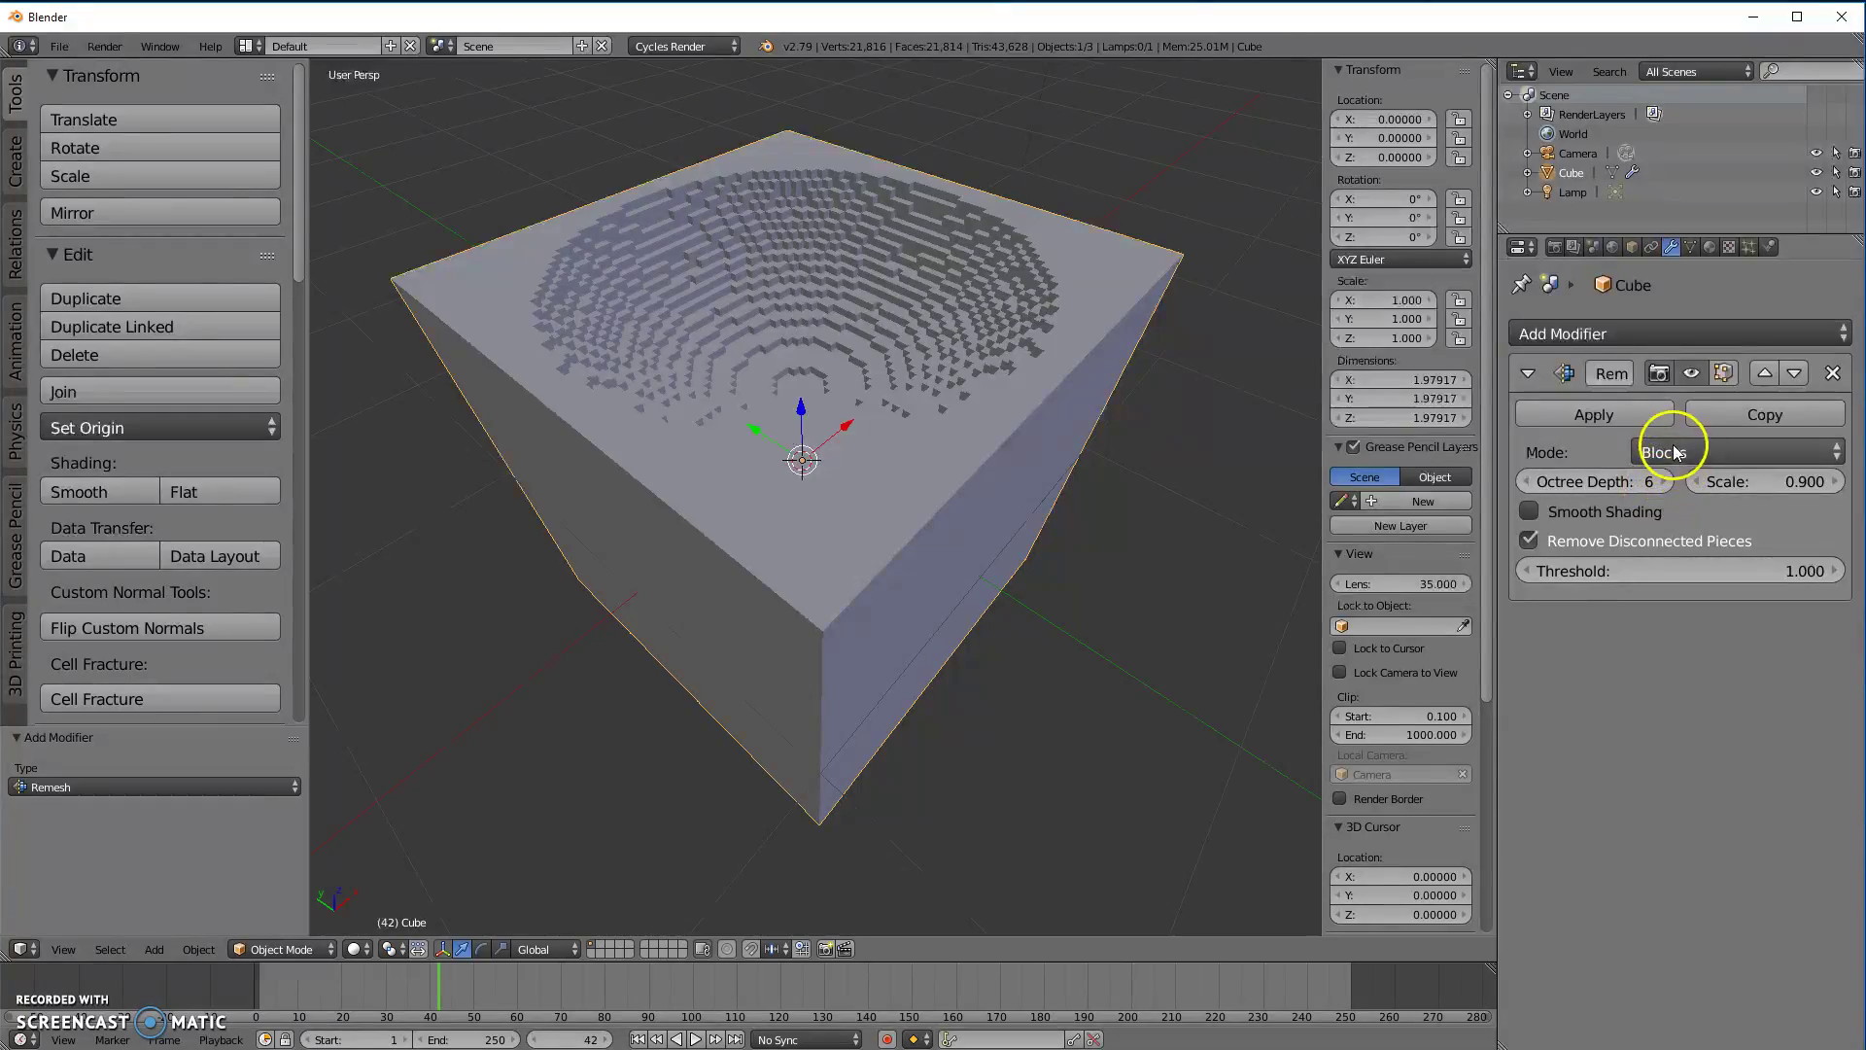
left_click(1615, 413)
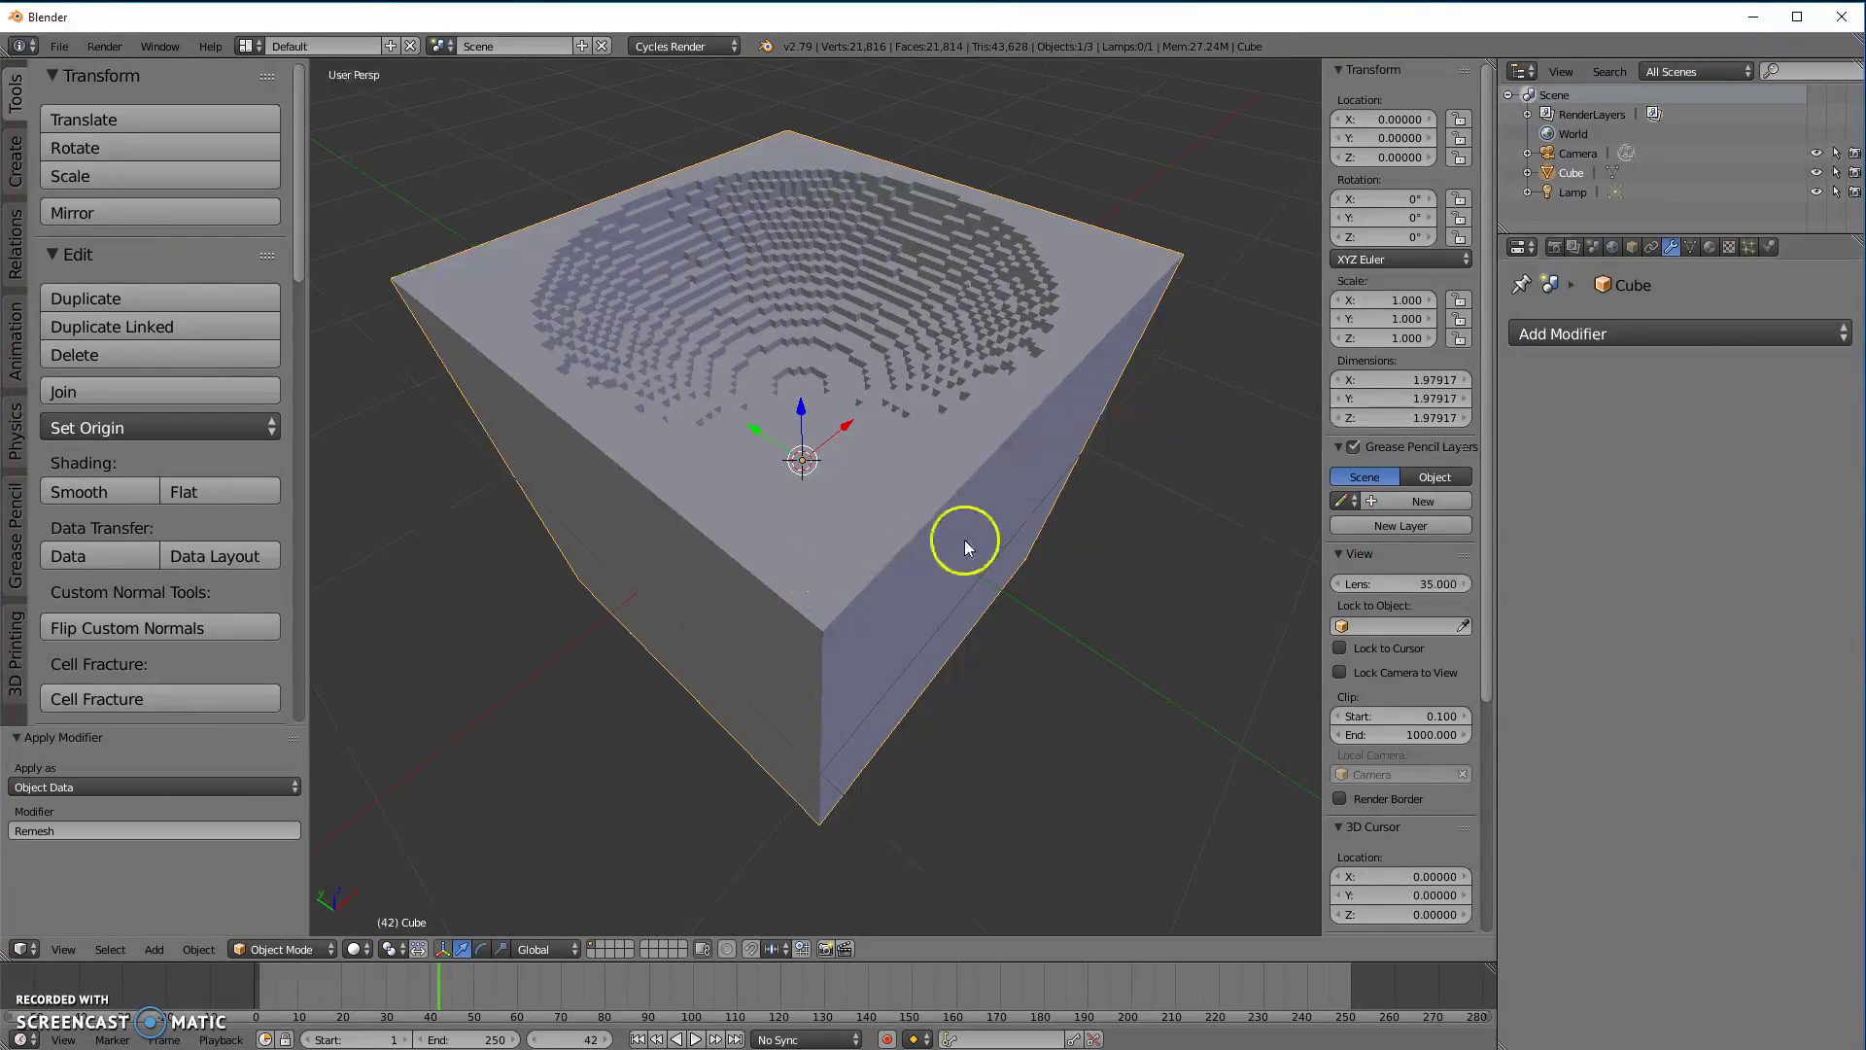
Step: Enter Edit Mode on the cube and examine the blocky face topology inside and around the hollow
key("Tab")
middle_click_drag(1059, 674, 991, 756)
scroll(742, 487, "up", 8)
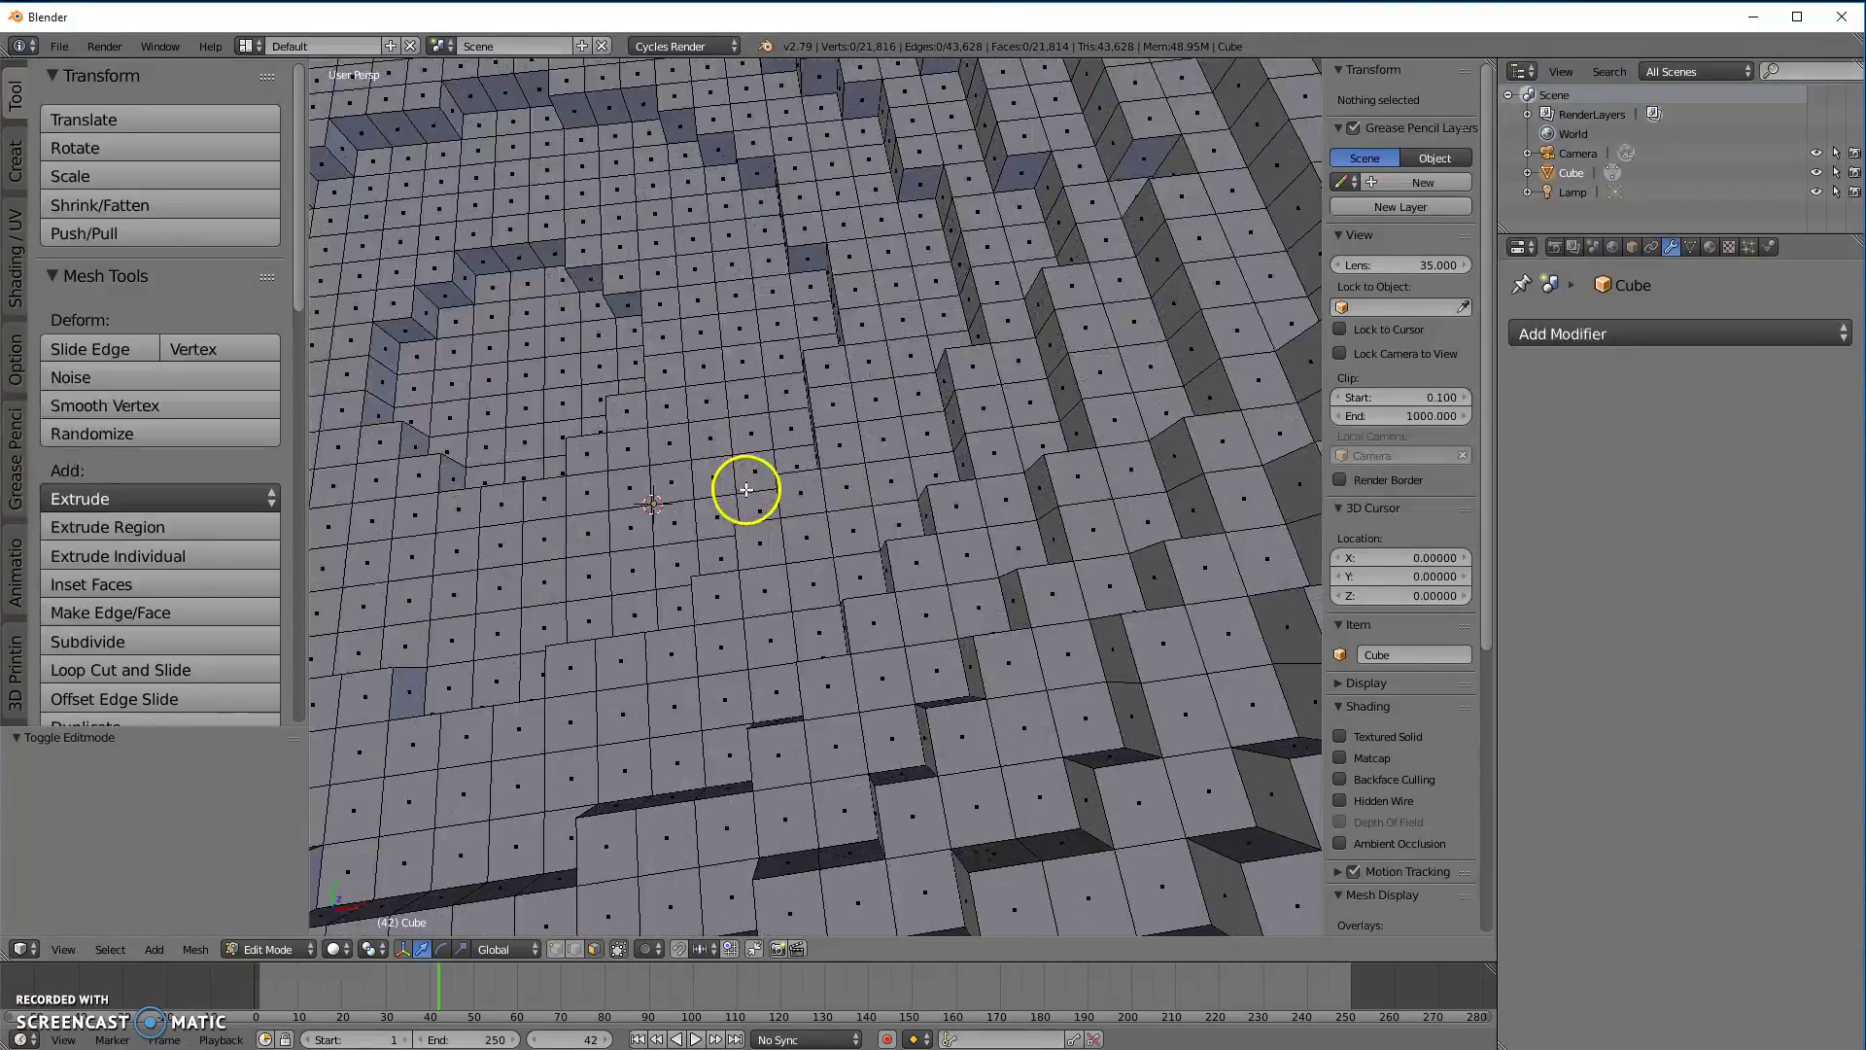
middle_click_drag(741, 504, 845, 531)
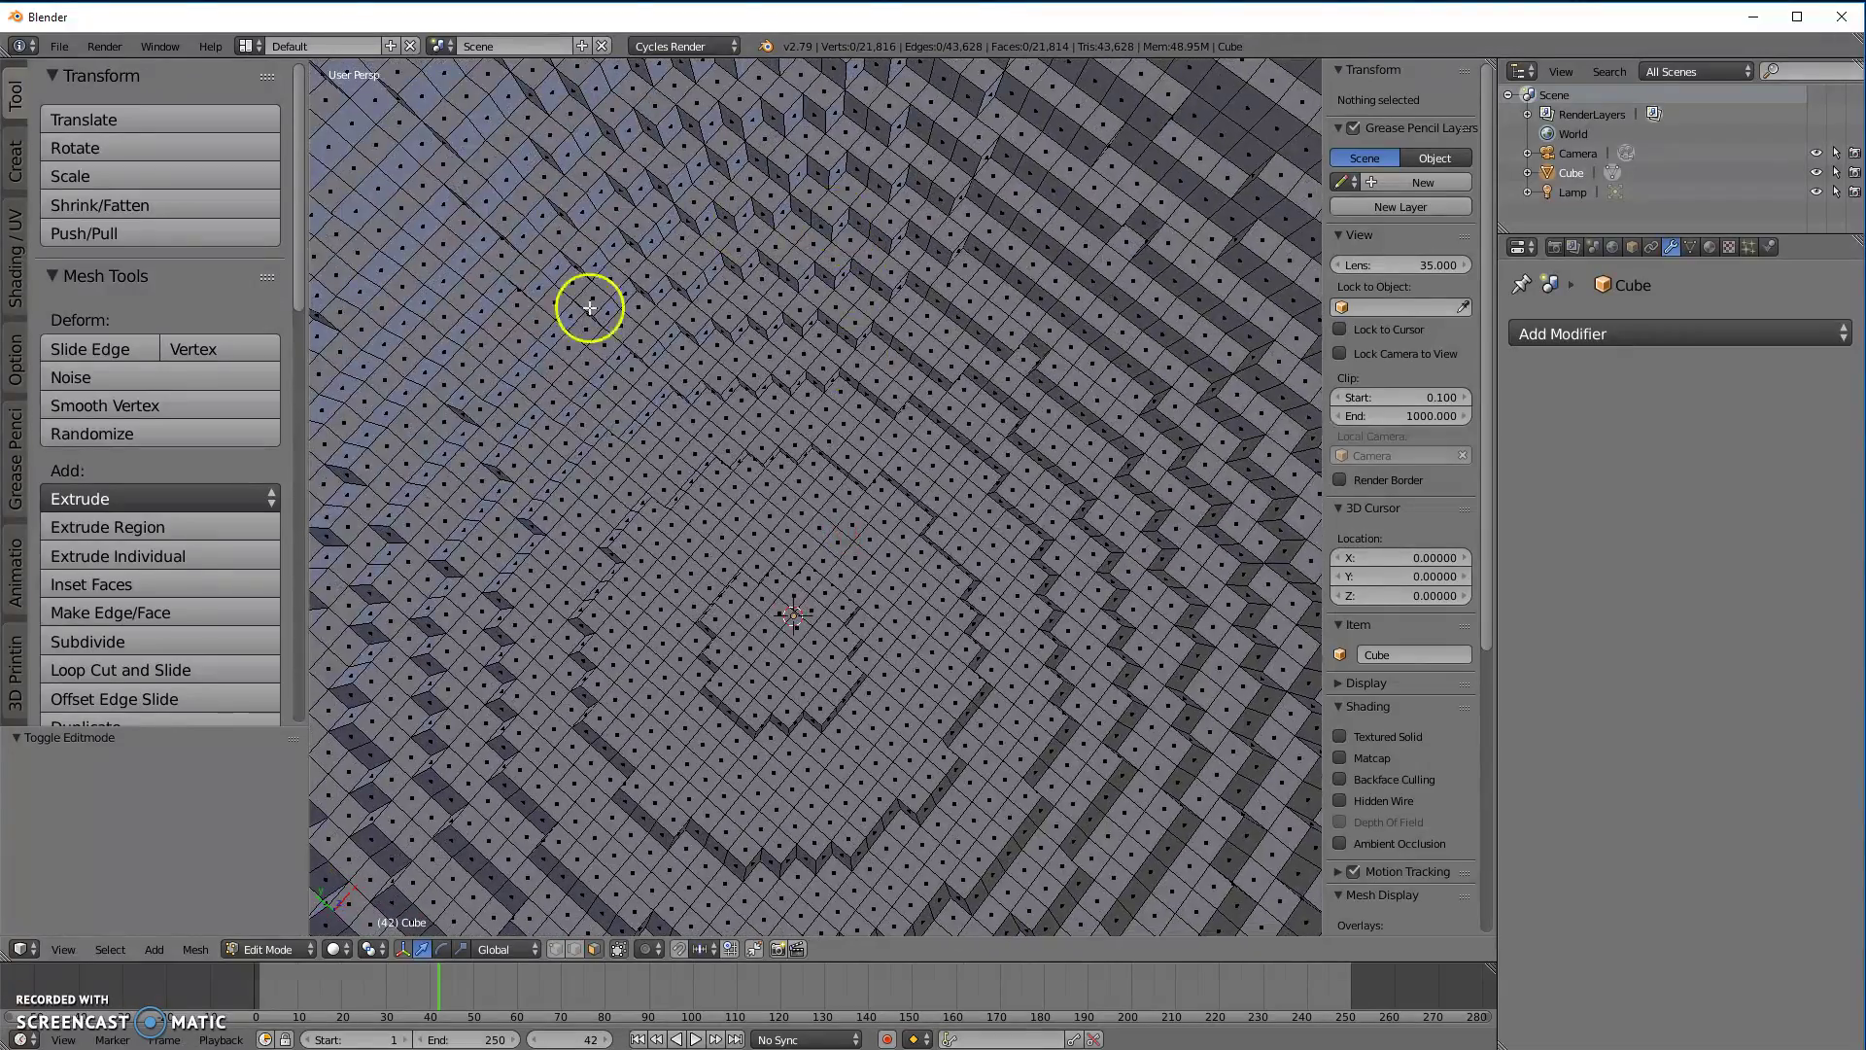
scroll(821, 486, "down", 8)
middle_click_drag(812, 595, 812, 396)
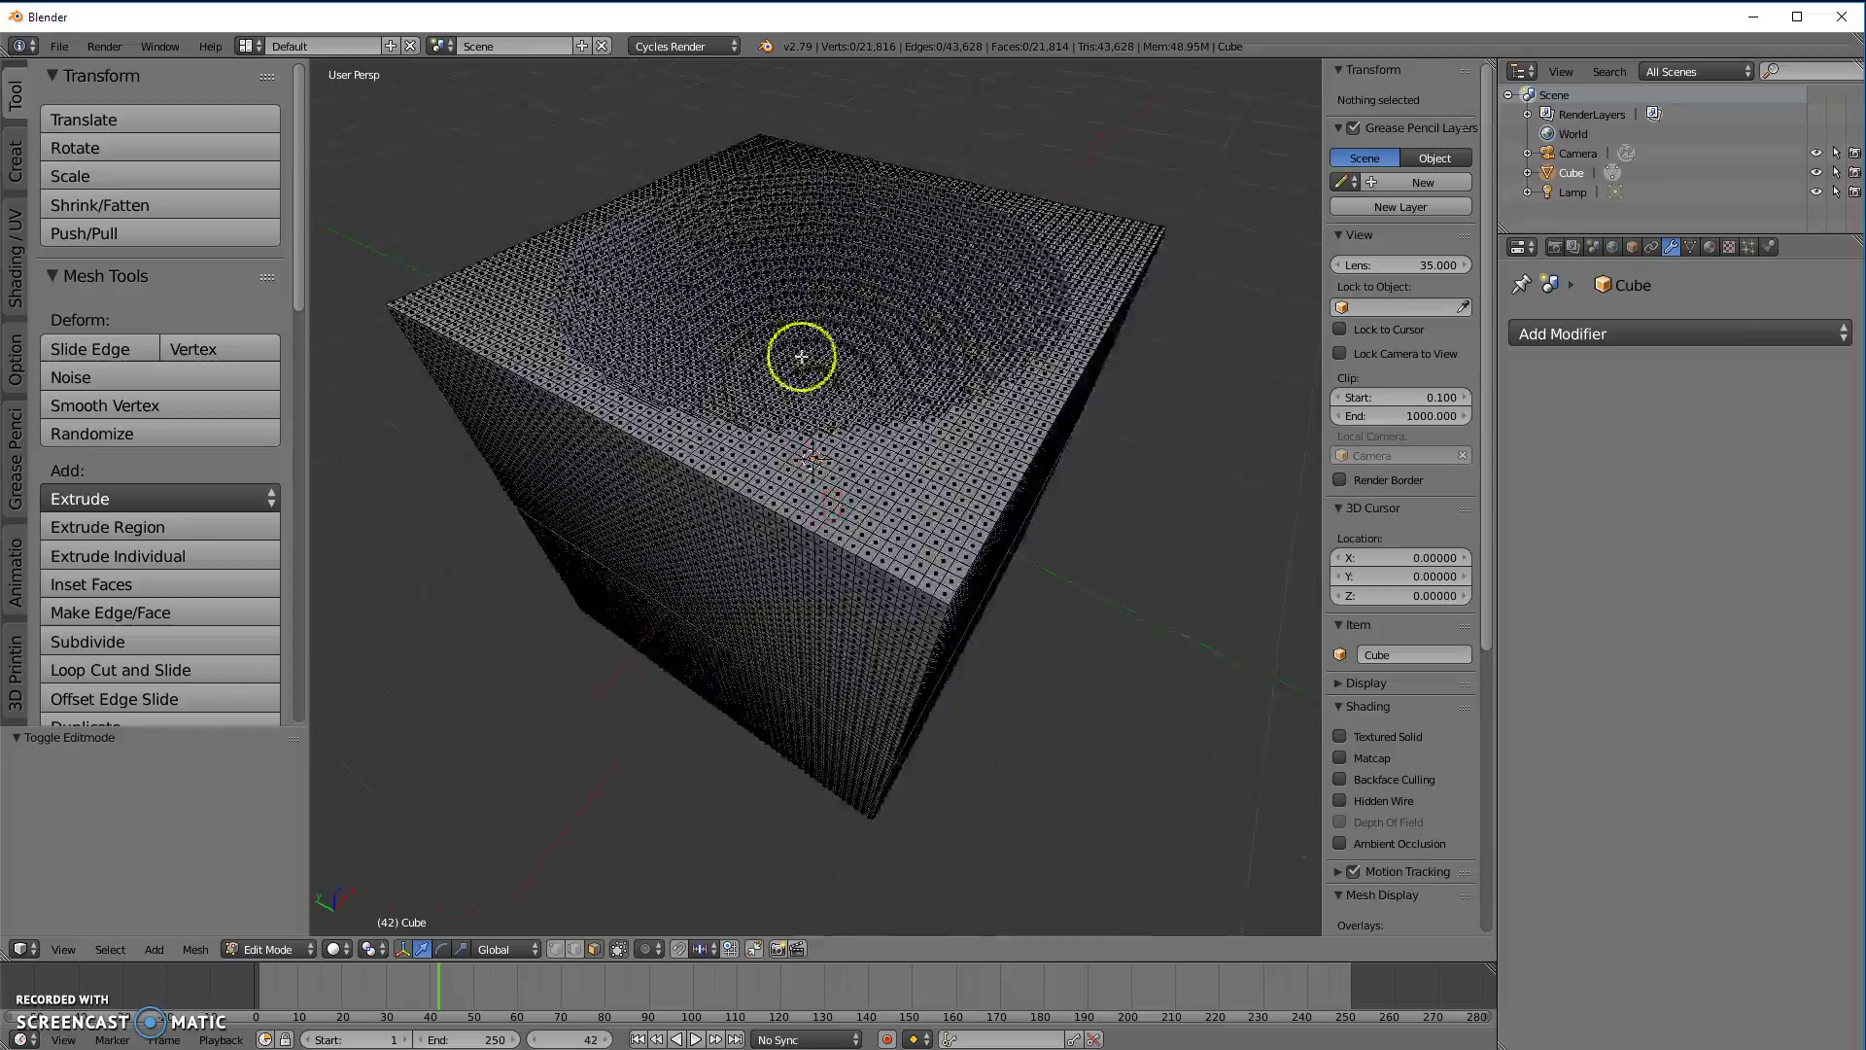
scroll(790, 301, "up", 3)
middle_click_drag(790, 301, 855, 466)
scroll(853, 466, "down", 5)
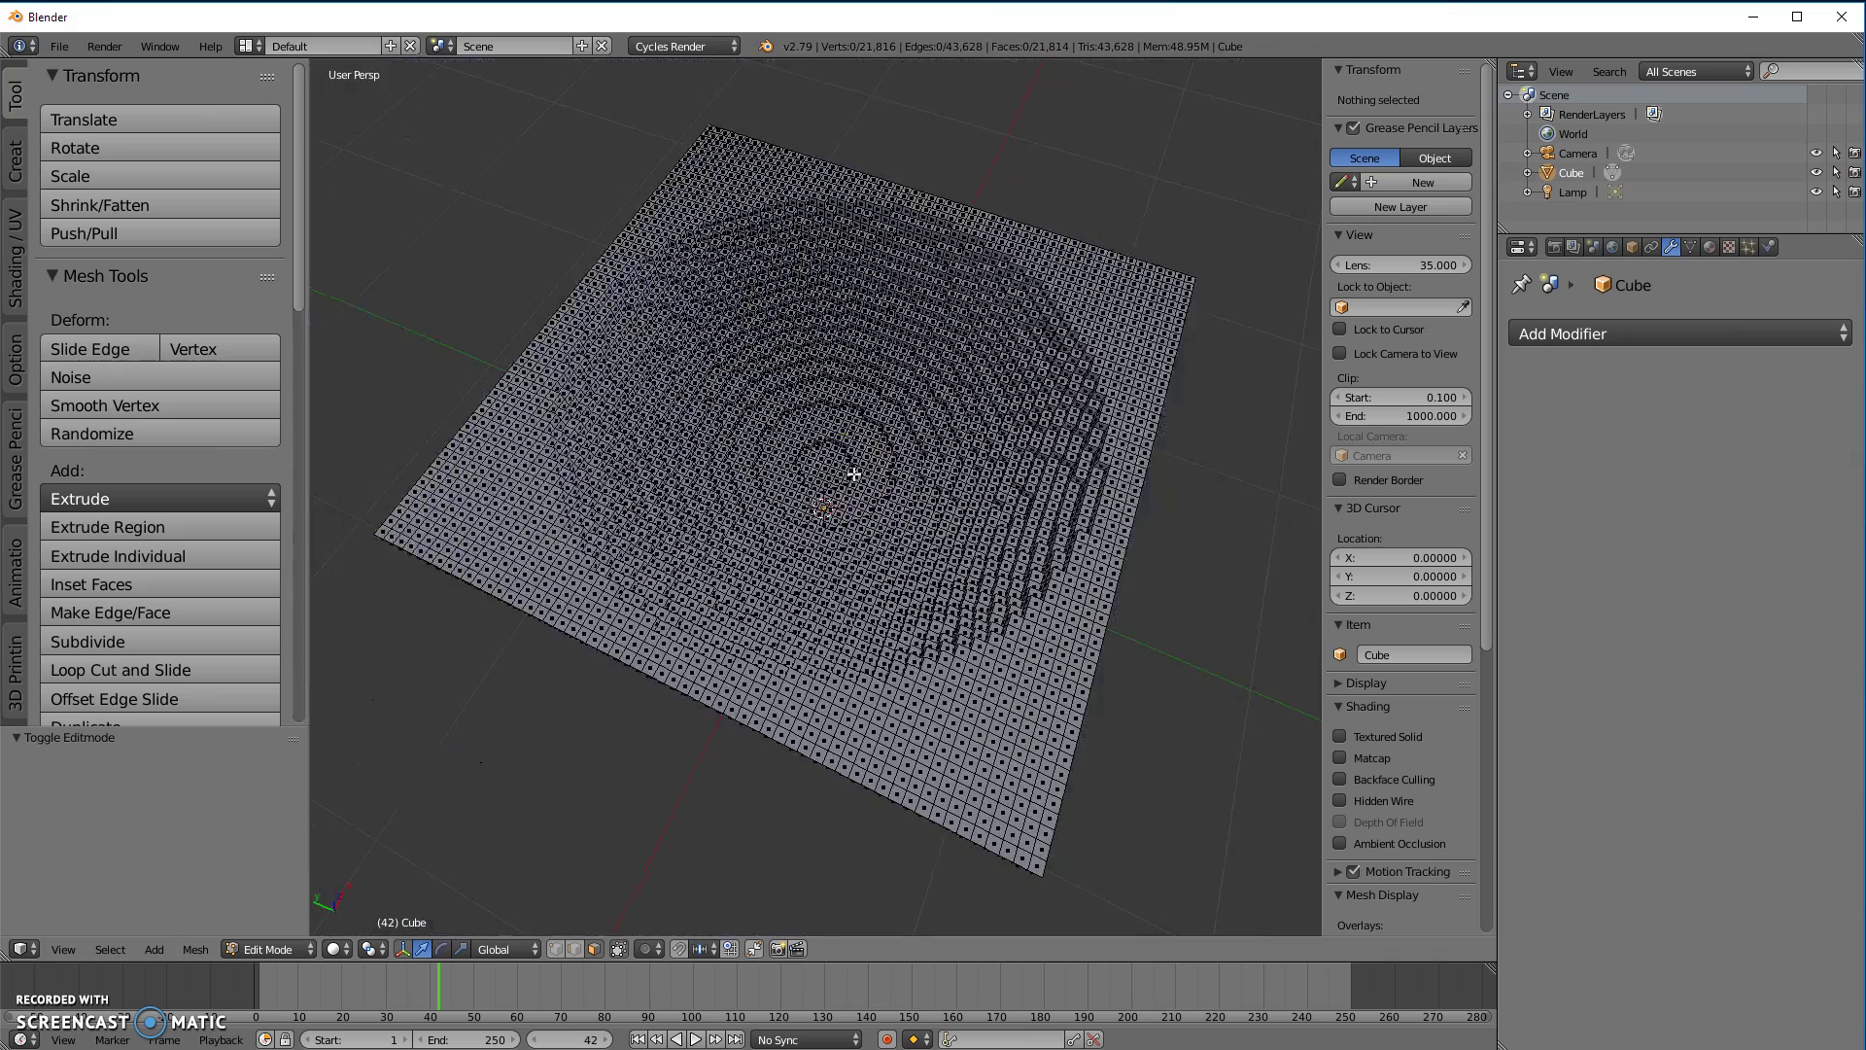
Step: Select all of the cube's geometry and check the face layout across the hollow and the outer sides
key("a")
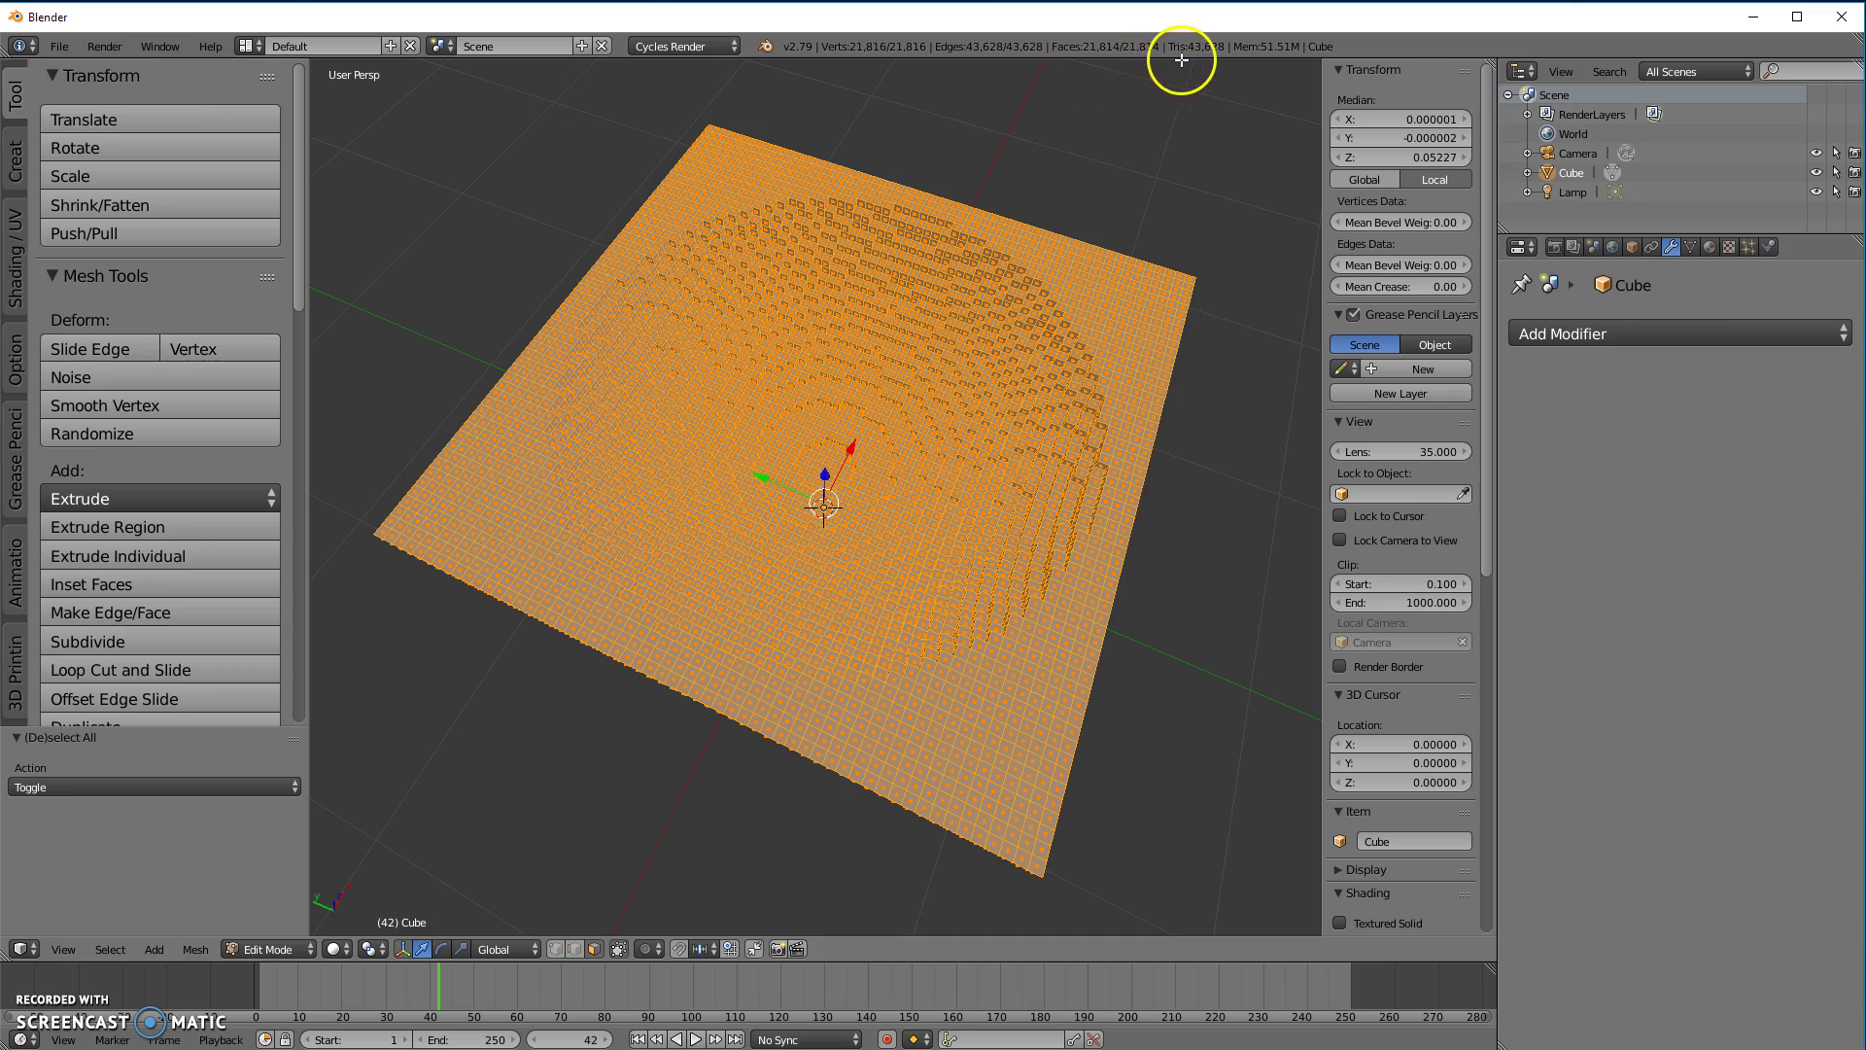
mouse_move(906, 452)
middle_mouse_down()
mouse_move(905, 402)
mouse_move(895, 512)
mouse_move(896, 485)
middle_mouse_up()
scroll(900, 377, "up", 5)
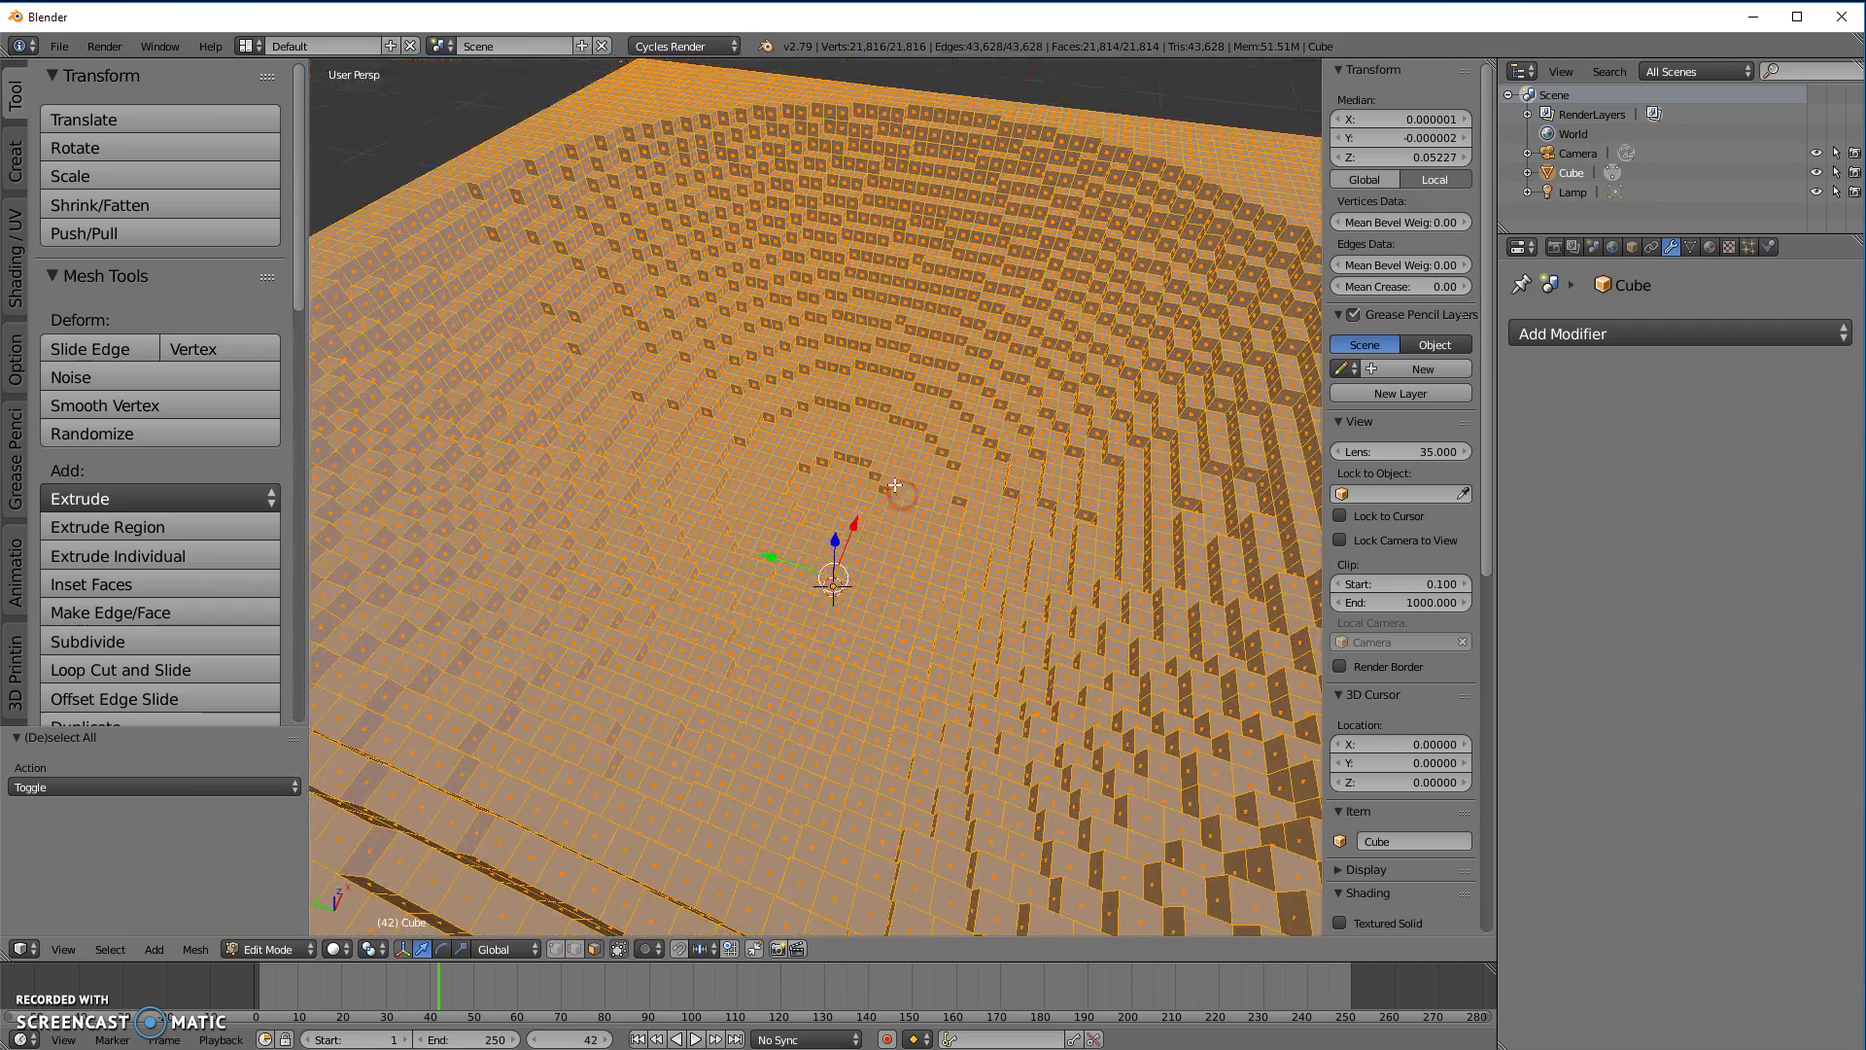
scroll(973, 484, "down", 3)
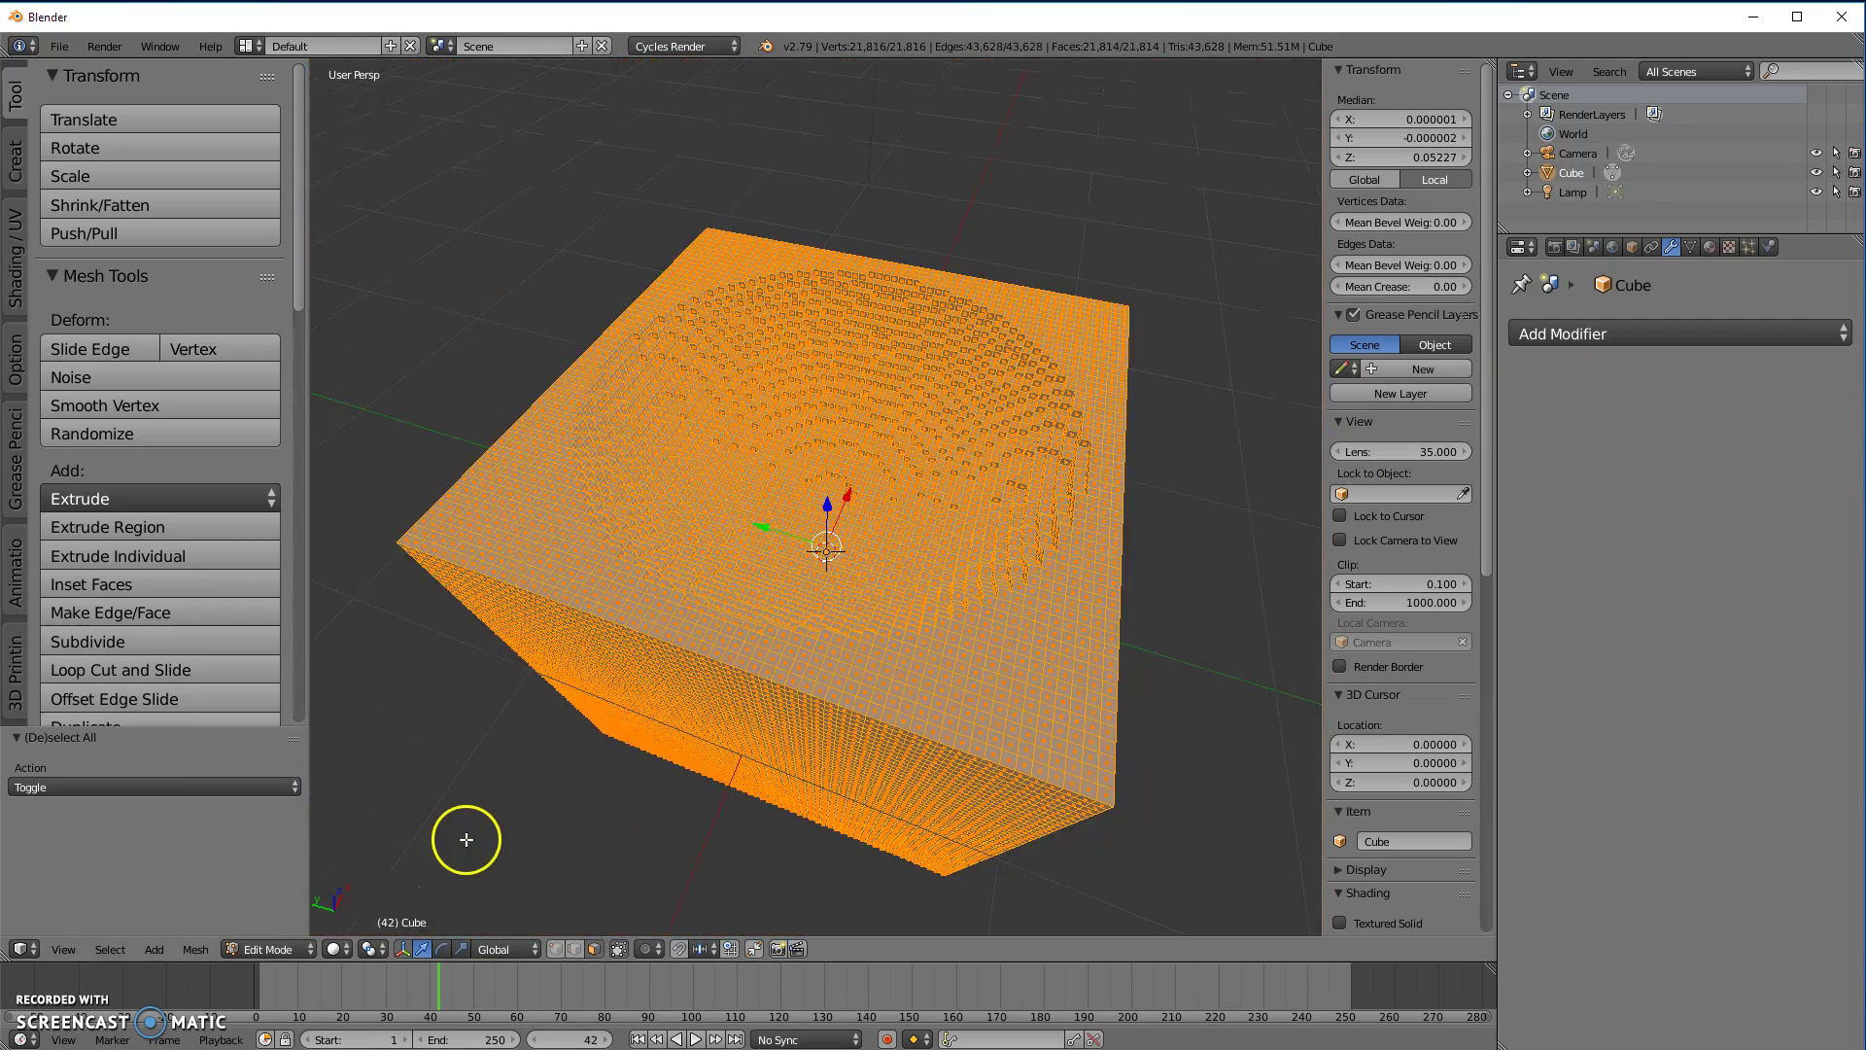